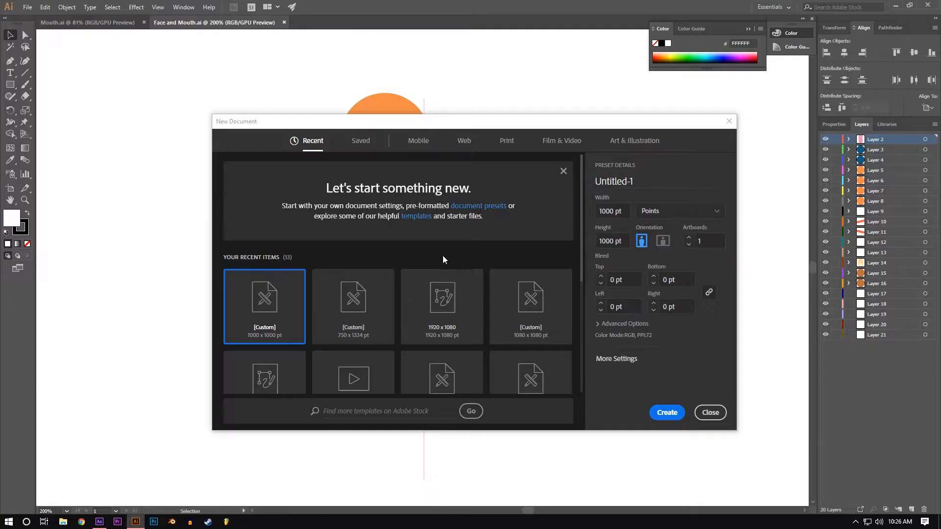
# Step: Create a 1920 x 1080 pt document and draw a tall rectangle near the middle of its artboard
pyautogui.click(453, 294)
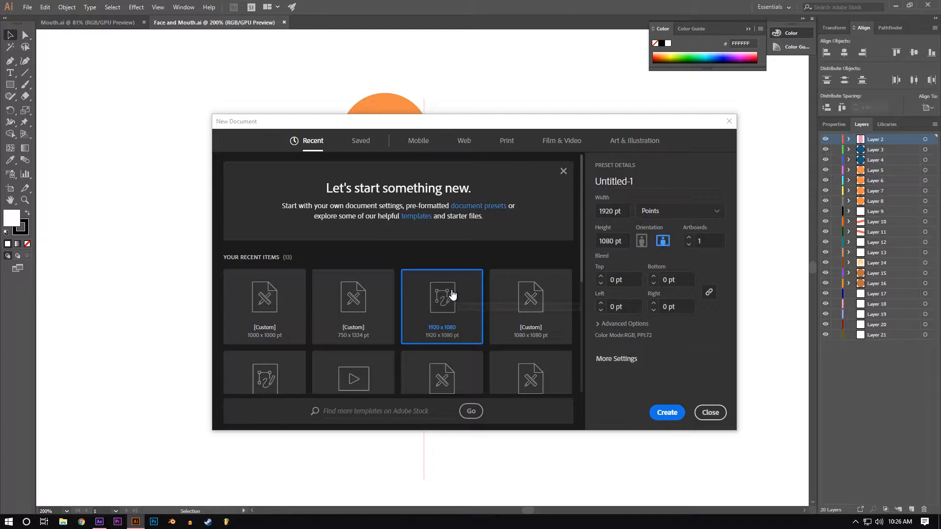
pyautogui.click(667, 412)
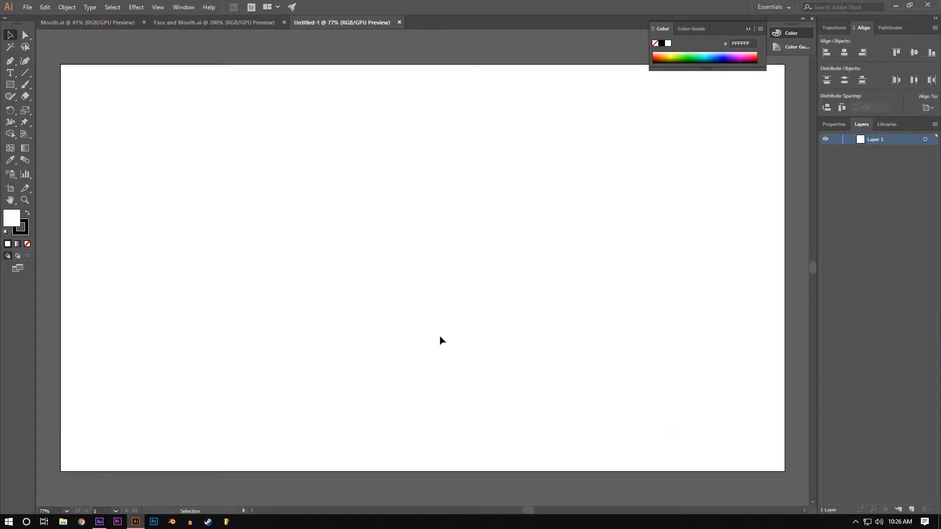
pyautogui.moveTo(10, 84); pyautogui.dragTo(44, 108)
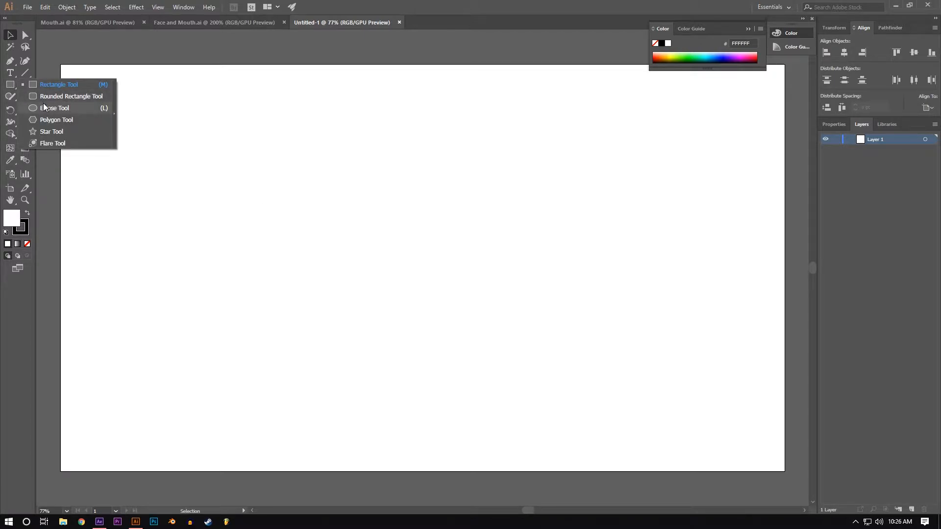
pyautogui.click(42, 91)
pyautogui.moveTo(342, 181)
pyautogui.mouseDown()
pyautogui.moveTo(379, 213)
pyautogui.moveTo(521, 411)
pyautogui.mouseUp()
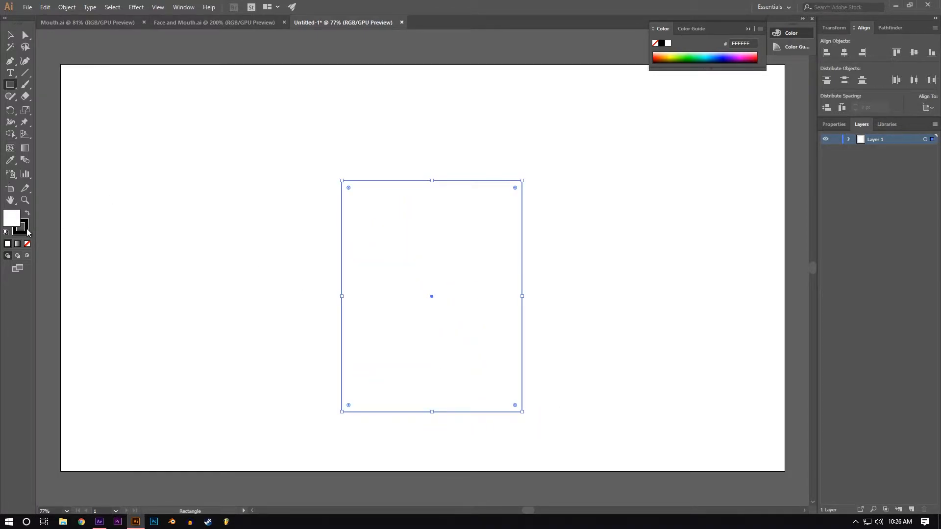
# Step: Remove the rectangle's stroke and fill it with tan E2BD7A
pyautogui.click(26, 243)
pyautogui.doubleClick(11, 217)
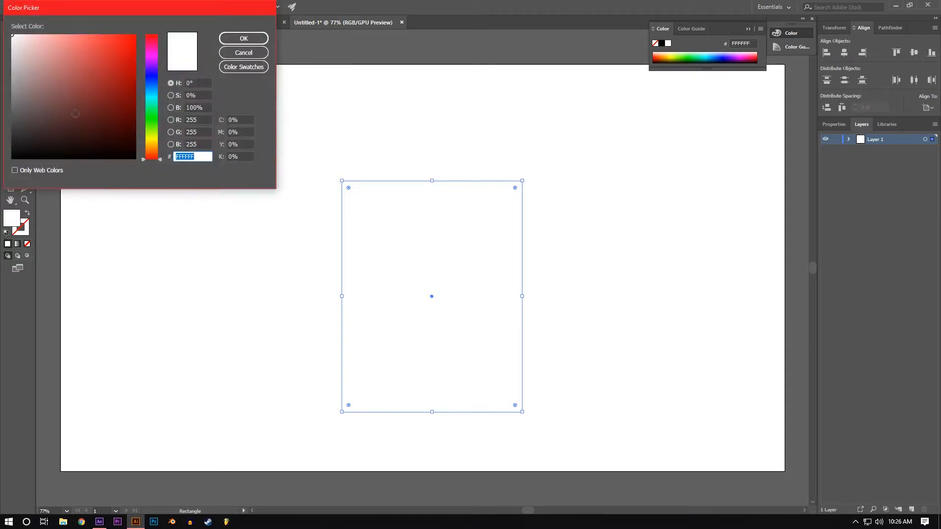
pyautogui.moveTo(157, 83); pyautogui.dragTo(158, 146)
pyautogui.moveTo(73, 51); pyautogui.dragTo(69, 47)
pyautogui.click(239, 39)
# Step: Center the rectangle horizontally and vertically on the artboard and round its corners fully into a head shape
pyautogui.press('v')
pyautogui.click(843, 52)
pyautogui.click(913, 53)
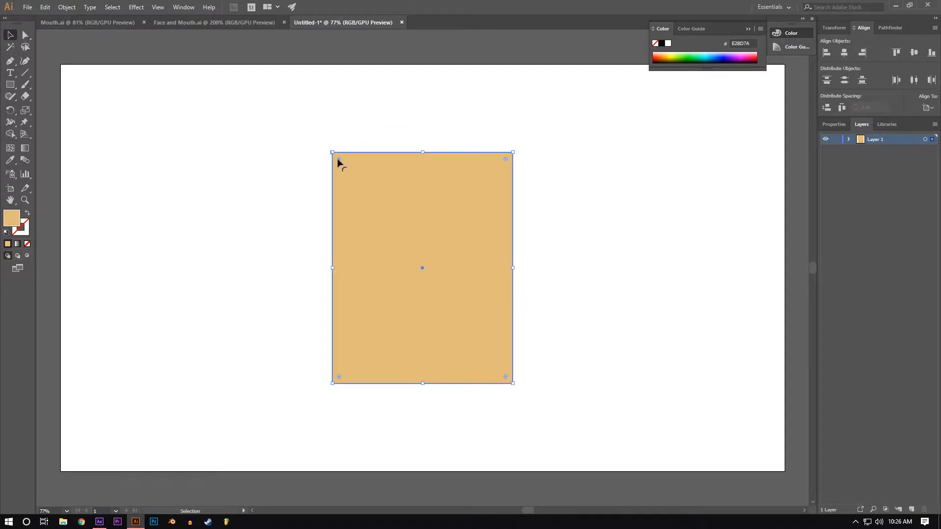
pyautogui.moveTo(339, 159); pyautogui.dragTo(430, 264)
pyautogui.click(640, 264)
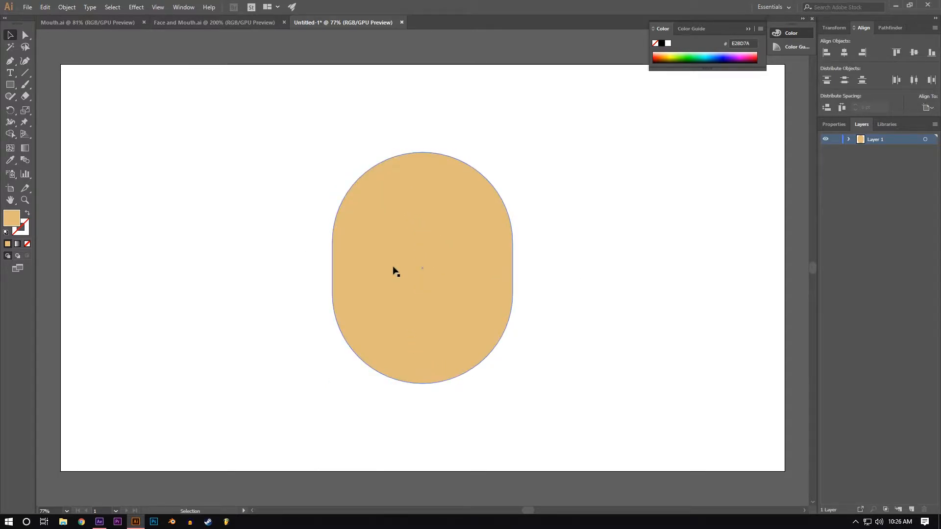
# Step: Draw a small circle filled with FFFFFF and place it and a copy on the head as level left and right eyes
pyautogui.moveTo(10, 84); pyautogui.dragTo(35, 109)
pyautogui.moveTo(228, 186); pyautogui.dragTo(251, 208)
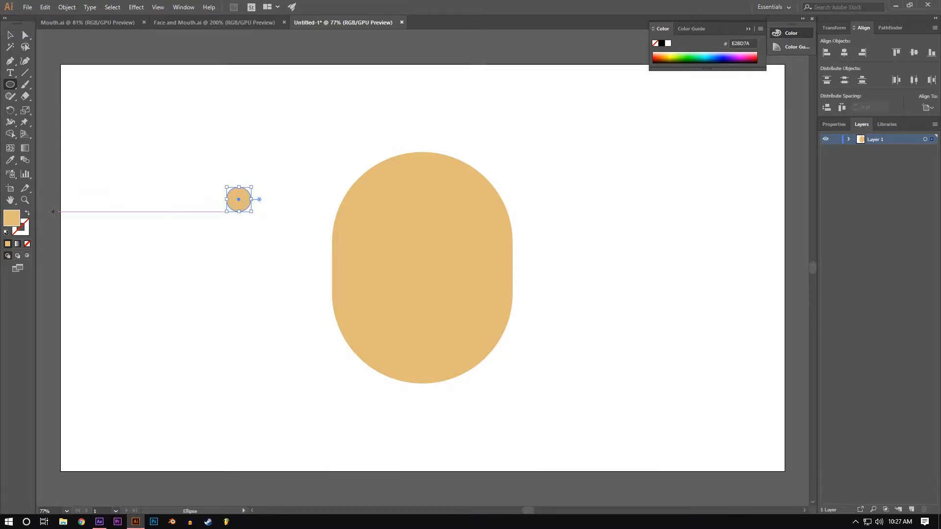
pyautogui.doubleClick(12, 220)
pyautogui.moveTo(56, 139); pyautogui.dragTo(10, 32)
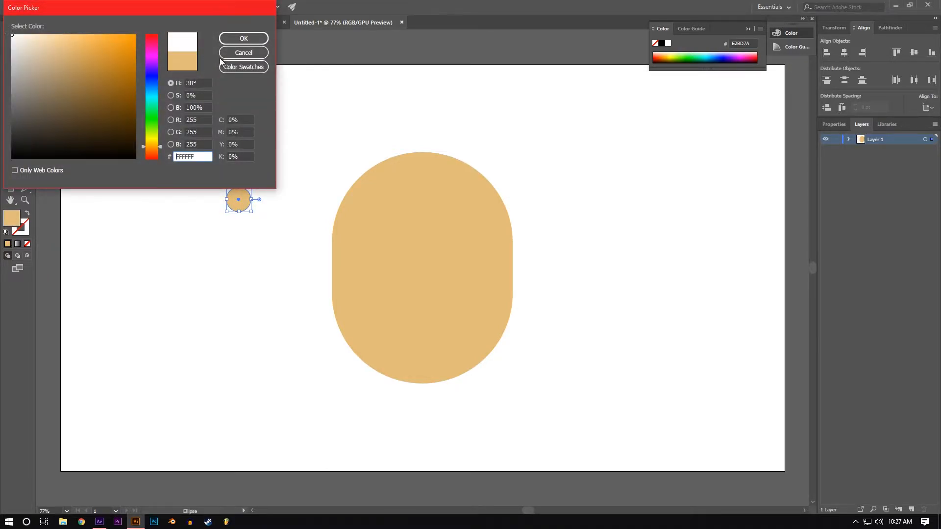
pyautogui.click(243, 38)
pyautogui.moveTo(239, 210); pyautogui.dragTo(426, 271)
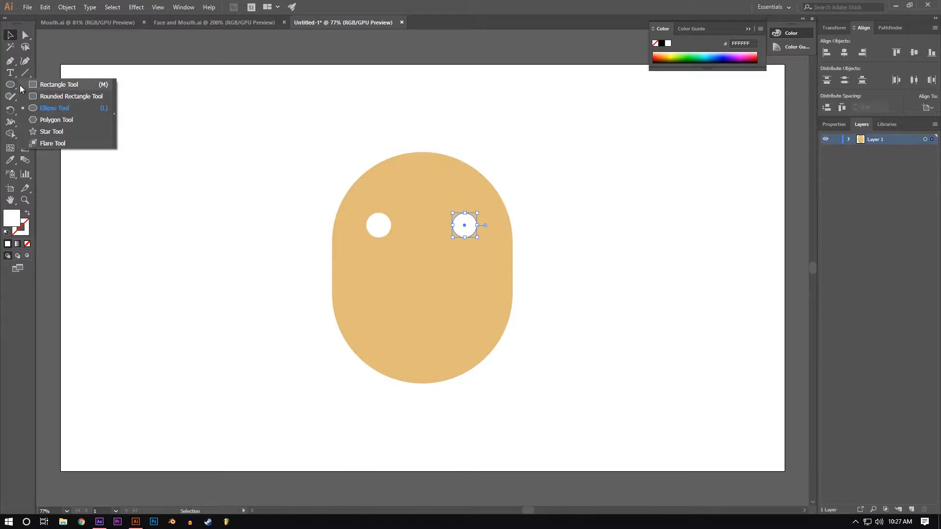
# Step: Space the right eye evenly across the head using a temporary rectangle between the eyes, and delete that spacer
pyautogui.moveTo(11, 85); pyautogui.dragTo(22, 88)
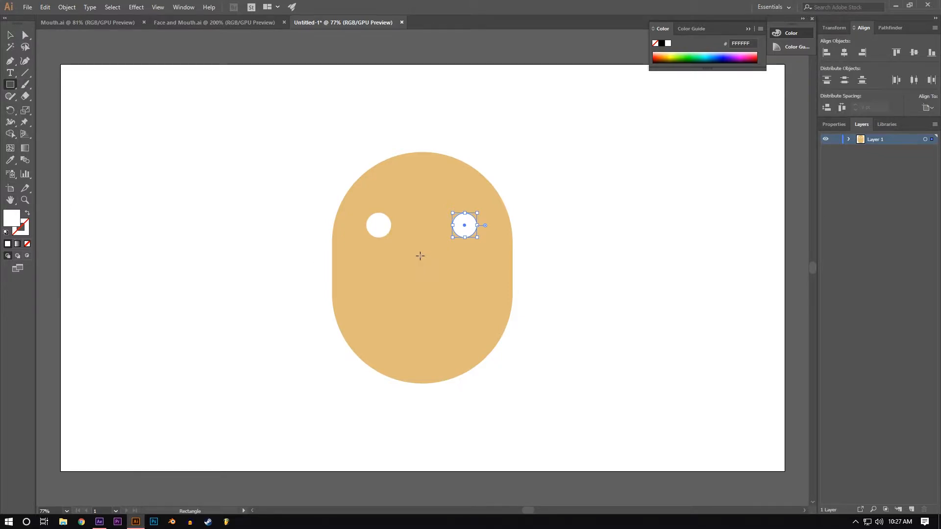
pyautogui.moveTo(422, 247)
pyautogui.mouseDown()
pyautogui.moveTo(378, 203)
pyautogui.moveTo(415, 220)
pyautogui.moveTo(475, 224)
pyautogui.mouseUp()
pyautogui.press('v')
pyautogui.hotkey('ctrl', 'z')
pyautogui.click(440, 215)
pyautogui.press('Delete')
pyautogui.click(421, 222)
pyautogui.press('Delete')
# Step: Resize both eyes to 90 pt wide and 90 pt high
pyautogui.click(464, 226)
pyautogui.keyDown('shift'); pyautogui.click(386, 227); pyautogui.keyUp('shift')
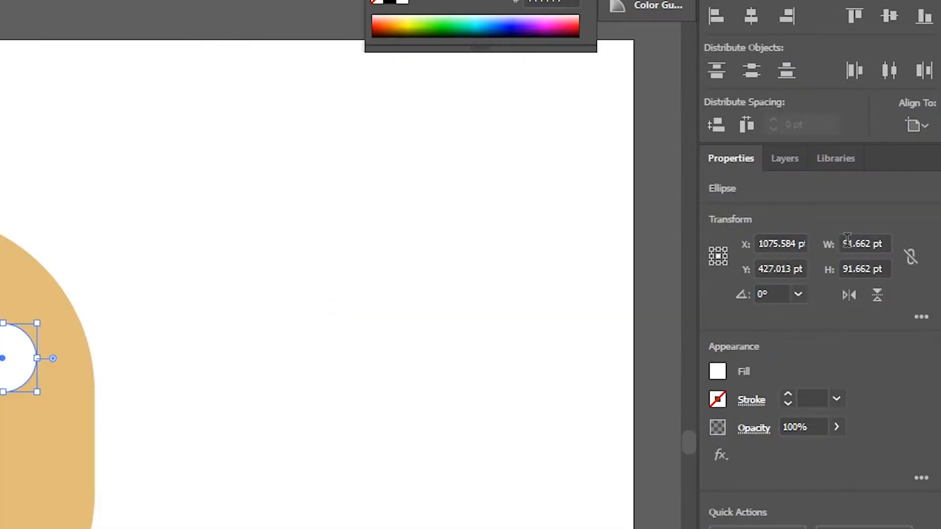
pyautogui.doubleClick(852, 249)
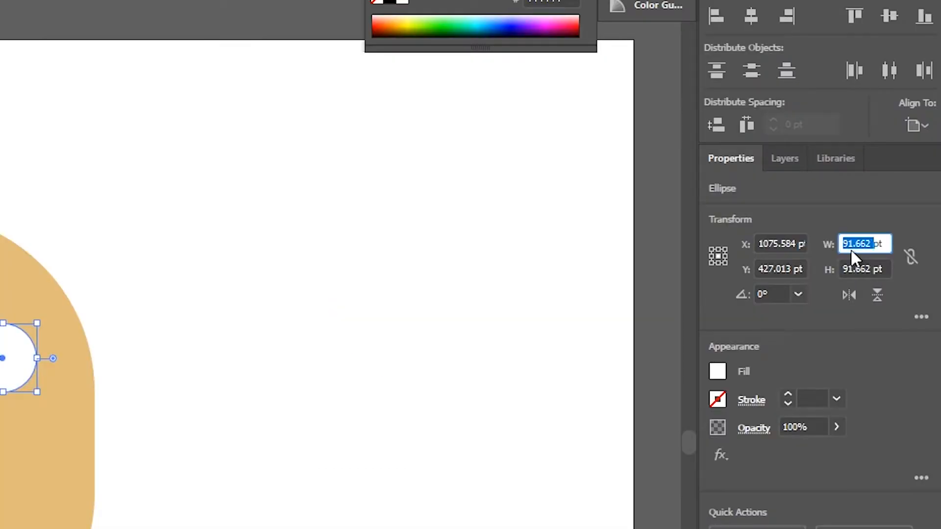
pyautogui.write('90')
pyautogui.press('Tab')
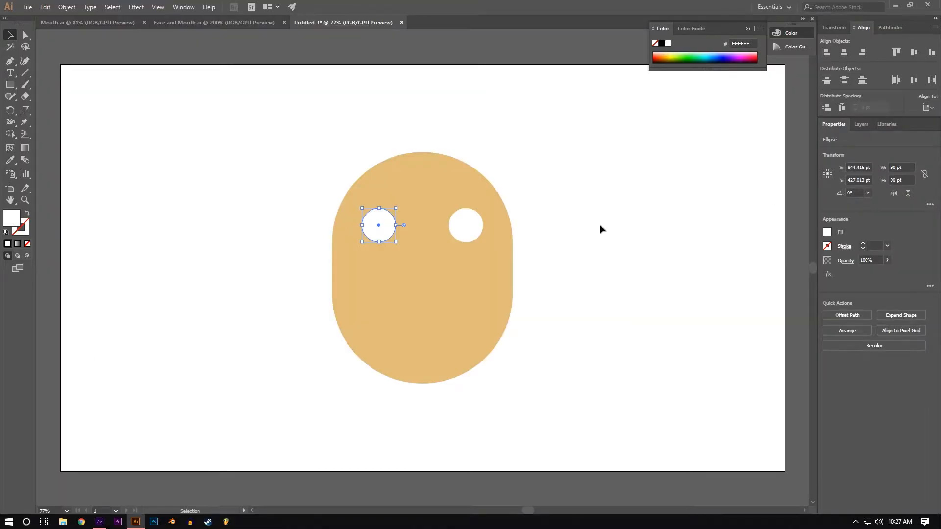
pyautogui.click(600, 226)
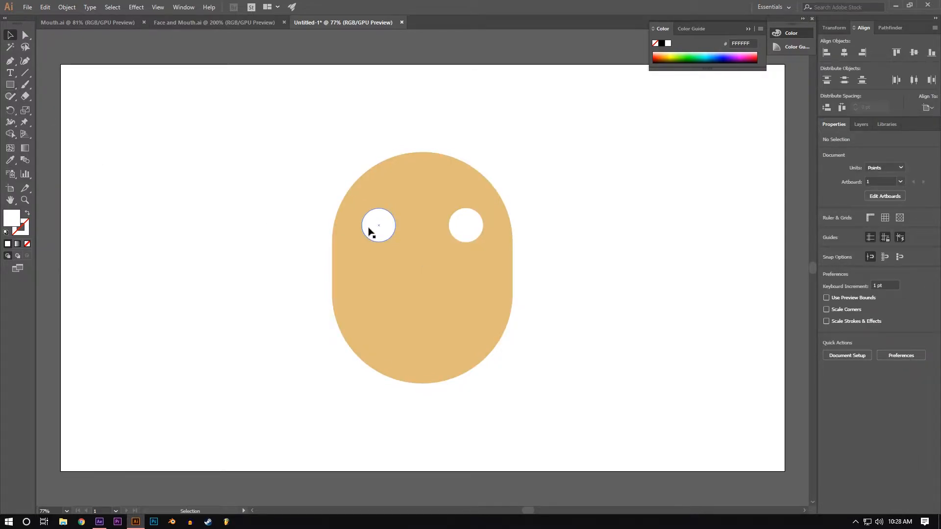
# Step: Duplicate the left eye in place and scale the copy down concentrically to about 38 pt across
pyautogui.click(373, 231)
pyautogui.scroll(4, 367, 222)
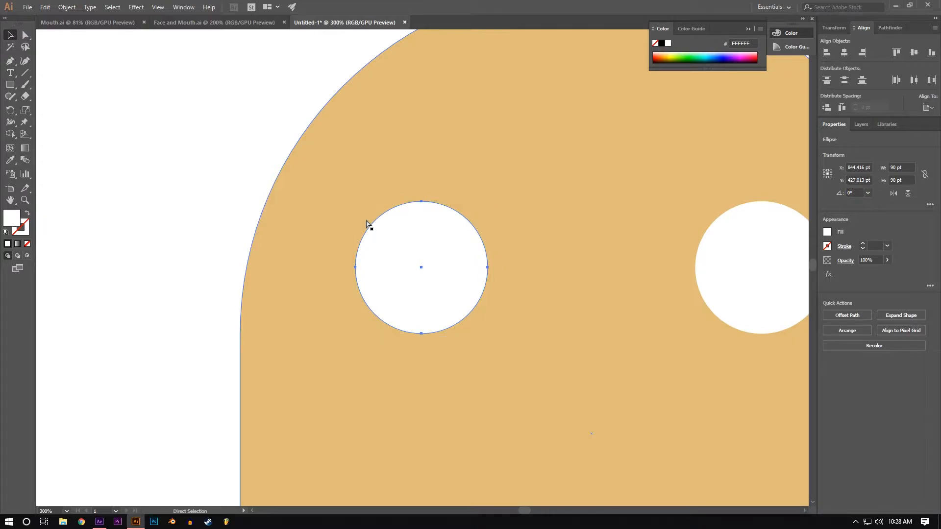
pyautogui.press('a')
pyautogui.press('v')
pyautogui.moveTo(488, 201); pyautogui.dragTo(449, 239)
# Step: Fill the left eye's inner circle with blue 2559CC and place a copy of it inside the right eye
pyautogui.doubleClick(13, 220)
pyautogui.click(151, 82)
pyautogui.click(111, 62)
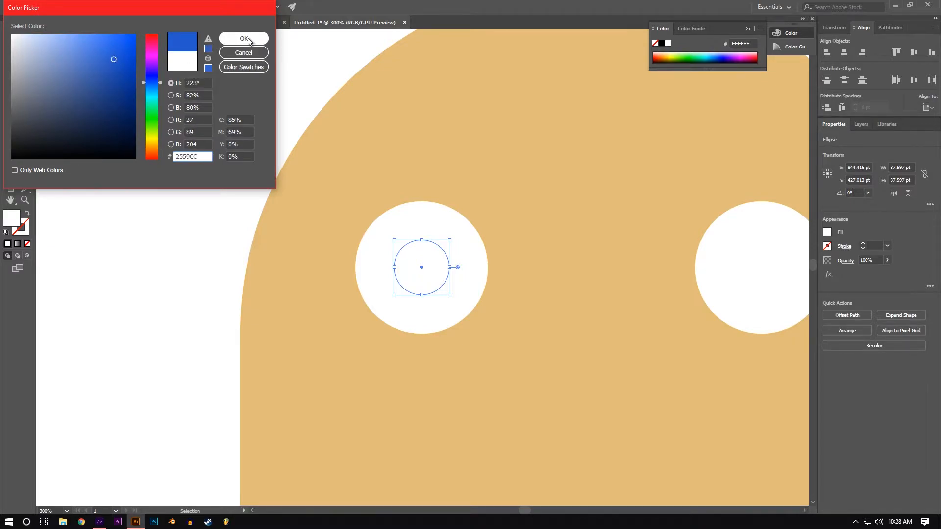
pyautogui.click(237, 38)
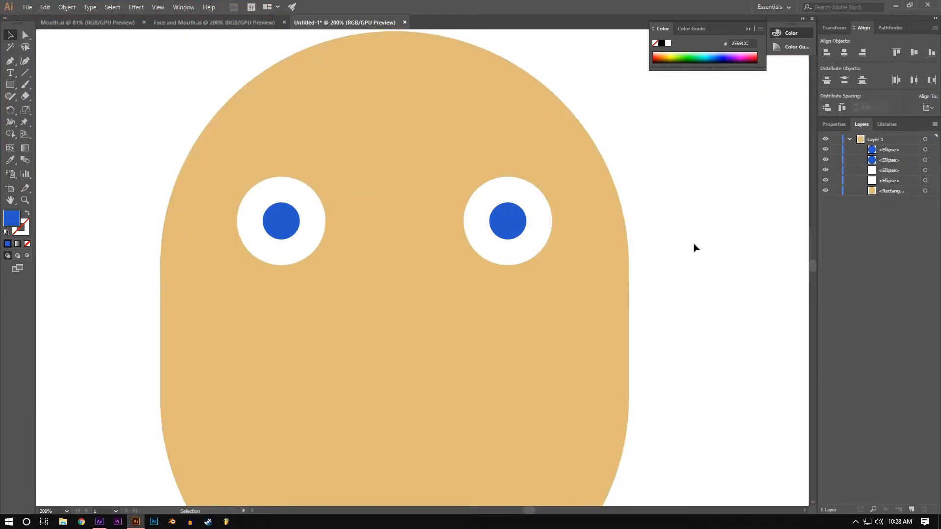
pyautogui.scroll(2, 666, 267)
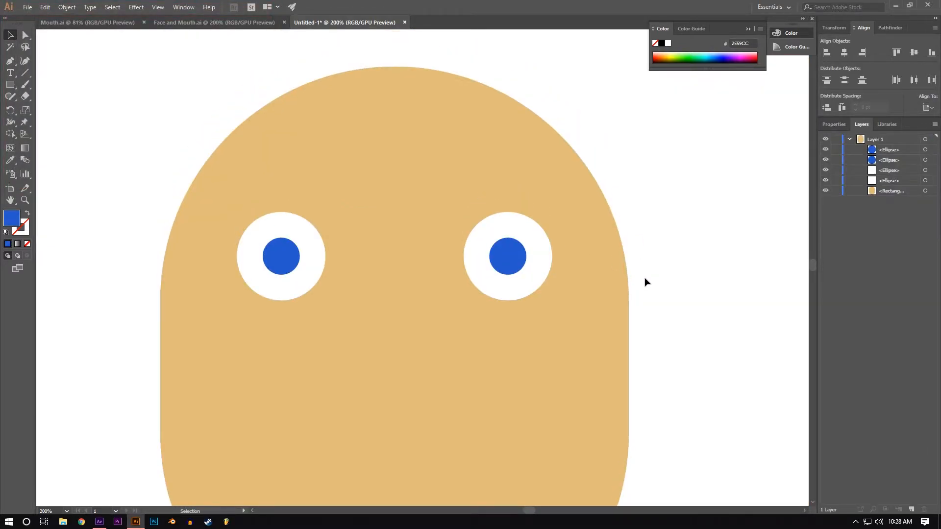
# Step: Draw a brown C17C29 circle over the head's upper left edge and place a copy over its upper right edge
pyautogui.hotkey('ctrl', '-')
pyautogui.scroll(2, 623, 296)
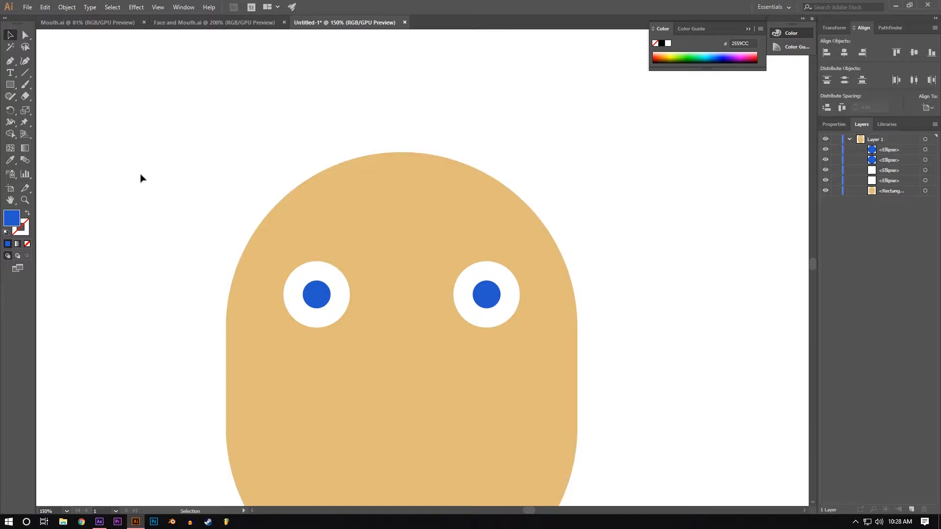
pyautogui.moveTo(10, 84); pyautogui.dragTo(39, 111)
pyautogui.doubleClick(12, 217)
pyautogui.click(153, 148)
pyautogui.moveTo(112, 59)
pyautogui.mouseDown()
pyautogui.moveTo(109, 42)
pyautogui.moveTo(111, 60)
pyautogui.mouseUp()
pyautogui.click(241, 39)
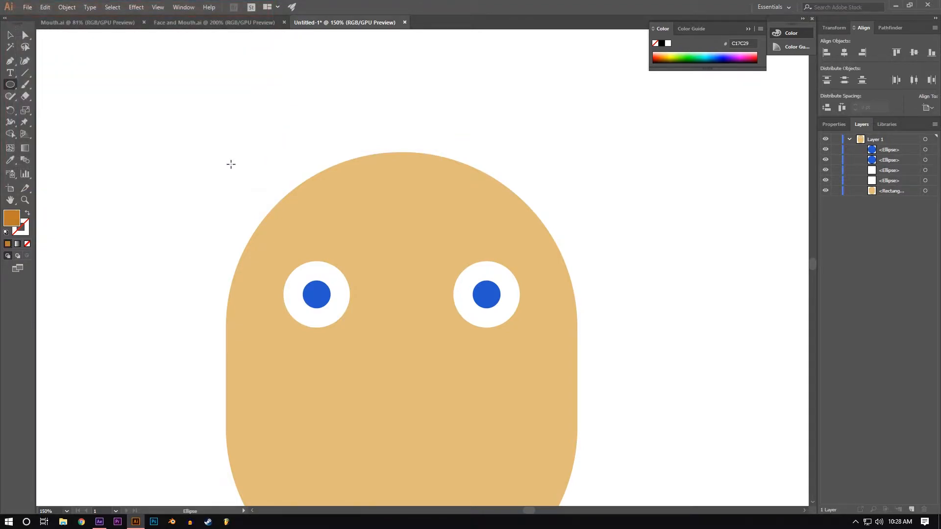
pyautogui.moveTo(205, 163)
pyautogui.mouseDown()
pyautogui.moveTo(321, 233)
pyautogui.moveTo(286, 180)
pyautogui.moveTo(557, 178)
pyautogui.mouseUp()
pyautogui.click(6, 34)
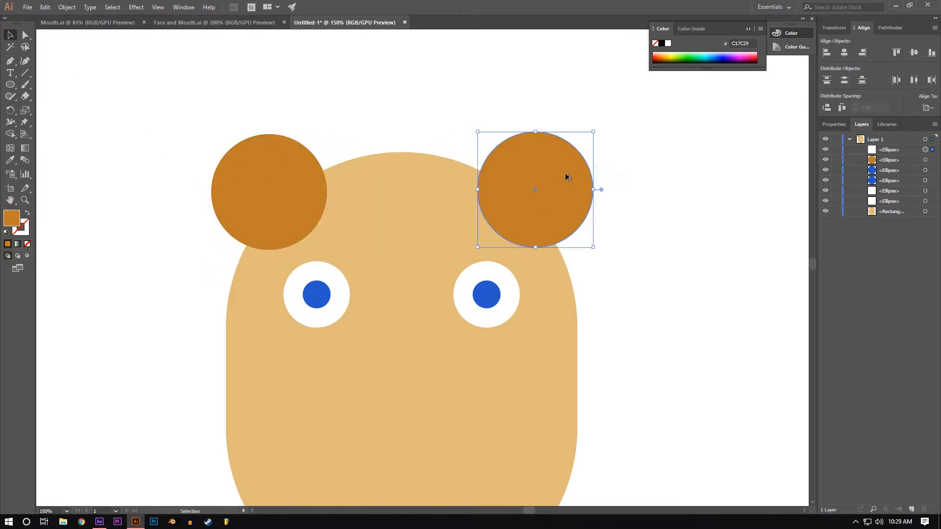
# Step: Enlarge the right brown circle slightly and stack both brown circles behind the head
pyautogui.moveTo(592, 131); pyautogui.dragTo(609, 119)
pyautogui.moveTo(574, 165); pyautogui.dragTo(567, 172)
pyautogui.keyDown('shift'); pyautogui.click(283, 178); pyautogui.keyUp('shift')
pyautogui.moveTo(885, 158); pyautogui.dragTo(890, 218)
pyautogui.click(188, 171)
# Step: Draw a large circle over the head's upper left for the hair and fill it with orange EFA716
pyautogui.press('l')
pyautogui.moveTo(230, 93); pyautogui.dragTo(356, 173)
pyautogui.doubleClick(11, 219)
pyautogui.moveTo(157, 153); pyautogui.dragTo(154, 147)
pyautogui.click(114, 54)
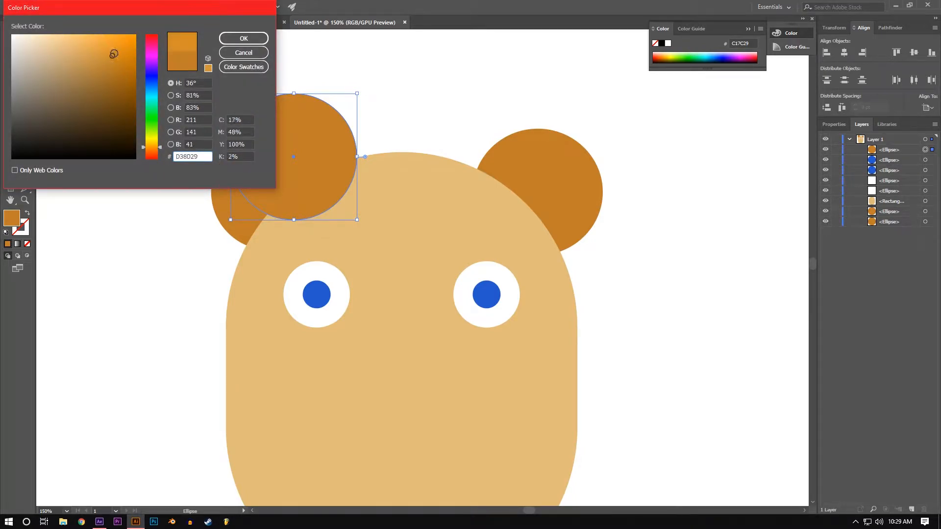
pyautogui.click(255, 40)
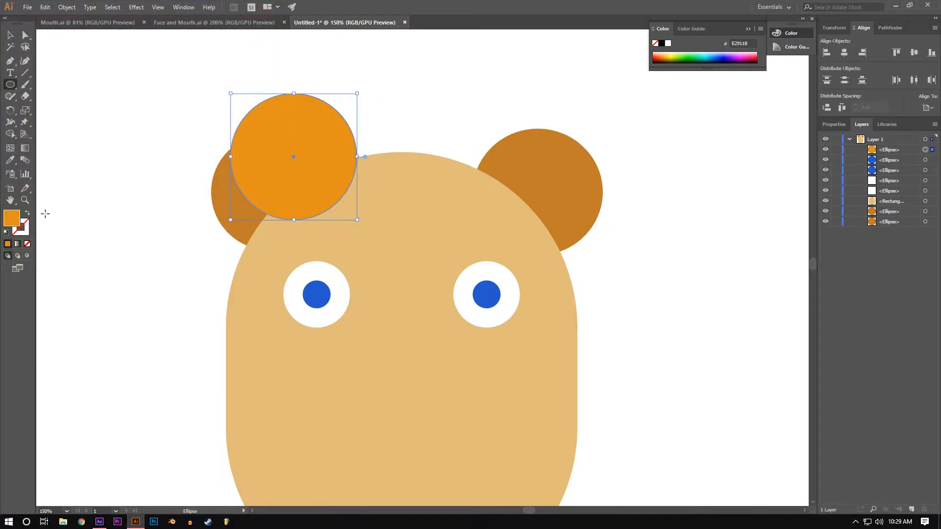
pyautogui.doubleClick(15, 224)
pyautogui.moveTo(121, 47); pyautogui.dragTo(125, 43)
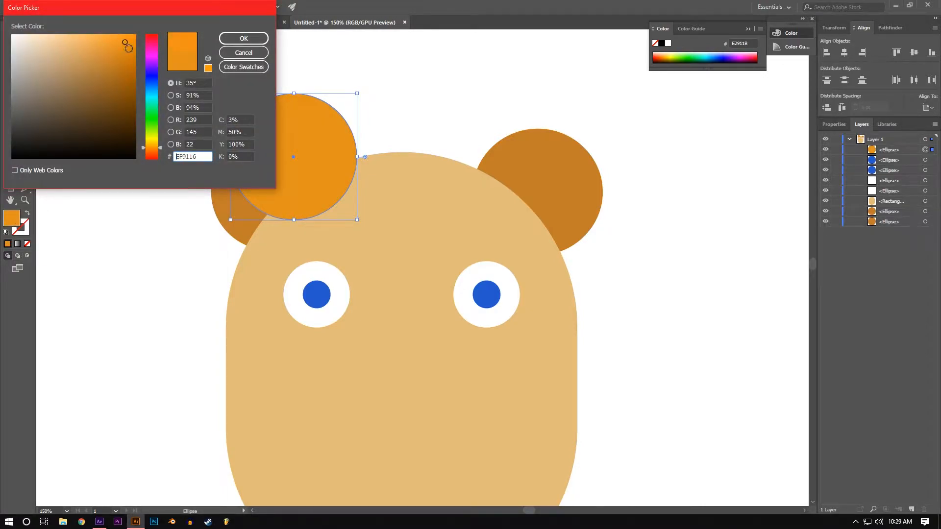
pyautogui.click(153, 146)
pyautogui.click(229, 39)
# Step: Place four copies of the orange circle across and above the top of the head, varying their sizes
pyautogui.click(12, 36)
pyautogui.moveTo(294, 189); pyautogui.dragTo(387, 167)
pyautogui.moveTo(381, 167); pyautogui.dragTo(334, 116)
pyautogui.moveTo(402, 143); pyautogui.dragTo(355, 108)
pyautogui.click(395, 129)
pyautogui.click(459, 119)
pyautogui.moveTo(449, 71); pyautogui.dragTo(409, 77)
pyautogui.moveTo(333, 79); pyautogui.dragTo(451, 83)
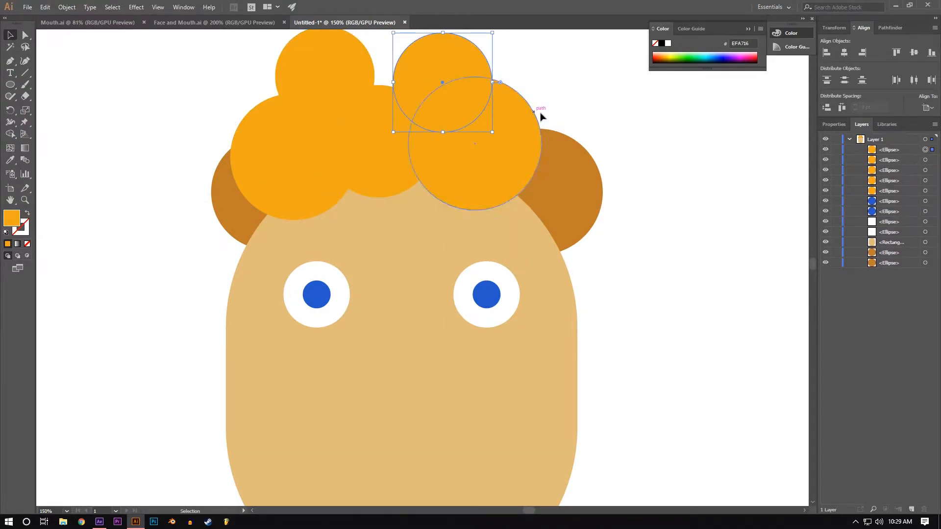
# Step: Recolor the top-right hair circle to D89825 and the top-left one to EFA014
pyautogui.doubleClick(12, 217)
pyautogui.click(249, 43)
pyautogui.click(304, 71)
pyautogui.doubleClick(12, 219)
pyautogui.click(127, 41)
pyautogui.click(245, 40)
# Step: Give the large left hair circle a darker orange fill and the middle hair circle a lighter orange fill
pyautogui.click(280, 134)
pyautogui.doubleClick(12, 218)
pyautogui.click(126, 52)
pyautogui.click(245, 41)
pyautogui.click(386, 143)
pyautogui.doubleClick(14, 222)
pyautogui.click(117, 41)
pyautogui.click(238, 42)
# Step: Send the two upper hair circles behind the lower orange hair circles
pyautogui.click(459, 97)
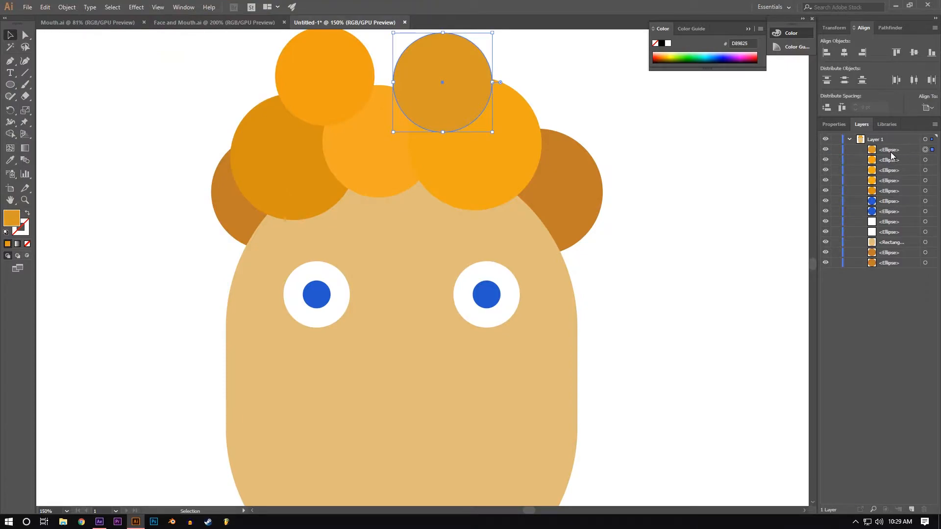
pyautogui.hotkey('ctrl', '[')
pyautogui.hotkey('ctrl', '[')
pyautogui.click(317, 78)
pyautogui.hotkey('ctrl', '[')
pyautogui.hotkey('ctrl', '[')
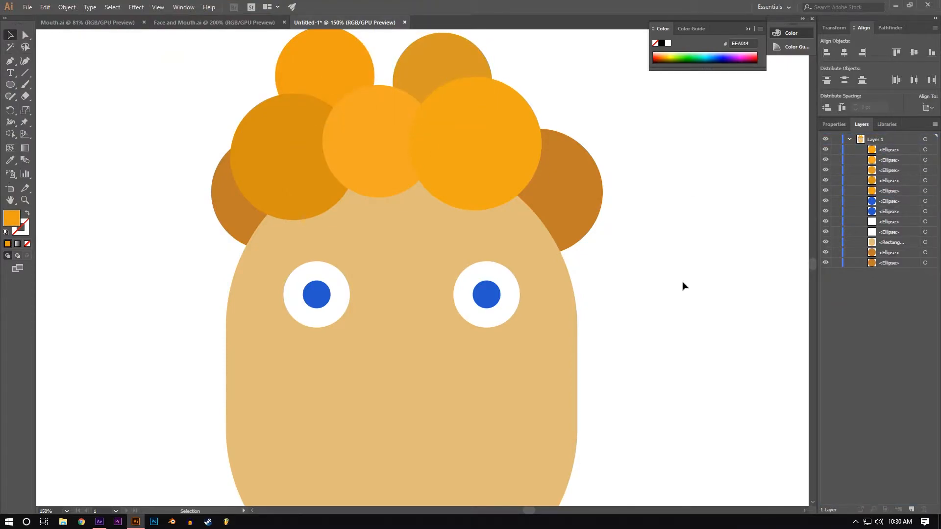
# Step: Duplicate the head shape, scale the copy to a small rounded nose at its center, and fill it with pink DB7CE0
pyautogui.scroll(1, 683, 285)
pyautogui.scroll(-2, 647, 267)
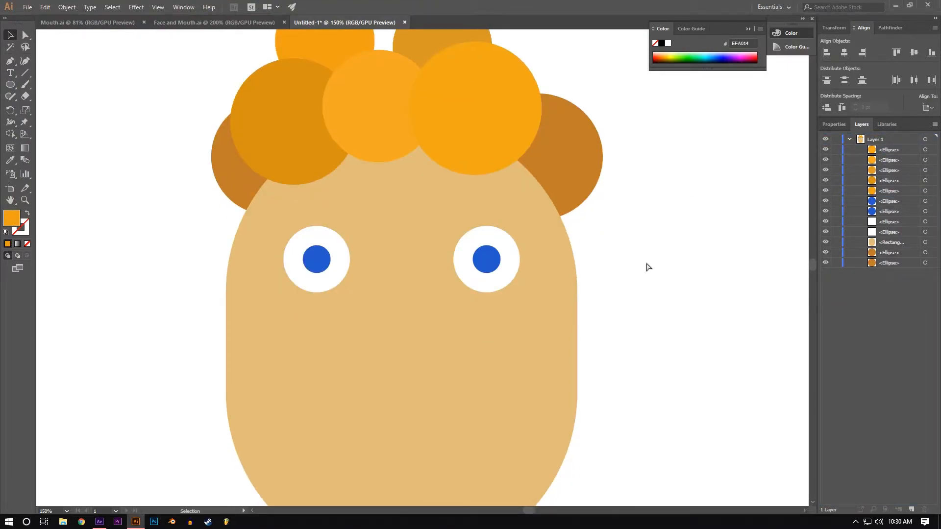
pyautogui.hotkey('ctrl', '-')
pyautogui.scroll(-1, 544, 240)
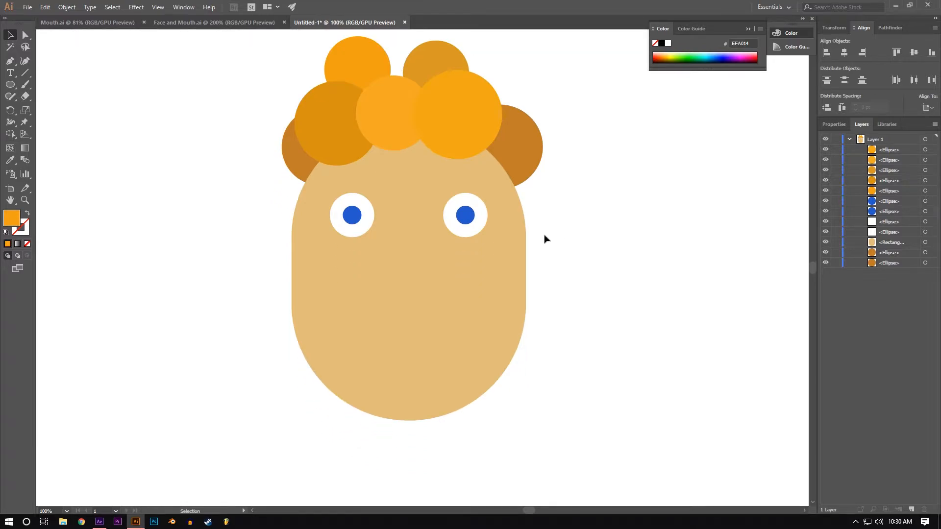
pyautogui.click(402, 223)
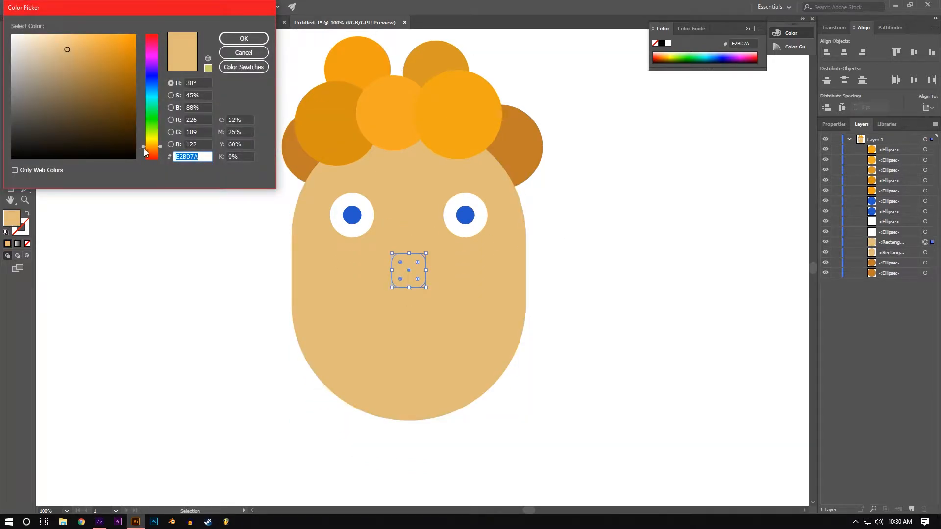
pyautogui.moveTo(143, 148); pyautogui.dragTo(151, 49)
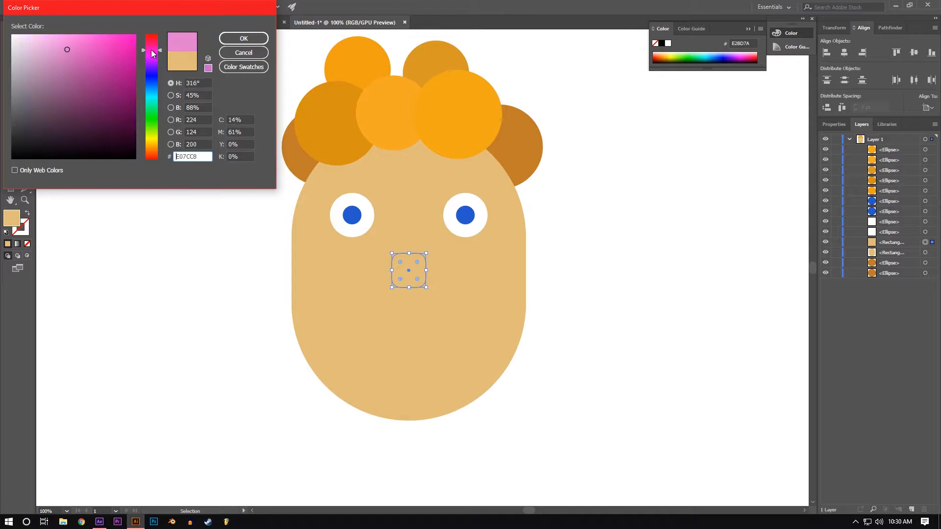
pyautogui.click(242, 40)
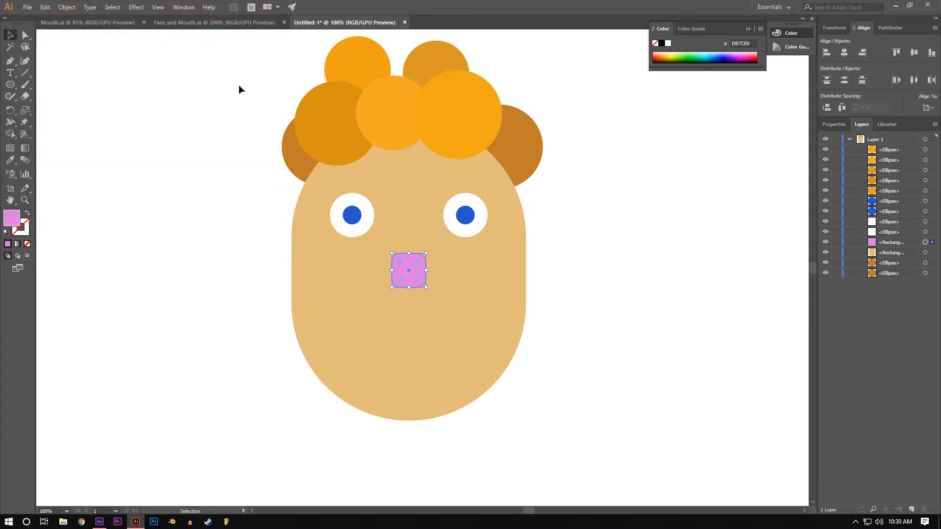
# Step: Stretch the pink nose upward to the bottom of the eyes and round its corners fully
pyautogui.moveTo(409, 253); pyautogui.dragTo(409, 236)
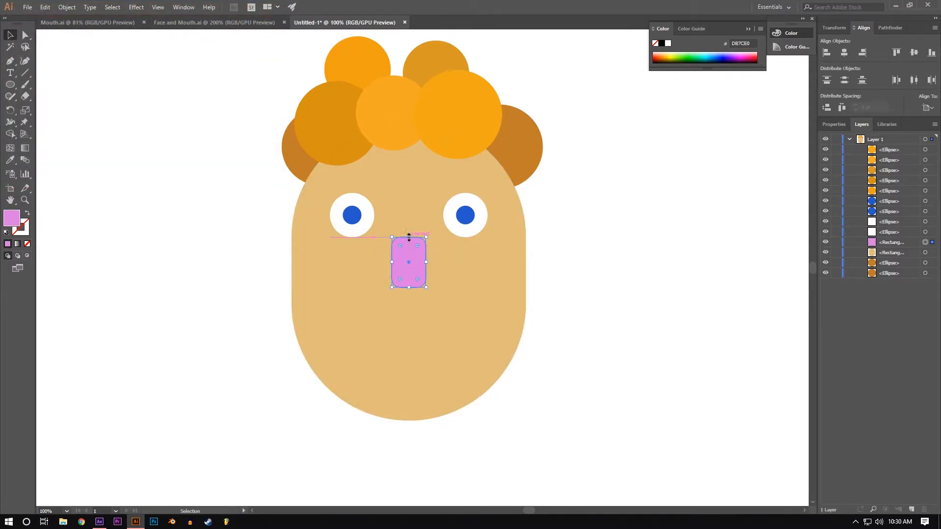
pyautogui.moveTo(396, 268); pyautogui.dragTo(397, 270)
pyautogui.click(651, 333)
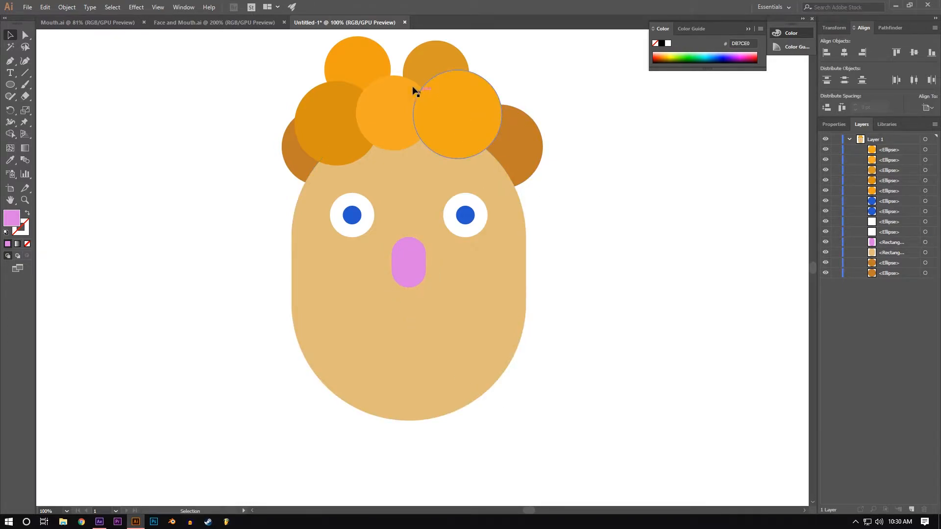
# Step: Shift the top-right hair circle toward the middle, and move all seven hair circles down onto the head
pyautogui.moveTo(426, 73); pyautogui.dragTo(407, 70)
pyautogui.click(634, 166)
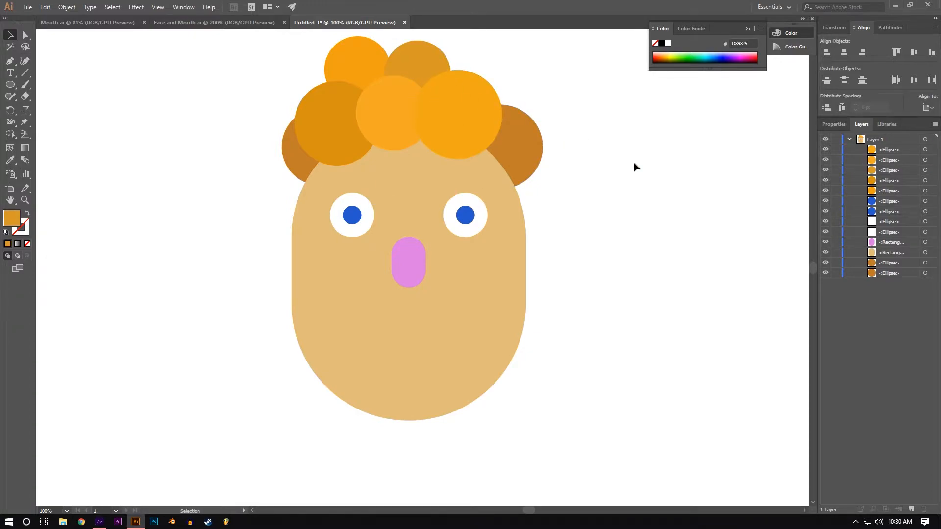
pyautogui.click(531, 149)
pyautogui.keyDown('shift'); pyautogui.click(478, 108); pyautogui.keyUp('shift')
pyautogui.keyDown('shift'); pyautogui.click(431, 76); pyautogui.keyUp('shift')
pyautogui.keyDown('shift'); pyautogui.click(362, 68); pyautogui.keyUp('shift')
pyautogui.keyDown('shift'); pyautogui.click(380, 126); pyautogui.keyUp('shift')
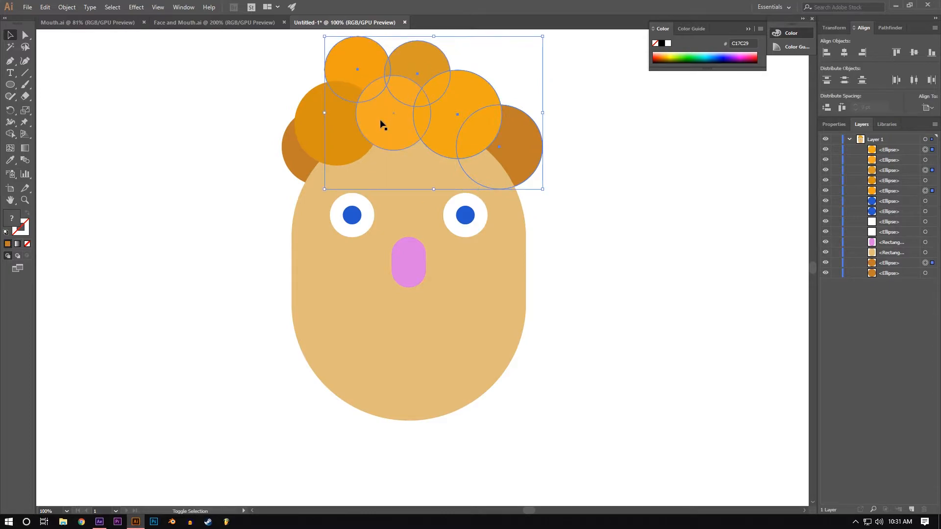
pyautogui.keyDown('shift'); pyautogui.click(352, 125); pyautogui.keyUp('shift')
pyautogui.keyDown('shift'); pyautogui.click(304, 163); pyautogui.keyUp('shift')
pyautogui.moveTo(331, 127)
pyautogui.mouseDown()
pyautogui.moveTo(325, 111)
pyautogui.moveTo(325, 123)
pyautogui.mouseUp()
pyautogui.click(665, 284)
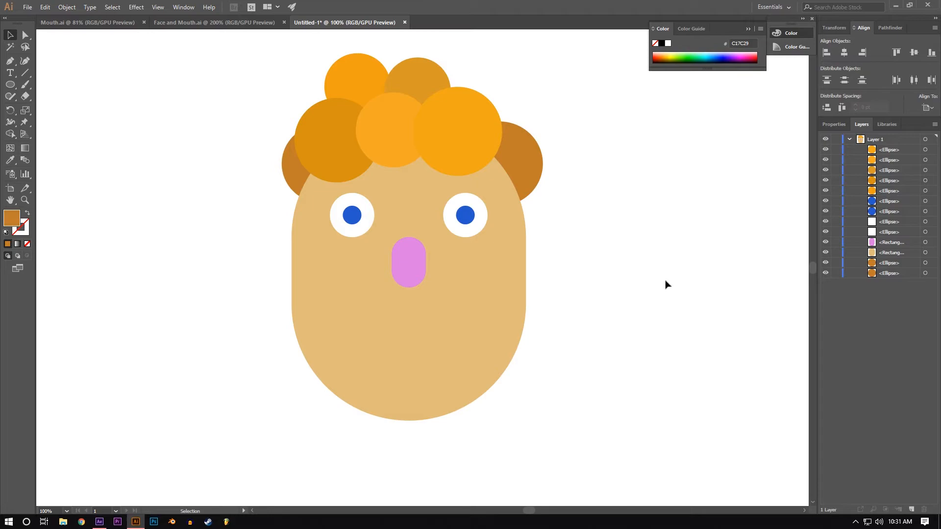
# Step: Shift the three front hair circles slightly to the right together
pyautogui.click(401, 126)
pyautogui.keyDown('shift'); pyautogui.click(328, 126); pyautogui.keyUp('shift')
pyautogui.keyDown('shift'); pyautogui.click(447, 124); pyautogui.keyUp('shift')
pyautogui.moveTo(443, 117); pyautogui.dragTo(457, 116)
pyautogui.click(621, 272)
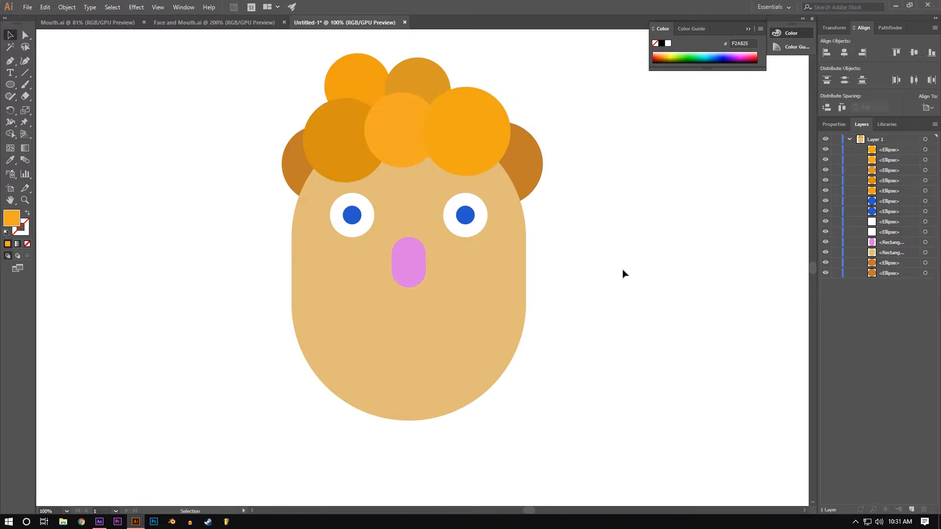
# Step: Draw a large circle beside the chin and fill it with white FFFFFF
pyautogui.scroll(-3, 506, 311)
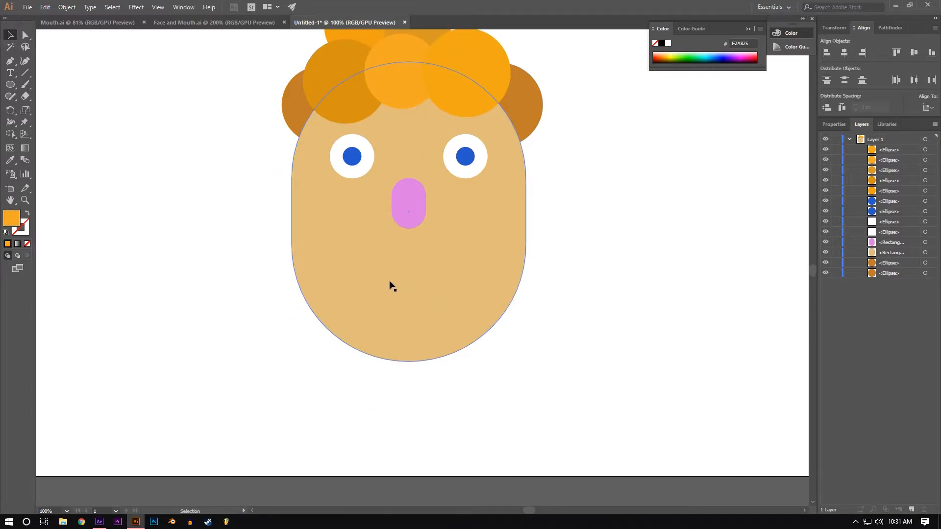
pyautogui.click(8, 87)
pyautogui.moveTo(177, 272); pyautogui.dragTo(292, 410)
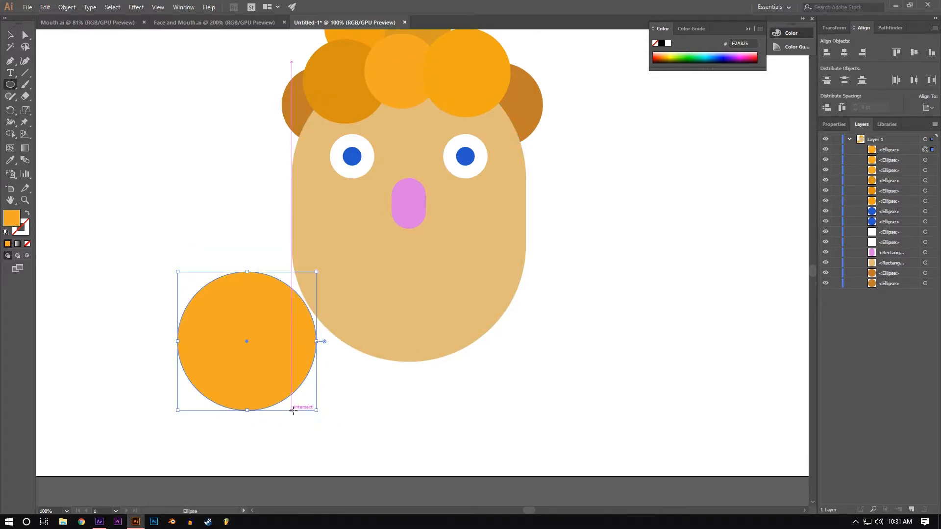
pyautogui.doubleClick(16, 225)
pyautogui.moveTo(31, 69); pyautogui.dragTo(18, 29)
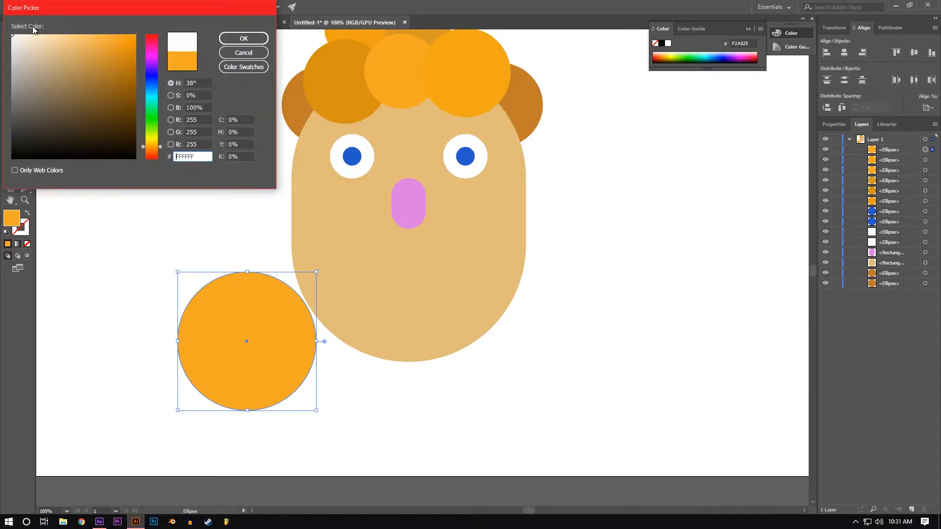
pyautogui.click(250, 38)
# Step: Move the white circle onto the lower face and shrink it to a mouth centered below the nose
pyautogui.press('v')
pyautogui.moveTo(239, 367); pyautogui.dragTo(401, 348)
pyautogui.moveTo(477, 374); pyautogui.dragTo(430, 321)
pyautogui.click(564, 366)
# Step: Cut the mouth circle out of the head shape with the Shape Builder, leaving a round hole
pyautogui.click(483, 228)
pyautogui.keyDown('shift'); pyautogui.click(432, 289); pyautogui.keyUp('shift')
pyautogui.click(11, 133)
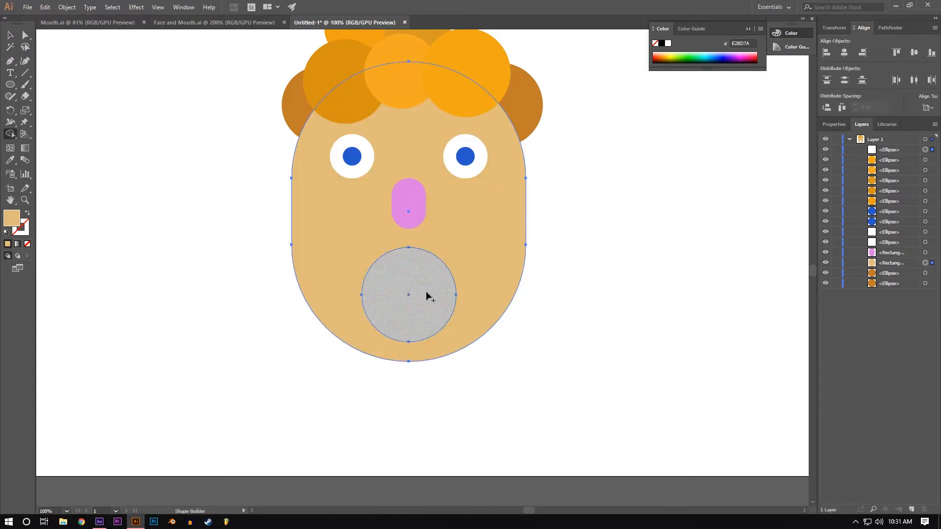
pyautogui.keyDown('alt'); pyautogui.click(434, 294); pyautogui.keyUp('alt')
pyautogui.press('v')
pyautogui.click(145, 239)
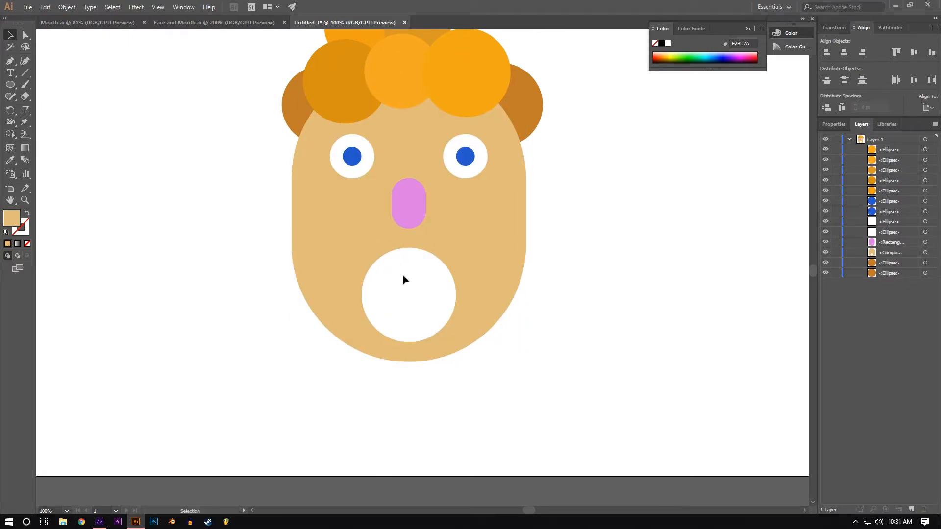
pyautogui.scroll(3, 367, 346)
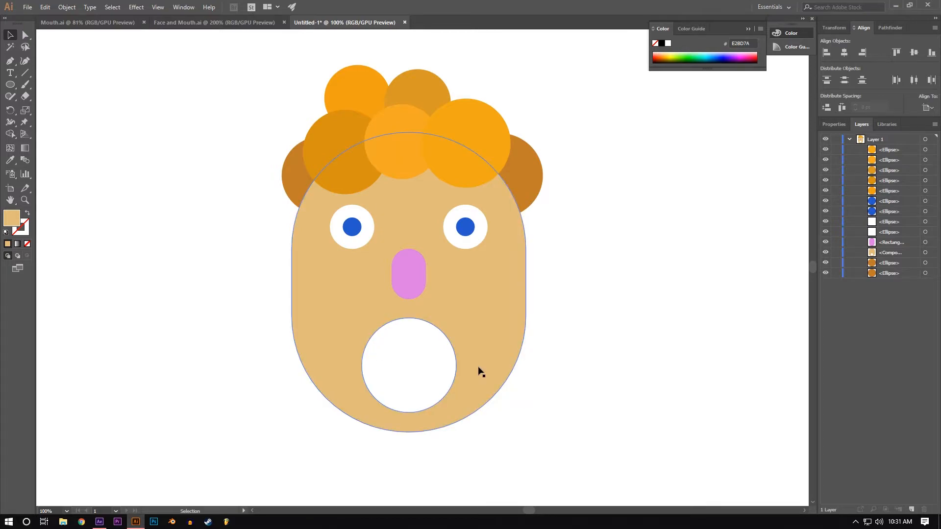
# Step: Create a second new document of 1920 x 1080 pt for the mouth artwork
pyautogui.click(27, 7)
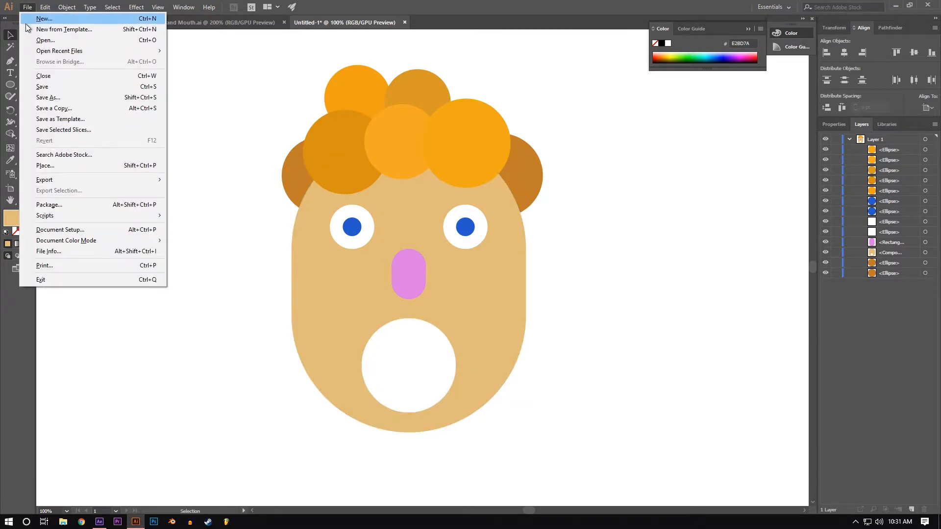
pyautogui.click(25, 22)
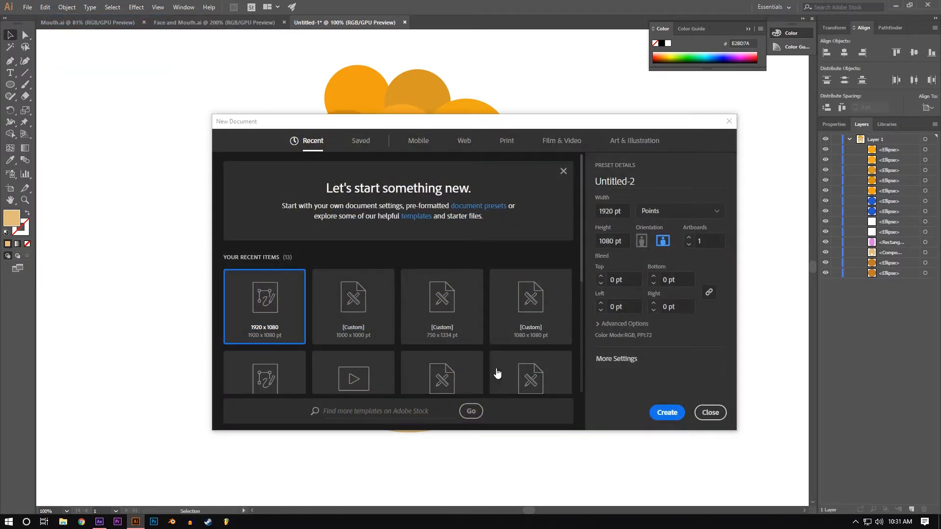
pyautogui.click(667, 413)
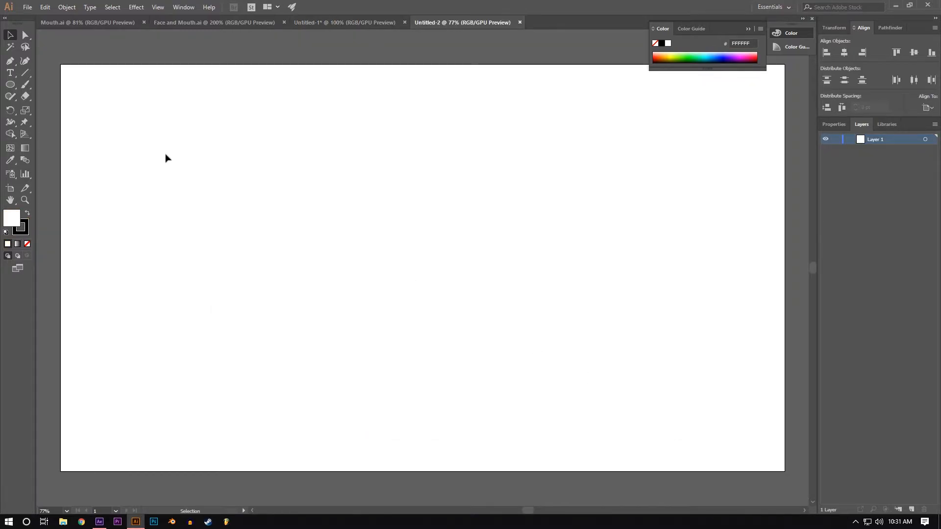
pyautogui.click(338, 22)
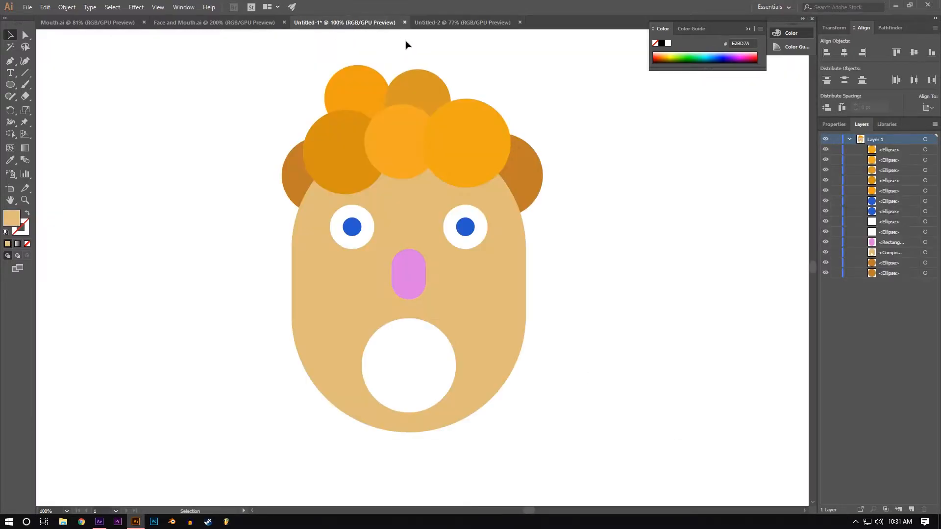
pyautogui.click(436, 24)
# Step: Draw a wide, thin white rectangle without a stroke just below the middle of the artboard
pyautogui.moveTo(14, 86); pyautogui.dragTo(32, 88)
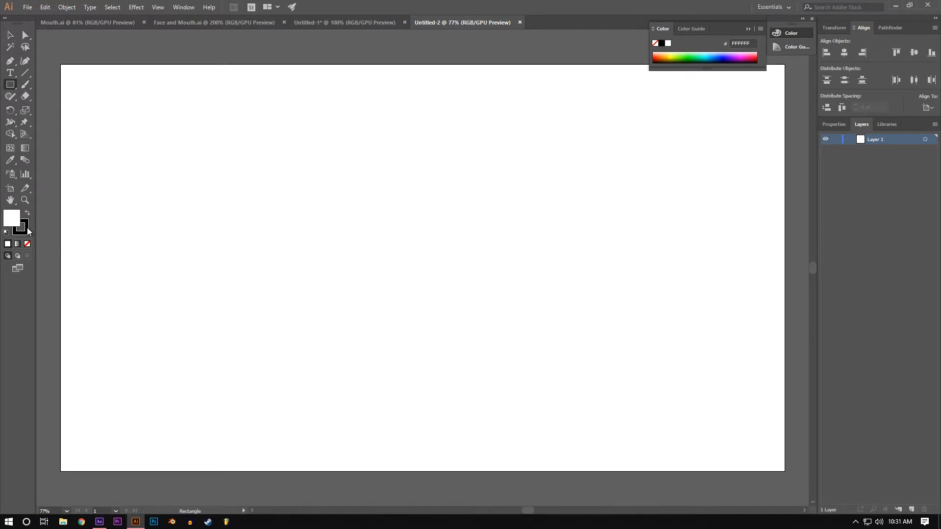
pyautogui.click(27, 244)
pyautogui.moveTo(305, 294)
pyautogui.mouseDown()
pyautogui.moveTo(428, 316)
pyautogui.moveTo(495, 315)
pyautogui.moveTo(439, 325)
pyautogui.moveTo(508, 321)
pyautogui.moveTo(523, 331)
pyautogui.mouseUp()
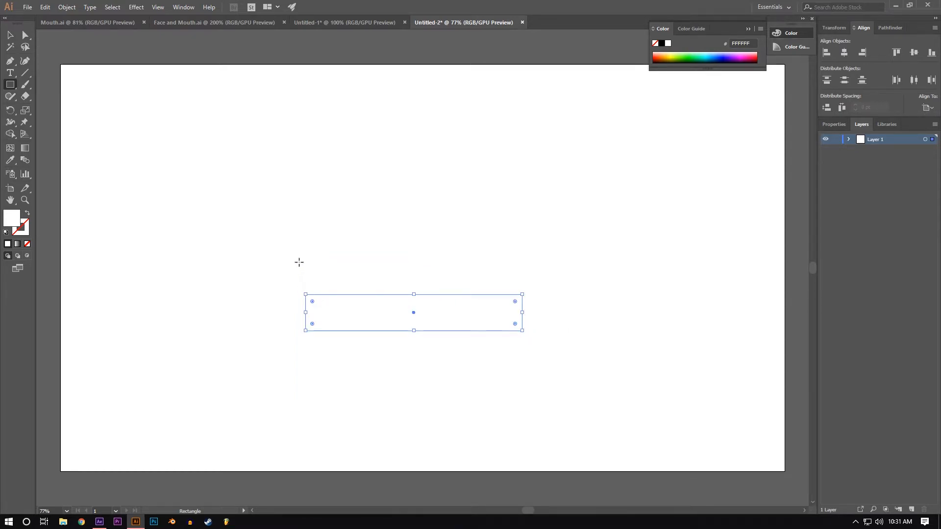
# Step: Duplicate the white rectangle directly above the original, edges touching, and show the transparency grid
pyautogui.press('v')
pyautogui.moveTo(377, 315); pyautogui.dragTo(373, 281)
pyautogui.click(412, 313)
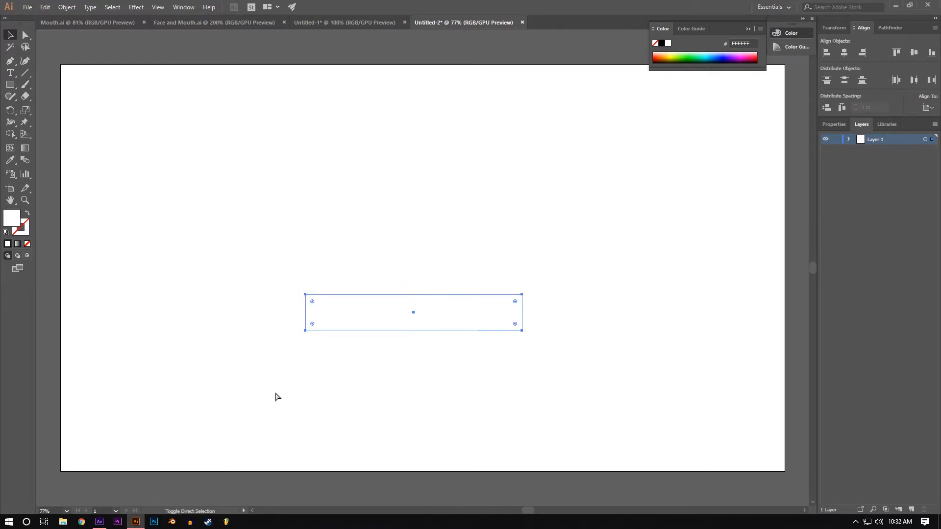
pyautogui.hotkey('shift', 'ctrl', 'd')
# Step: Center both white rectangles horizontally on the artboard
pyautogui.click(366, 290)
pyautogui.keyDown('shift'); pyautogui.click(365, 310); pyautogui.keyUp('shift')
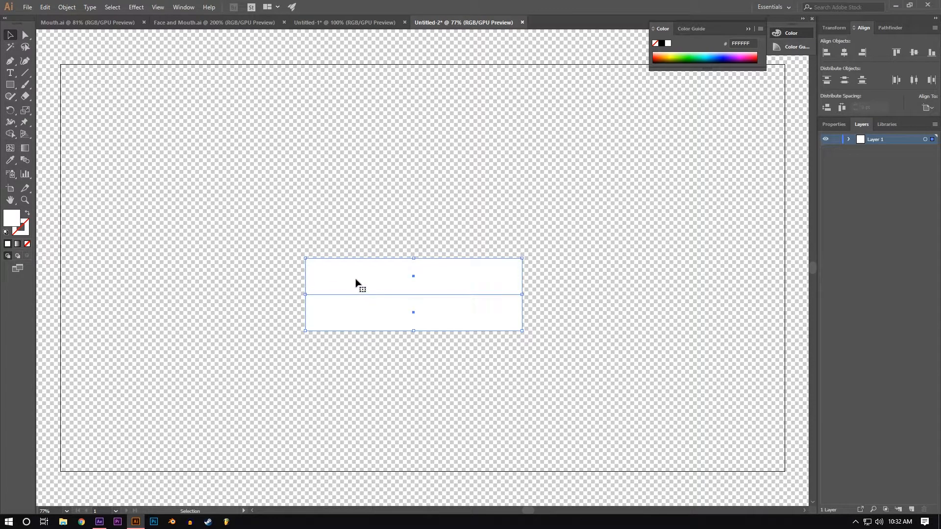
pyautogui.press('Right')
pyautogui.press('Right')
pyautogui.press('Right')
pyautogui.press('Right')
pyautogui.press('Right')
pyautogui.press('Right')
pyautogui.press('Right')
pyautogui.press('Right')
pyautogui.press('Right')
pyautogui.press('Right')
pyautogui.press('Right')
pyautogui.click(844, 53)
pyautogui.click(620, 221)
# Step: Draw a large rectangle filled with brown BA832A over the two white rectangles
pyautogui.click(15, 86)
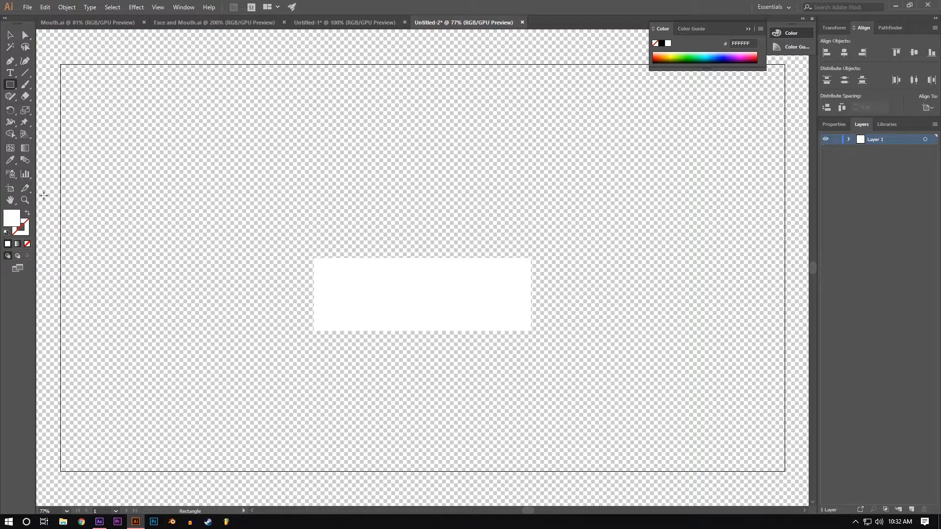
pyautogui.doubleClick(18, 219)
pyautogui.write('BA832A')
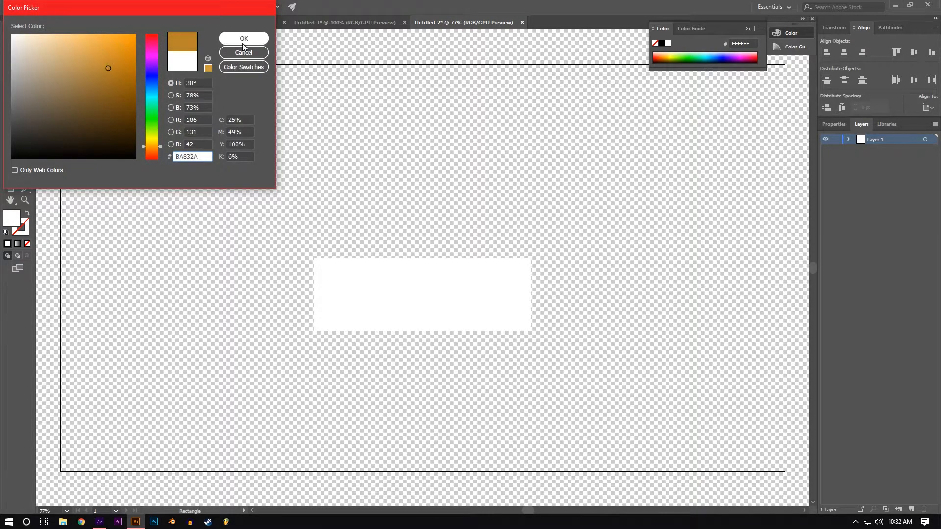
pyautogui.press('Return')
pyautogui.moveTo(245, 215); pyautogui.dragTo(649, 395)
# Step: Center the brown rectangle horizontally on the artboard and place it behind both white rectangles
pyautogui.press('v')
pyautogui.click(844, 52)
pyautogui.click(848, 139)
pyautogui.moveTo(889, 156); pyautogui.dragTo(894, 176)
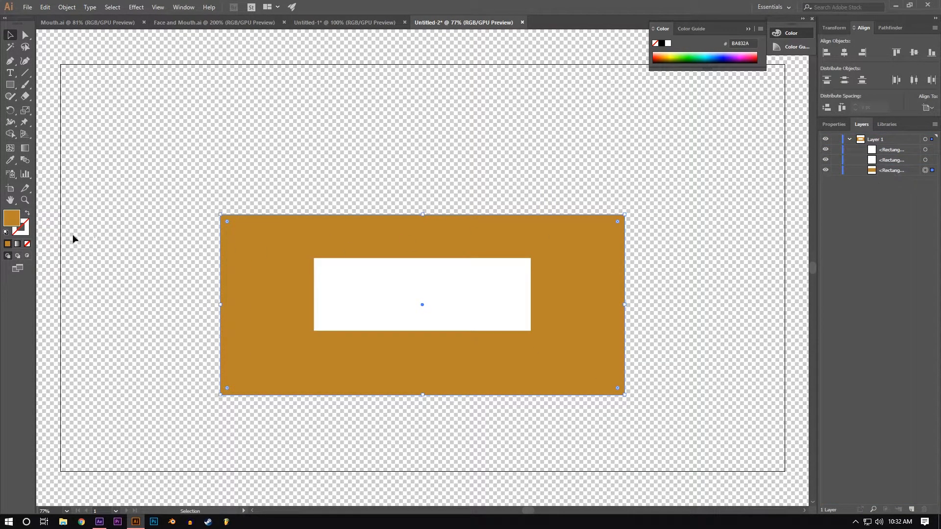
# Step: Fill the large rectangle with a linear gradient at 90° and change its white stop to red
pyautogui.click(18, 244)
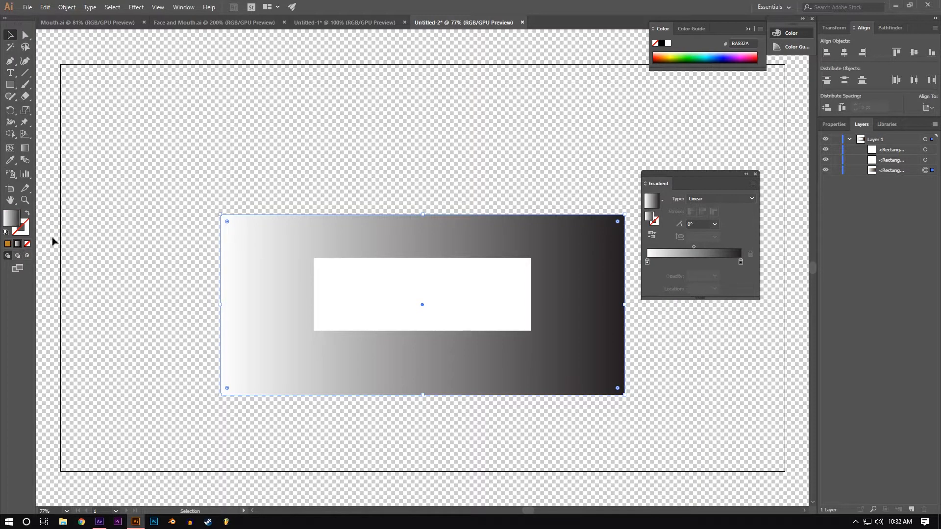
pyautogui.click(697, 225)
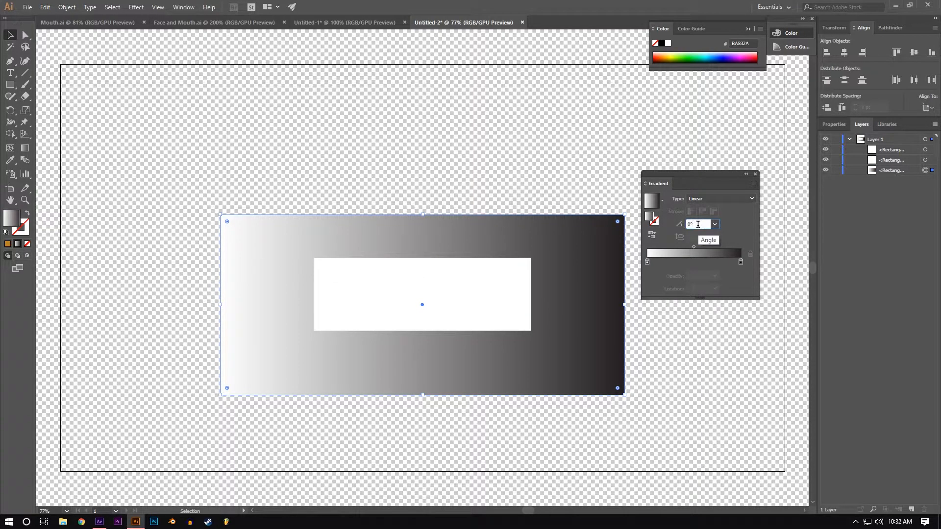
pyautogui.press('Return')
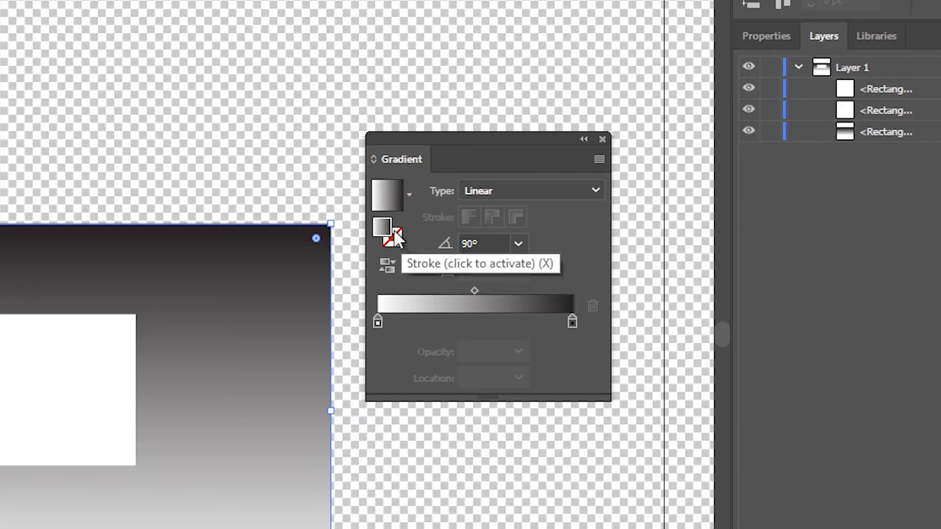
pyautogui.click(376, 321)
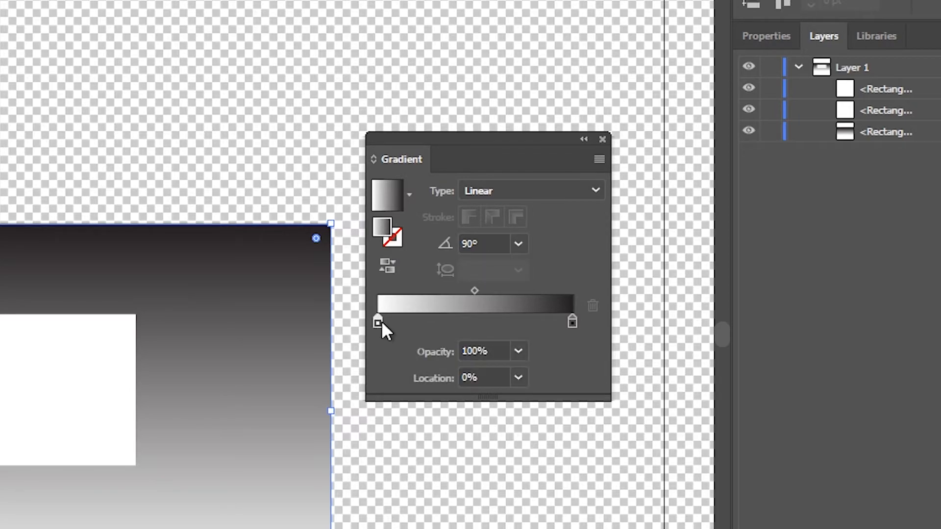
pyautogui.doubleClick(379, 322)
pyautogui.click(365, 386)
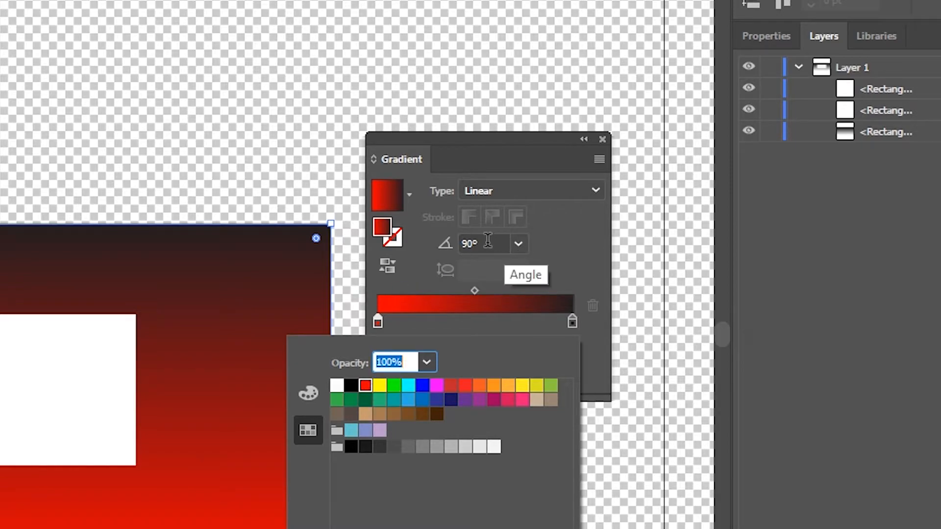
# Step: Set the gradient's angle to -90° so the red runs along the upper edge, and close the gradient settings
pyautogui.click(469, 243)
pyautogui.click(469, 244)
pyautogui.write('180')
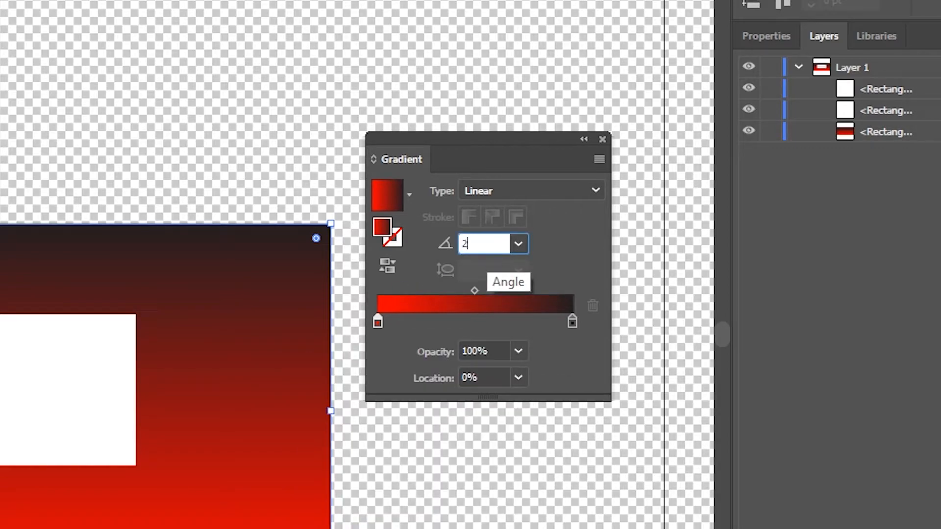
pyautogui.press('Return')
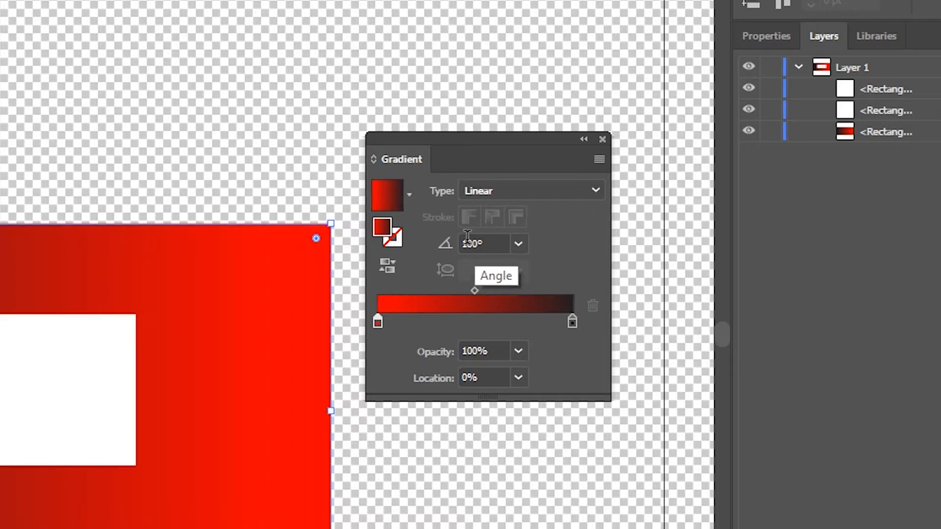
pyautogui.click(470, 244)
pyautogui.write('-90')
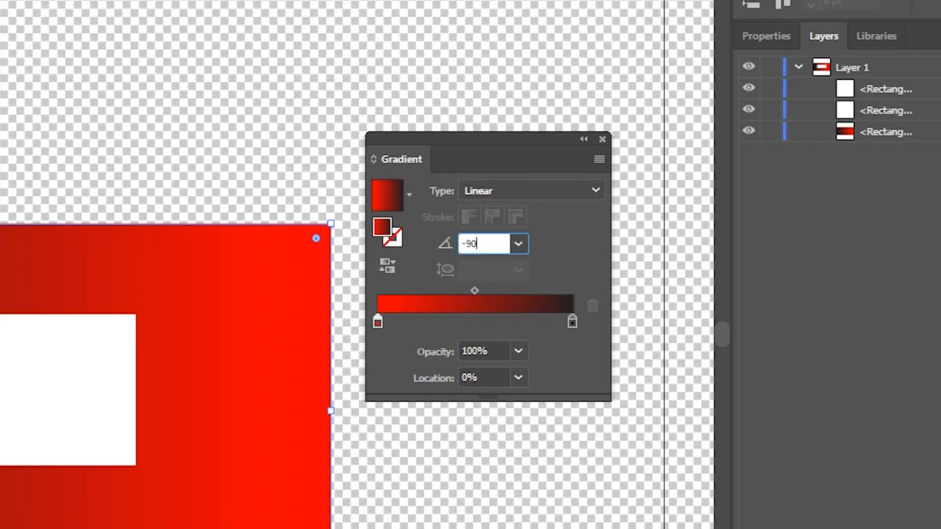
pyautogui.press('Return')
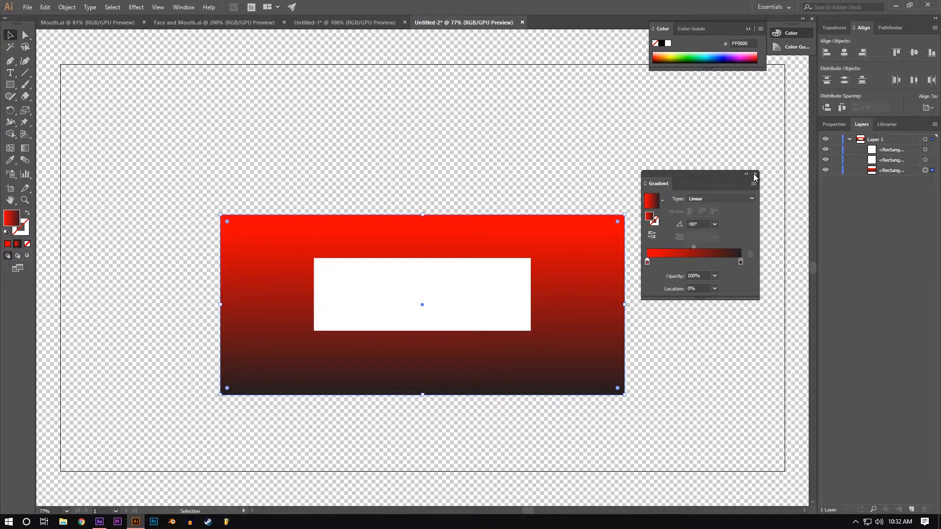
pyautogui.click(603, 139)
pyautogui.click(603, 140)
# Step: Round the gradient rectangle into a pill vertically centered on the white rectangles, and raise the upper white rectangle toward its upper edge
pyautogui.click(556, 247)
pyautogui.moveTo(617, 223); pyautogui.dragTo(491, 319)
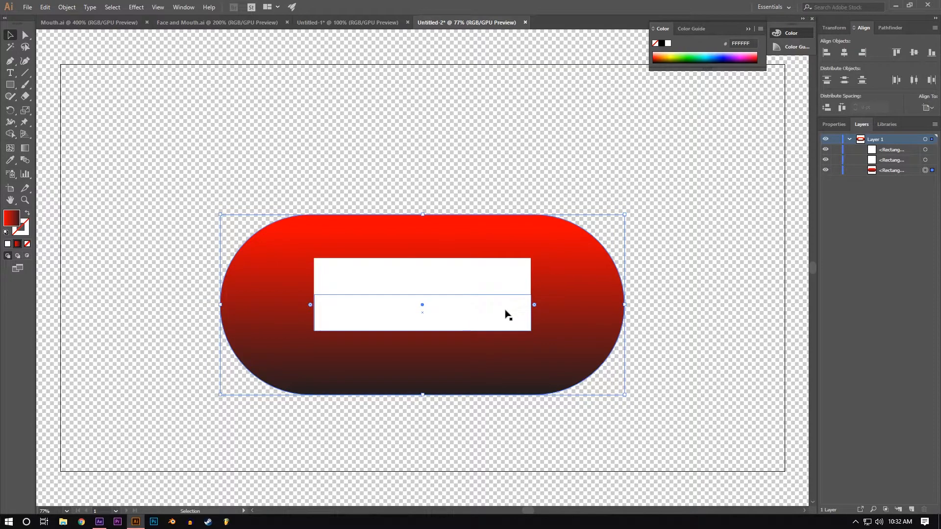
pyautogui.click(401, 284)
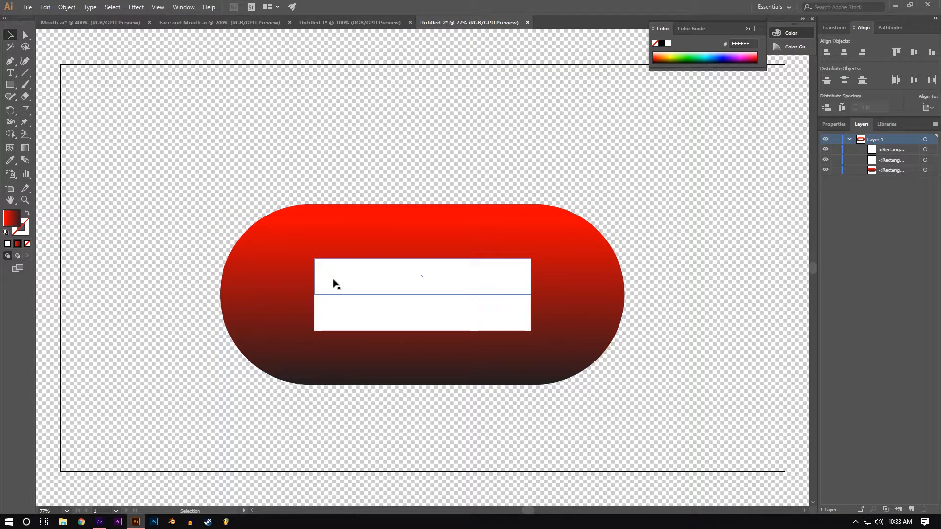
pyautogui.moveTo(338, 283); pyautogui.dragTo(339, 244)
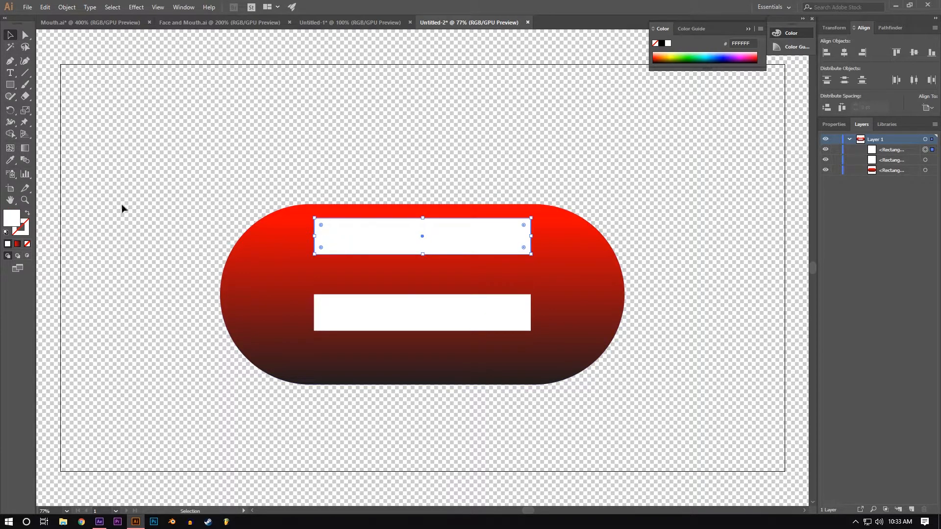
# Step: Draw a small rectangle above the pill shape and fill it with pink EA3BEA
pyautogui.click(10, 85)
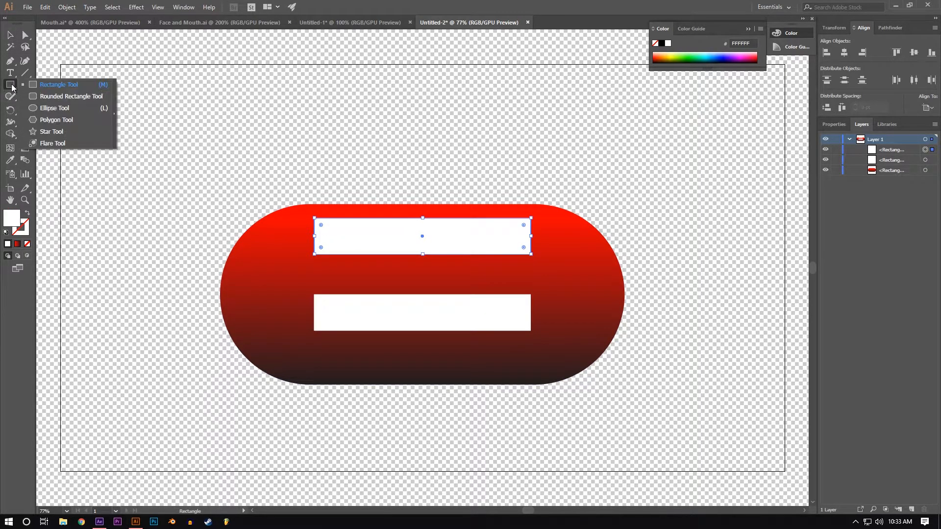
pyautogui.rightClick(181, 123)
pyautogui.click(152, 122)
pyautogui.click(91, 70)
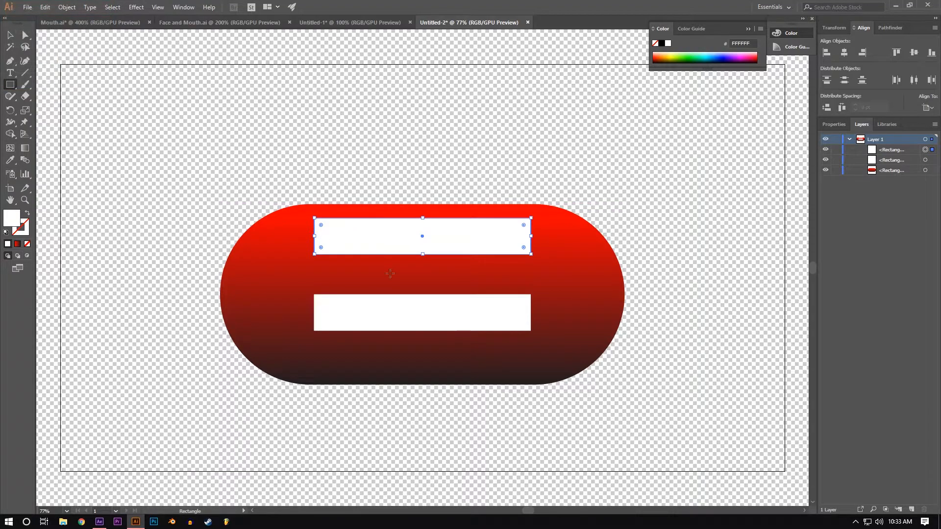
pyautogui.moveTo(224, 129); pyautogui.dragTo(324, 164)
pyautogui.doubleClick(13, 222)
pyautogui.moveTo(150, 123); pyautogui.dragTo(137, 55)
pyautogui.click(102, 44)
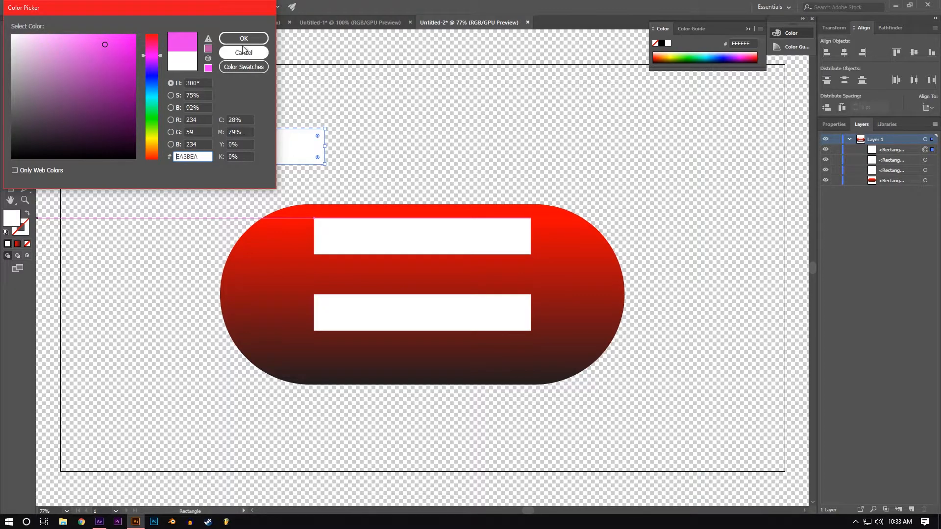
pyautogui.click(243, 38)
# Step: Move the pink rectangle to the center of the mouth as a round-cornered tongue and stack it behind both white rectangles
pyautogui.click(10, 35)
pyautogui.moveTo(298, 144); pyautogui.dragTo(361, 419)
pyautogui.click(369, 405)
pyautogui.moveTo(890, 150); pyautogui.dragTo(889, 178)
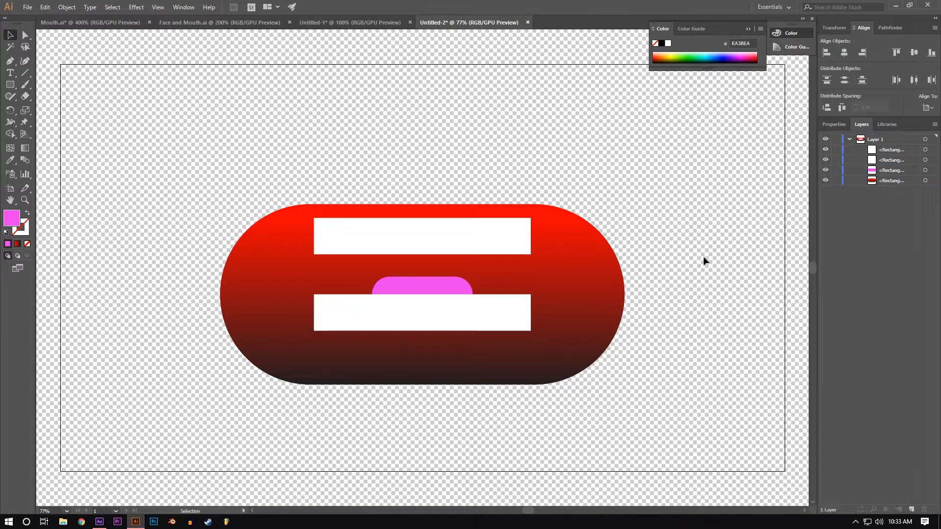
# Step: Lower the upper white rectangle to meet the lower one, and move both white rectangles and the pink tongue up together
pyautogui.click(412, 247)
pyautogui.moveTo(398, 238); pyautogui.dragTo(398, 278)
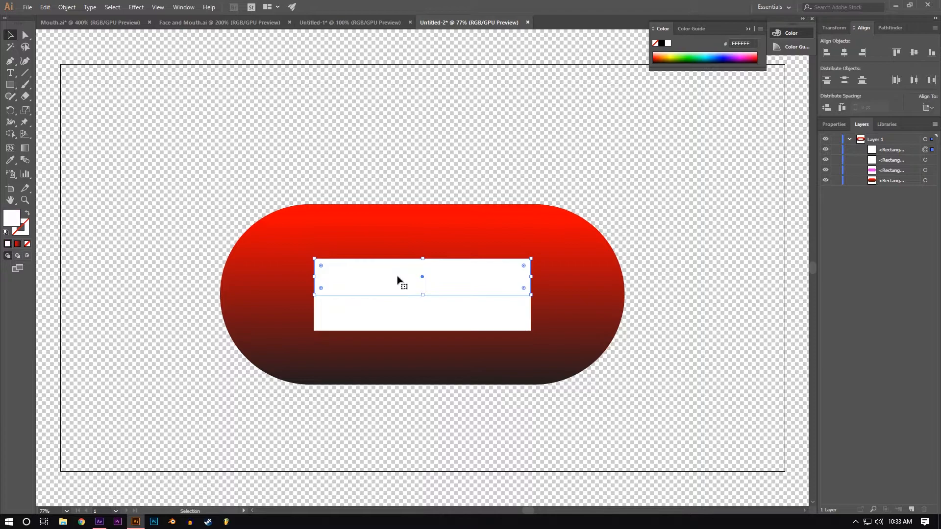
pyautogui.click(931, 170)
pyautogui.keyDown('shift'); pyautogui.click(930, 160); pyautogui.keyUp('shift')
pyautogui.keyDown('shift'); pyautogui.click(930, 150); pyautogui.keyUp('shift')
pyautogui.moveTo(349, 283); pyautogui.dragTo(349, 248)
pyautogui.click(134, 256)
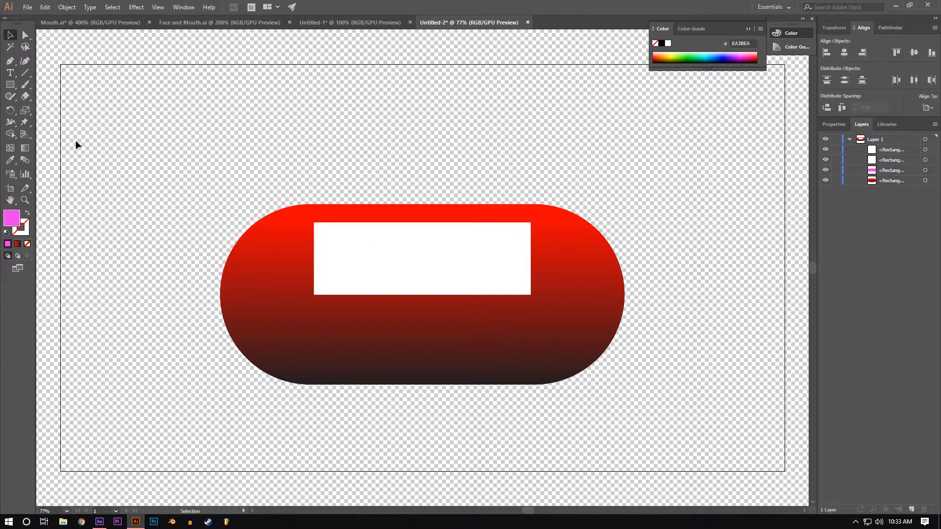
# Step: Draw a rectangle from the upper edge of the white teeth down near the pill's lower edge and fill it with skin tone E2BD7A
pyautogui.click(10, 85)
pyautogui.moveTo(422, 241); pyautogui.dragTo(531, 371)
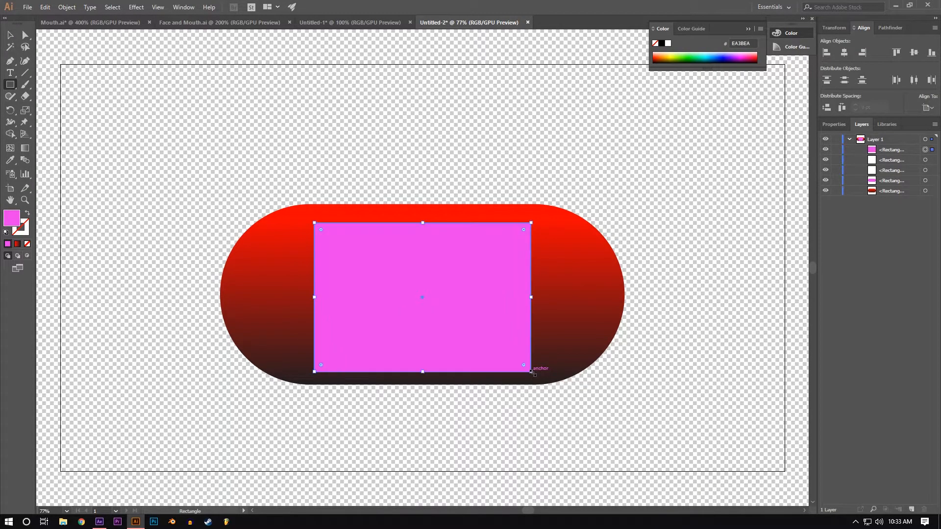
pyautogui.press('i')
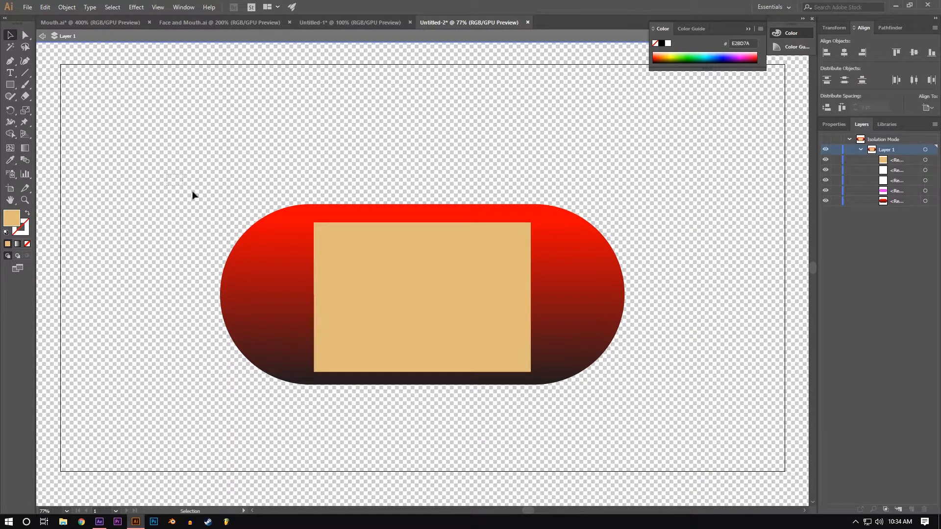
# Step: Copy all the mouth shapes and paste them into the face document Untitled-1
pyautogui.moveTo(168, 174); pyautogui.dragTo(705, 423)
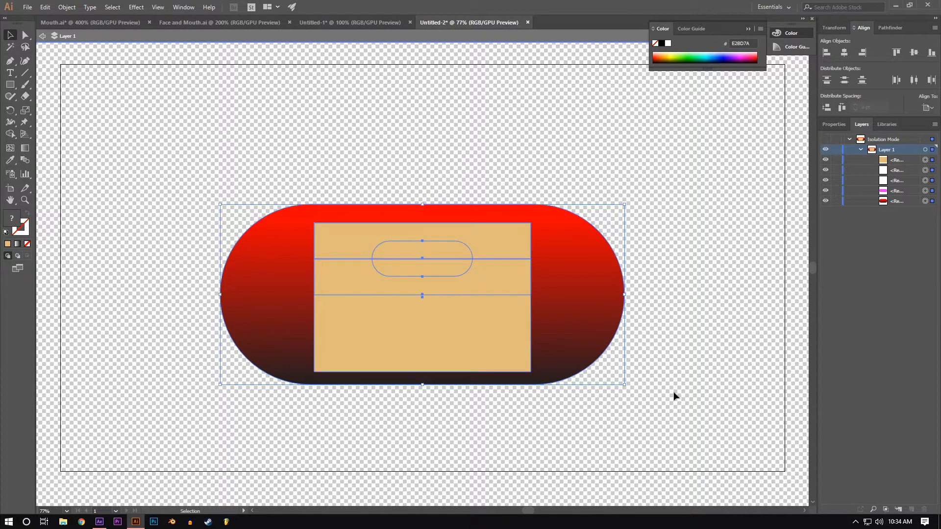
pyautogui.press('a')
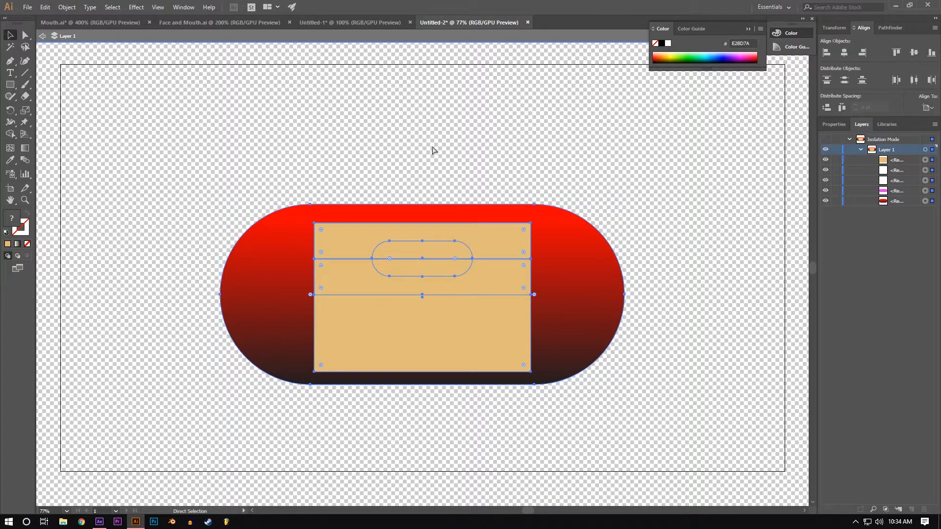
pyautogui.press('v')
pyautogui.click(43, 36)
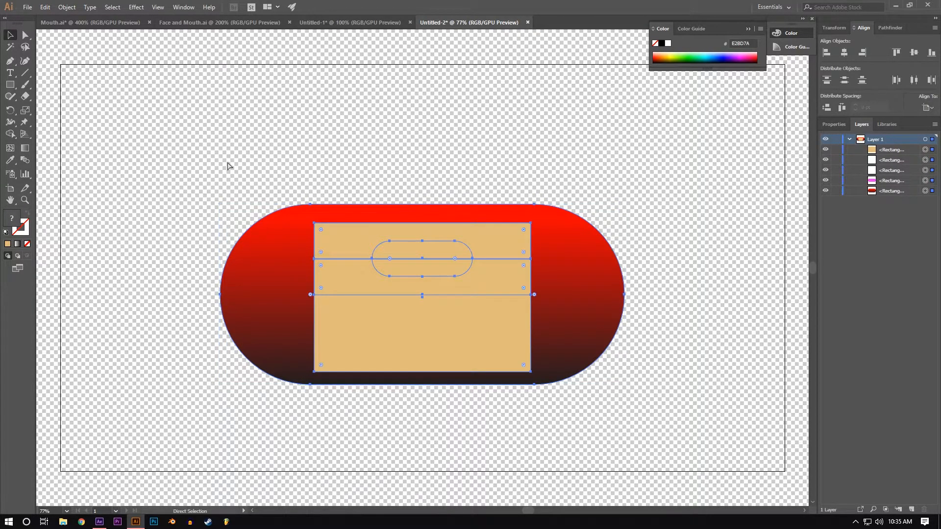
pyautogui.click(332, 23)
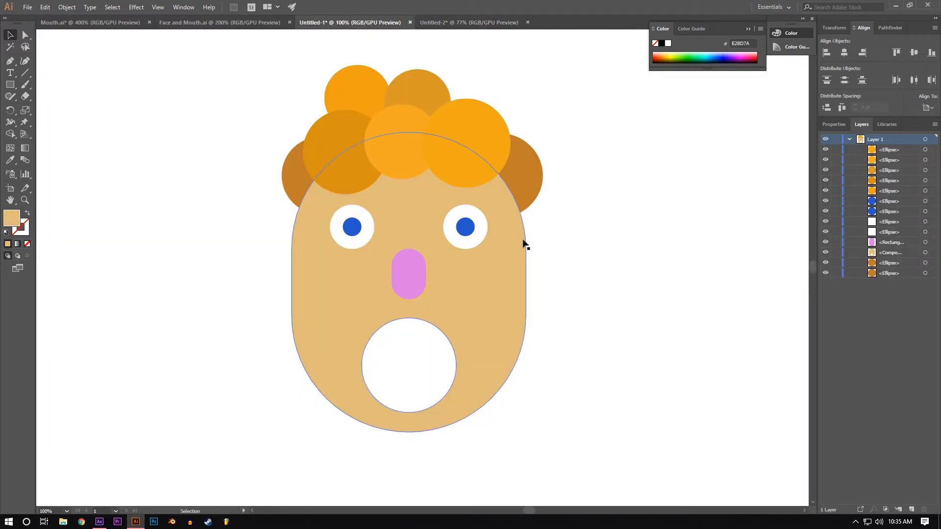
pyautogui.hotkey('ctrl', 'v')
pyautogui.press('v')
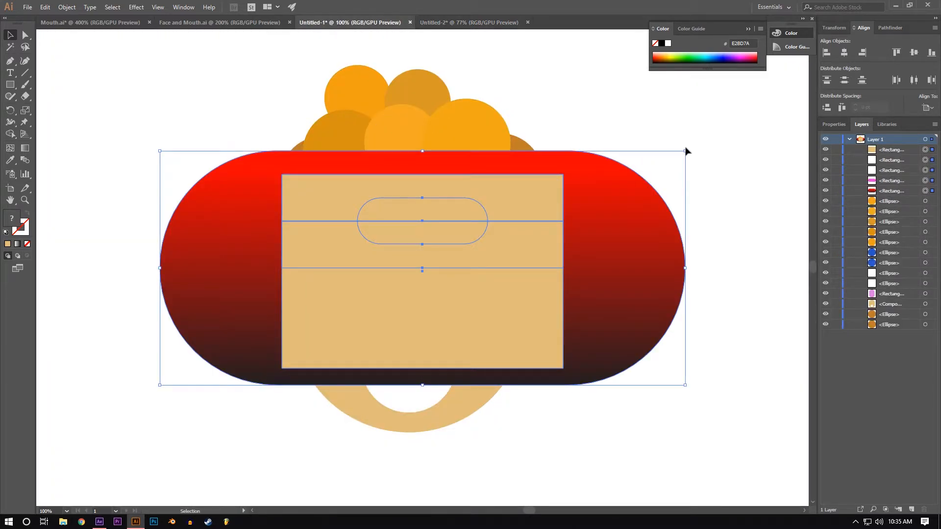
# Step: Scale the pasted mouth shapes down together to about half size and center them over the face's mouth opening
pyautogui.click(613, 192)
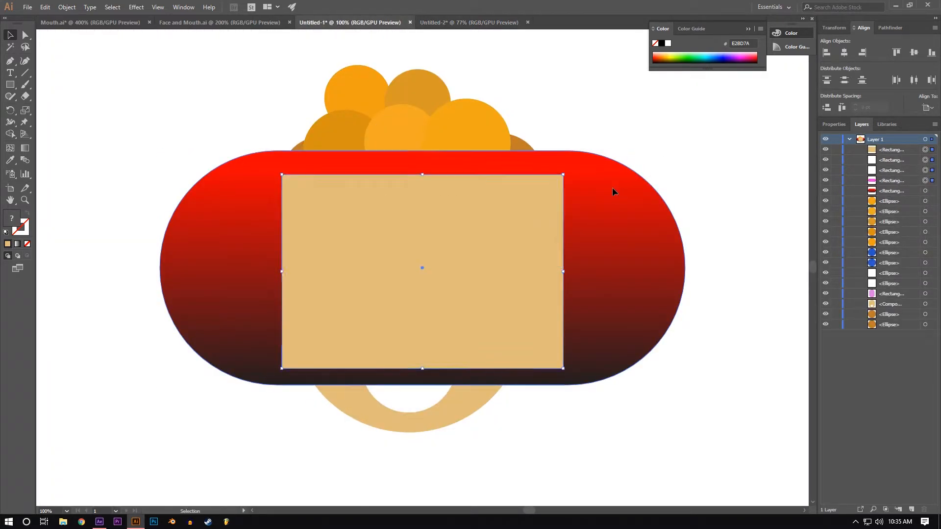
pyautogui.hotkey('ctrl', 'z')
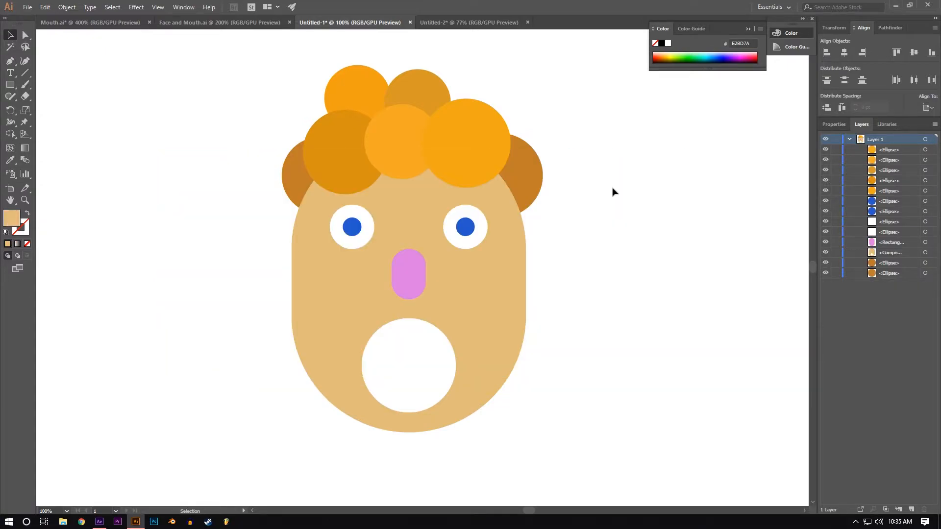
pyautogui.hotkey('ctrl', 'shift', 'z')
pyautogui.moveTo(685, 152); pyautogui.dragTo(482, 273)
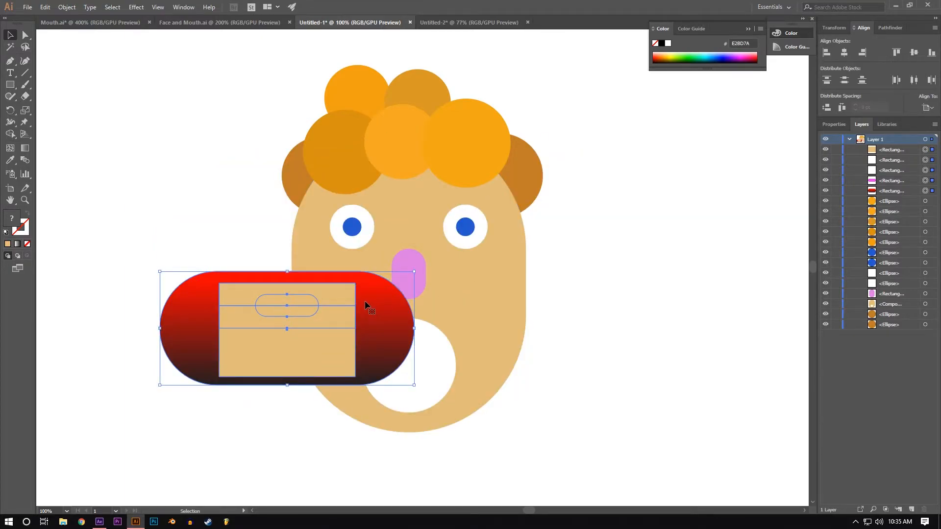
pyautogui.moveTo(365, 307); pyautogui.dragTo(486, 344)
# Step: Stack all five mouth shapes behind the face, raise the skin-colored shape over the opening, and trim the parts outside the face outline
pyautogui.click(893, 151)
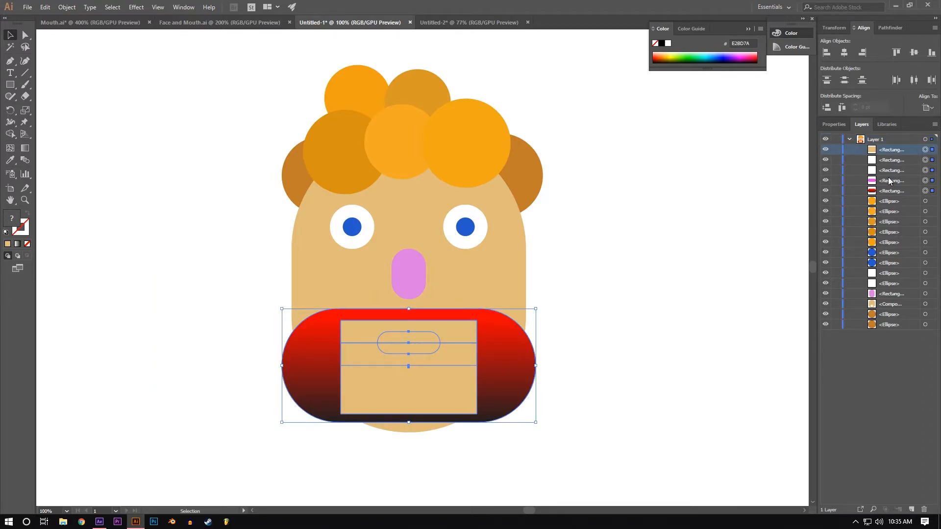
pyautogui.keyDown('shift'); pyautogui.click(885, 193); pyautogui.keyUp('shift')
pyautogui.moveTo(889, 152); pyautogui.dragTo(886, 328)
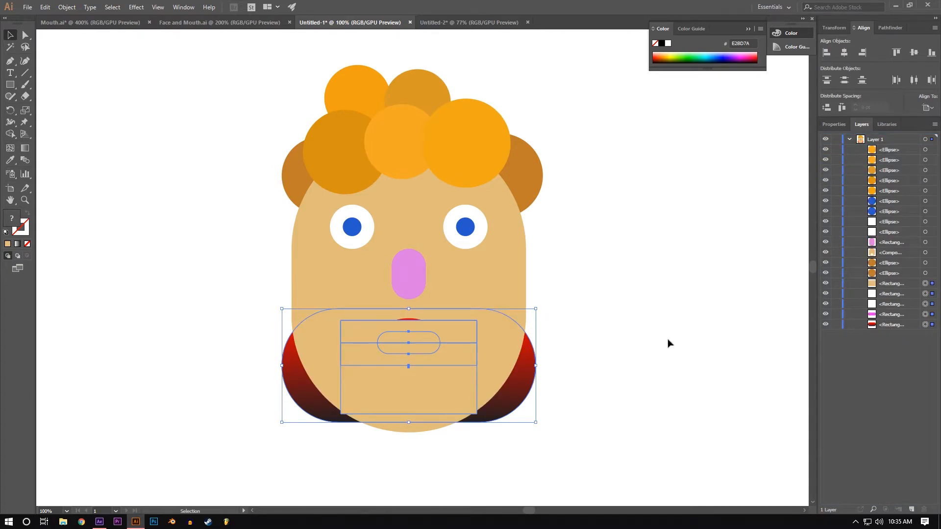
pyautogui.moveTo(408, 309); pyautogui.dragTo(408, 306)
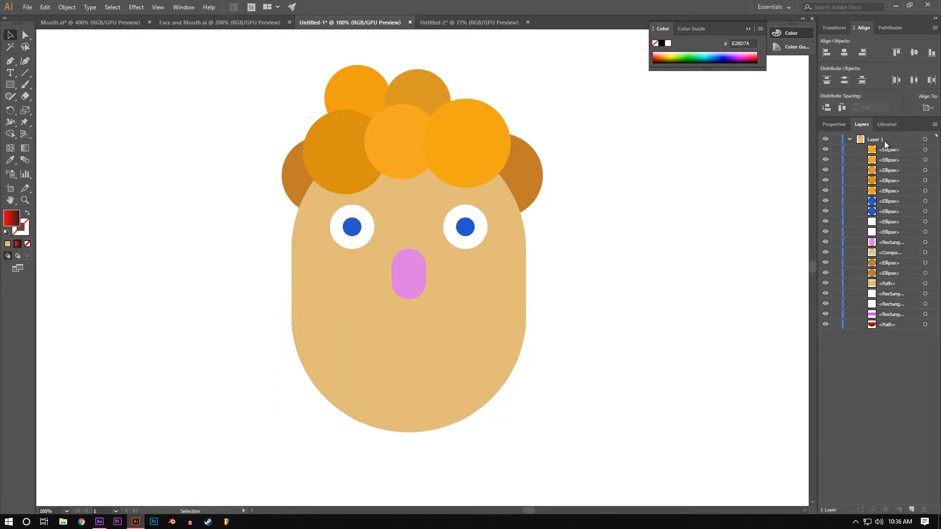
# Step: Release Layer 1 to layers in sequence, move the resulting layers out to the top level, and delete the empty Layer 1
pyautogui.click(883, 140)
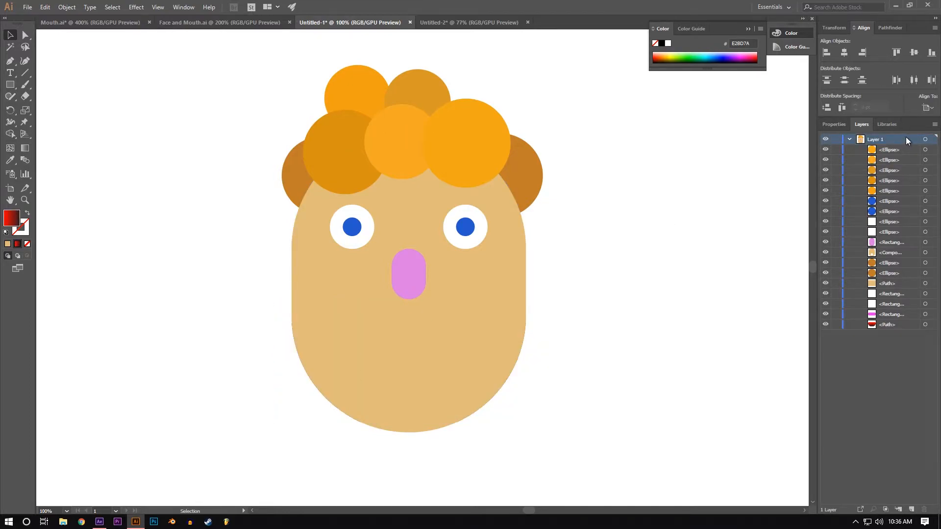
pyautogui.click(935, 125)
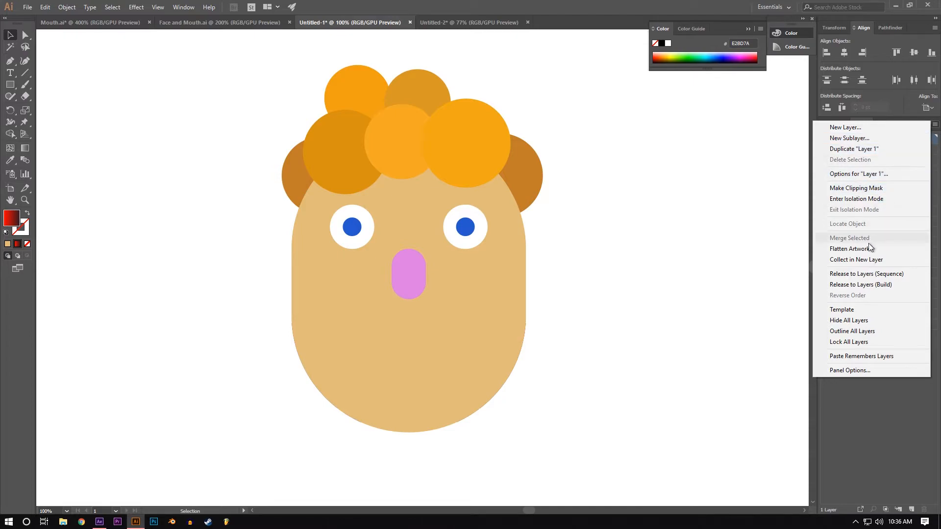
pyautogui.click(865, 273)
pyautogui.moveTo(885, 384); pyautogui.dragTo(883, 137)
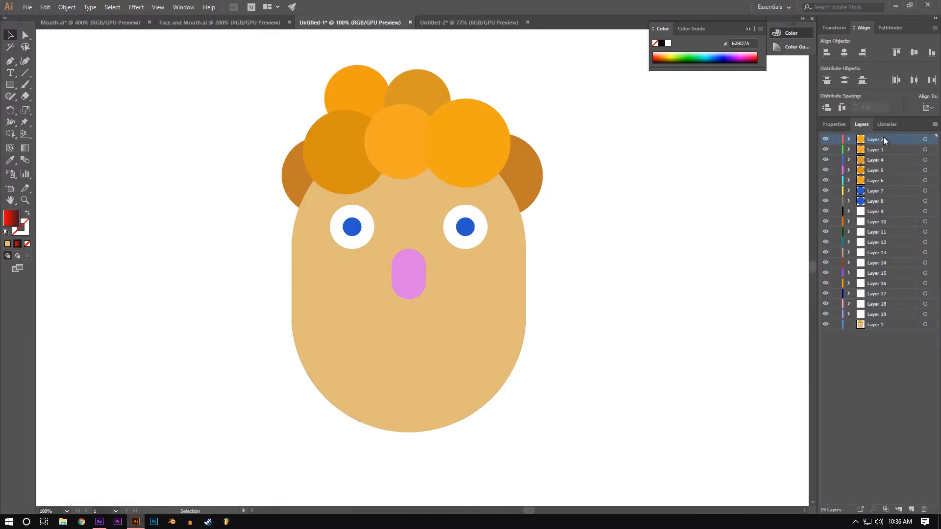
pyautogui.click(889, 326)
pyautogui.click(923, 510)
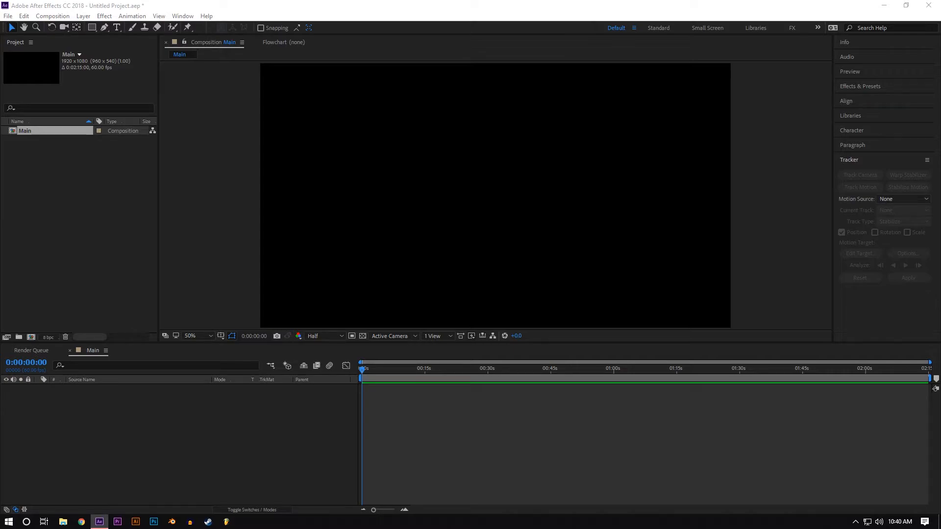
# Step: In After Effects, import Face and Mouth.ai as a composition with Layer Size footage dimensions and open the Face and Mouth composition
pyautogui.moveTo(0, 250); pyautogui.dragTo(98, 231)
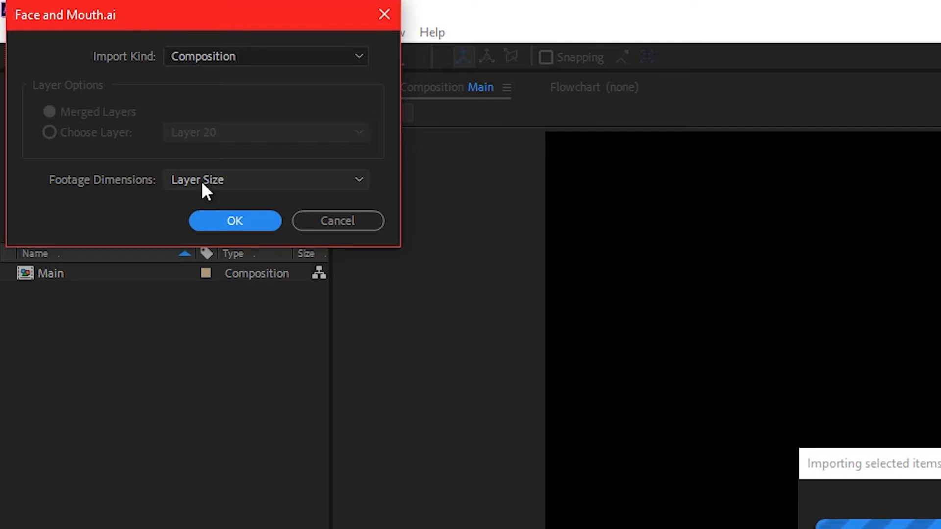
pyautogui.click(204, 56)
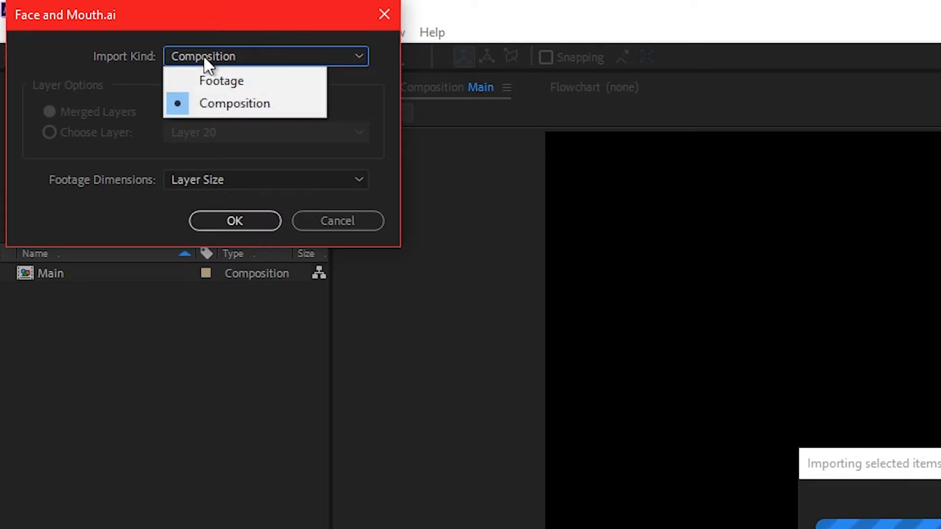
pyautogui.click(215, 104)
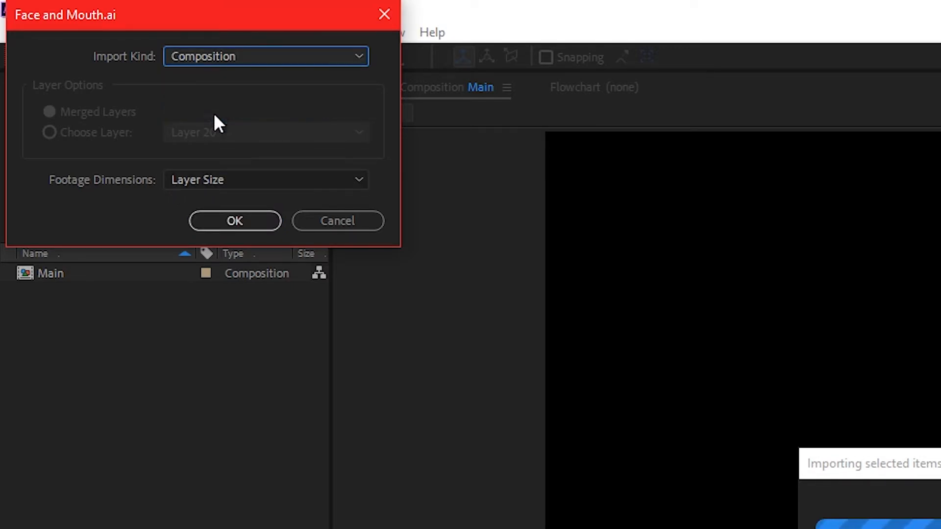
pyautogui.click(216, 225)
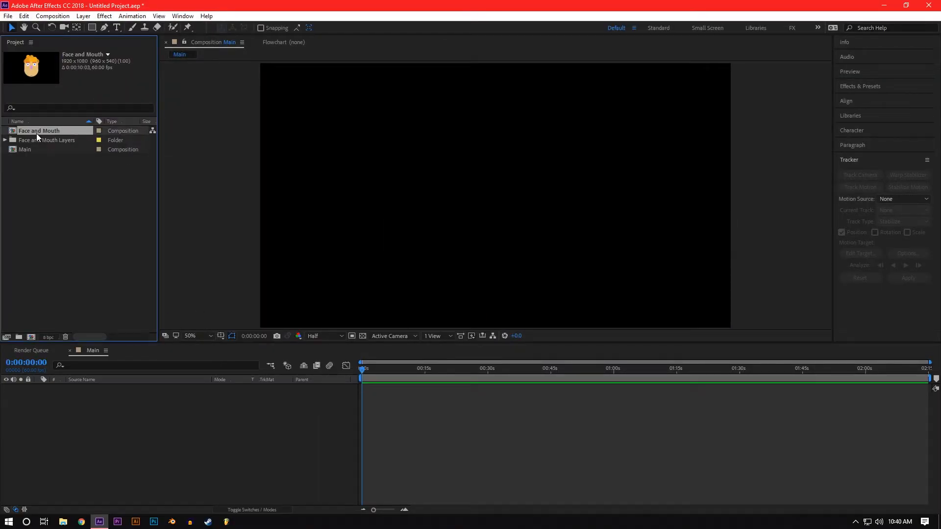
pyautogui.doubleClick(38, 131)
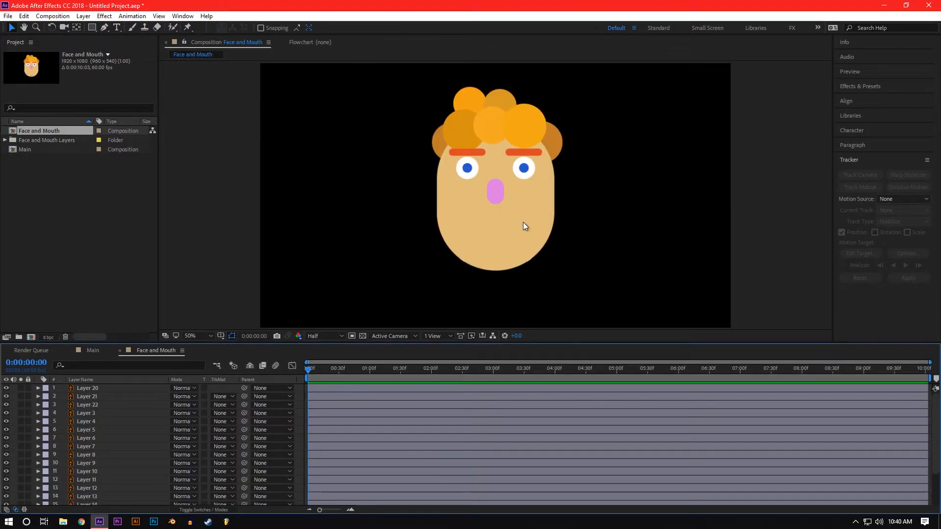
# Step: Pre-compose Layers 15 through 19 into a new composition named Mouth, moving all attributes into it and opening it
pyautogui.moveTo(310, 370)
pyautogui.mouseDown()
pyautogui.moveTo(325, 372)
pyautogui.moveTo(301, 366)
pyautogui.mouseUp()
pyautogui.scroll(-3, 142, 401)
pyautogui.click(92, 499)
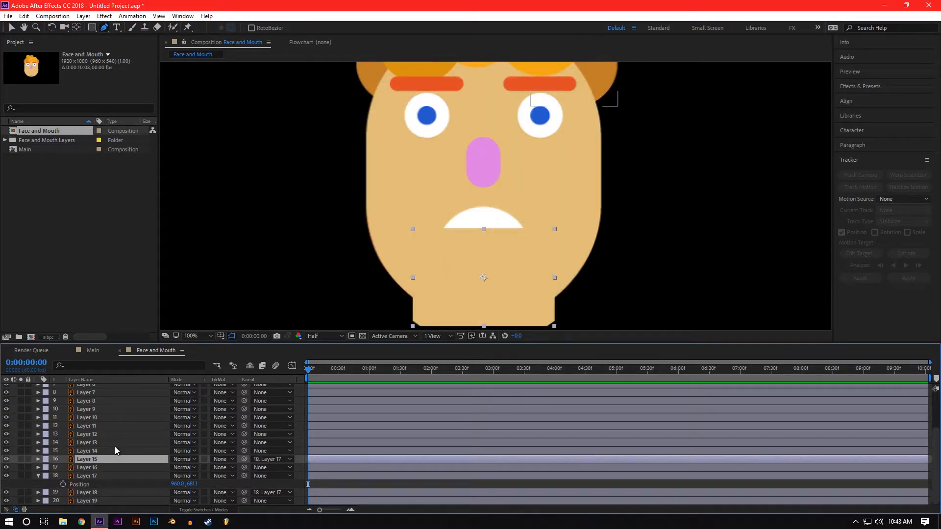
pyautogui.keyDown('ctrl'); pyautogui.click(98, 466); pyautogui.keyUp('ctrl')
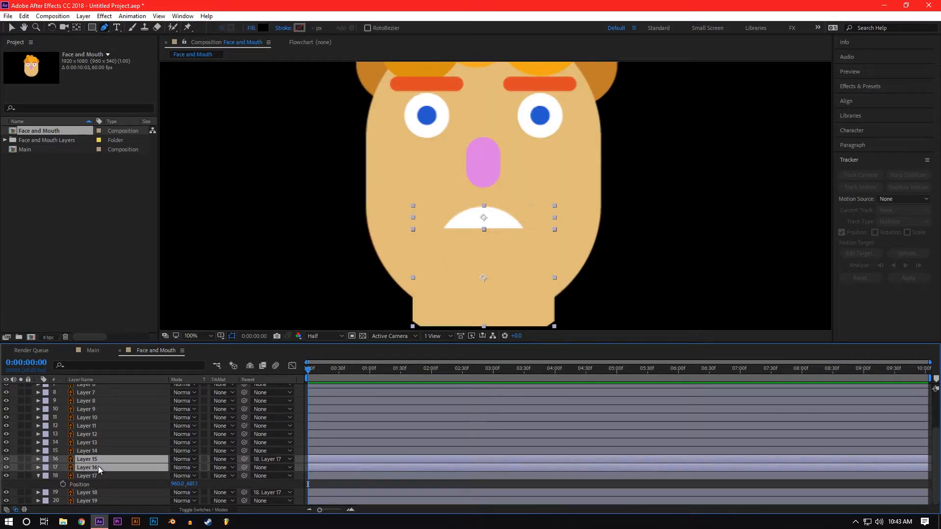
pyautogui.keyDown('ctrl'); pyautogui.click(104, 476); pyautogui.keyUp('ctrl')
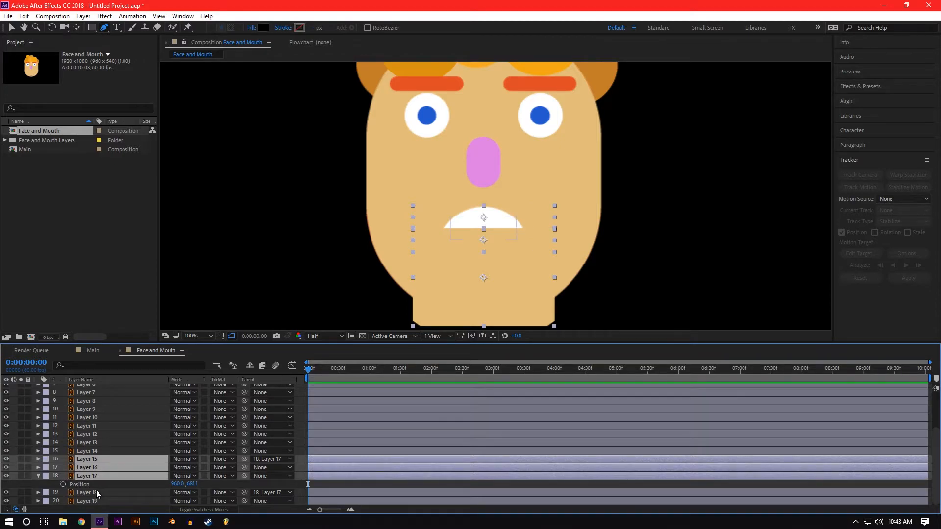
pyautogui.keyDown('ctrl'); pyautogui.click(96, 490); pyautogui.keyUp('ctrl')
pyautogui.keyDown('ctrl'); pyautogui.click(98, 499); pyautogui.keyUp('ctrl')
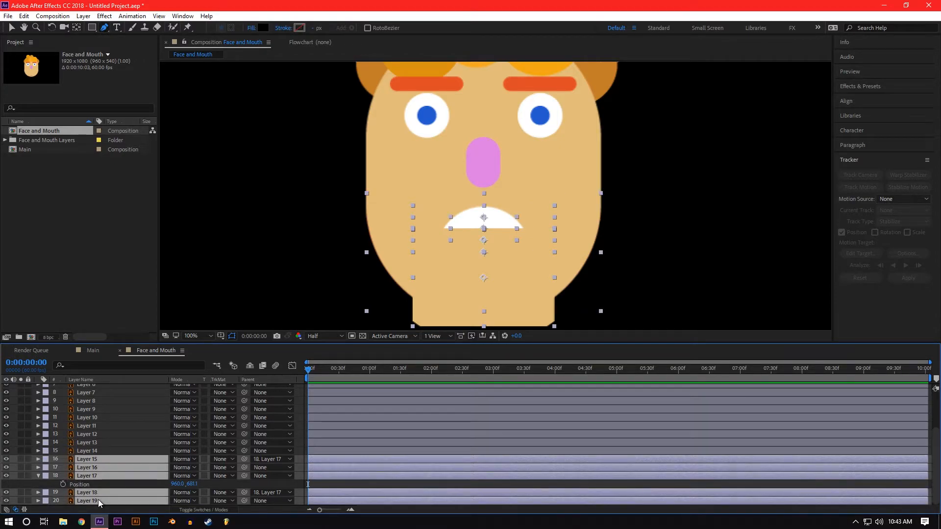
pyautogui.rightClick(98, 499)
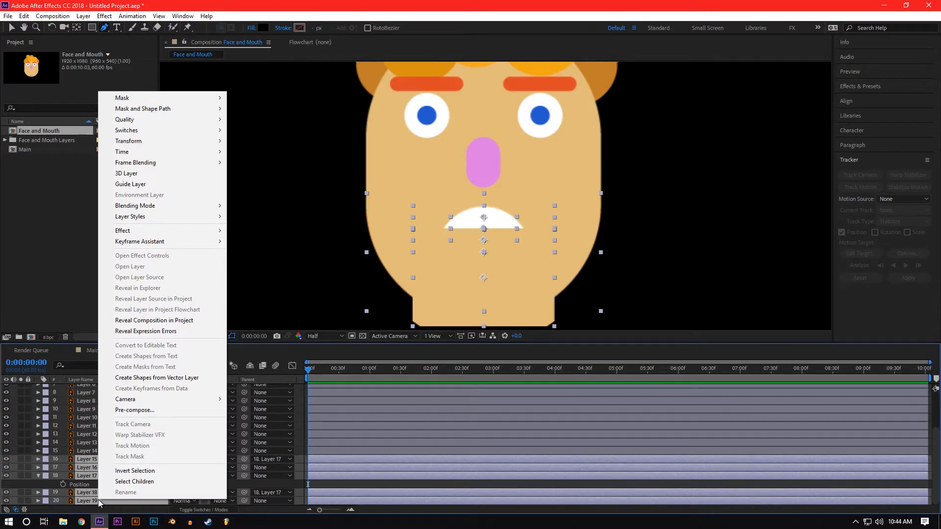
pyautogui.click(148, 411)
pyautogui.write('Mouth')
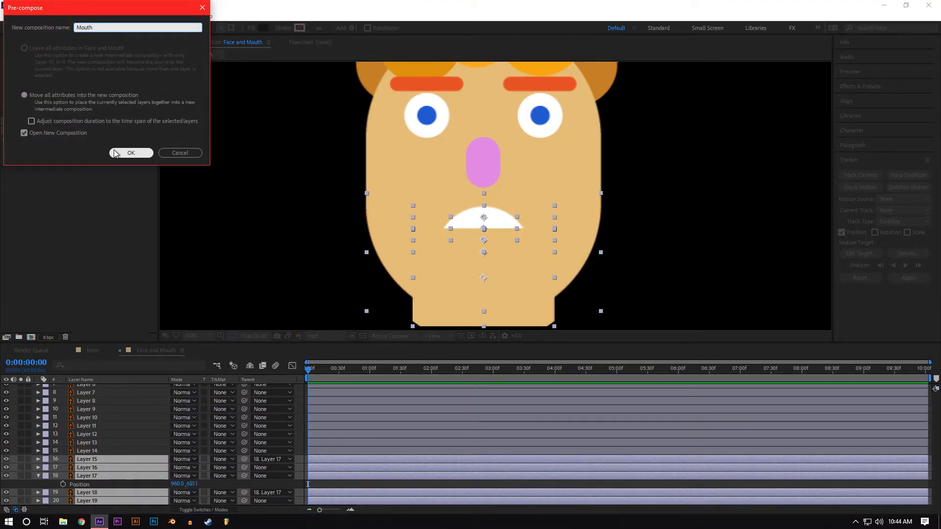
pyautogui.click(114, 150)
# Step: In the Mouth composition, lower the bottom teeth on Layer 17 to position 960.0, 697.1
pyautogui.moveTo(310, 371)
pyautogui.mouseDown()
pyautogui.moveTo(373, 378)
pyautogui.moveTo(309, 376)
pyautogui.mouseUp()
pyautogui.scroll(-1, 399, 236)
pyautogui.scroll(1, 412, 224)
pyautogui.moveTo(478, 239); pyautogui.dragTo(485, 159)
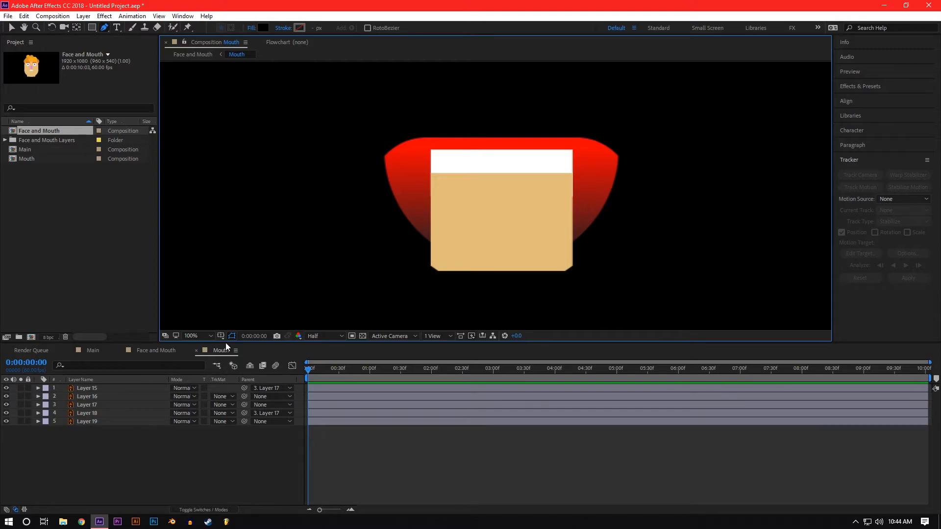
pyautogui.press('v')
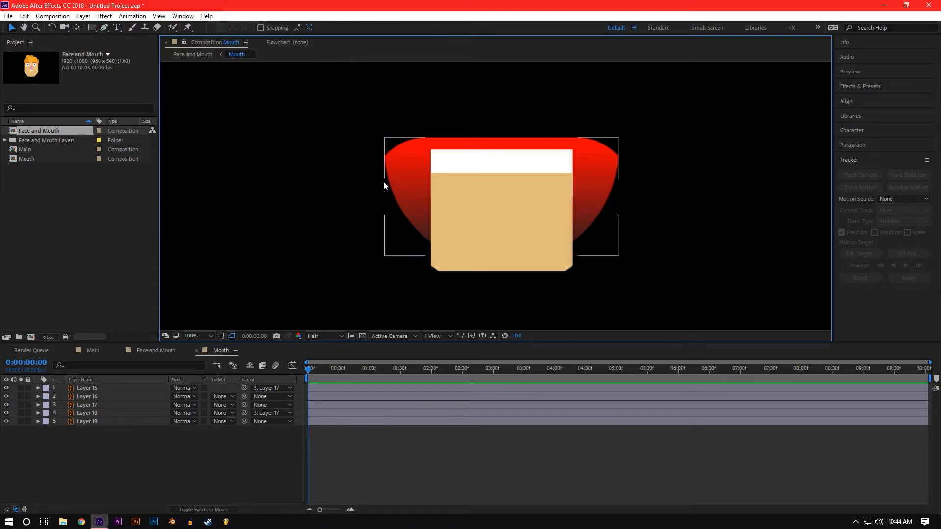
pyautogui.click(471, 193)
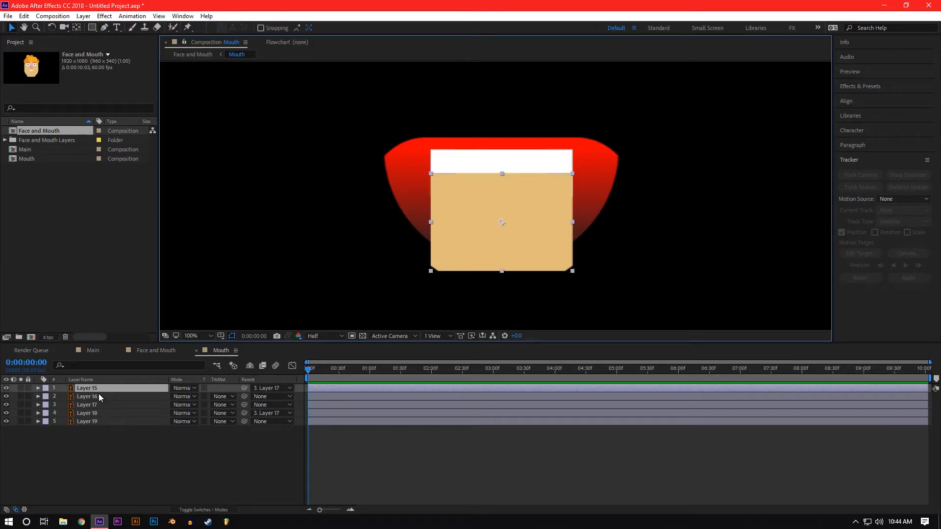
pyautogui.click(95, 407)
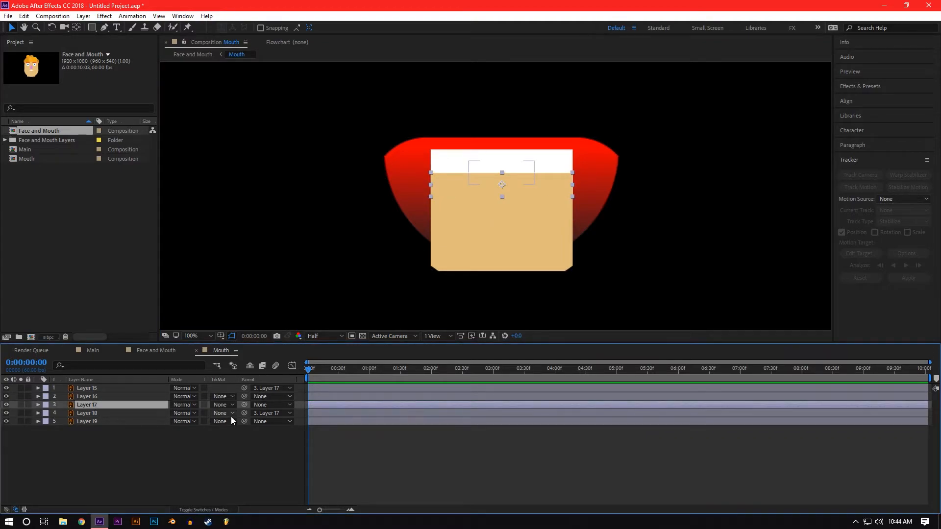
pyautogui.press('p')
pyautogui.moveTo(193, 413)
pyautogui.mouseDown()
pyautogui.moveTo(181, 413)
pyautogui.moveTo(210, 417)
pyautogui.moveTo(192, 424)
pyautogui.mouseUp()
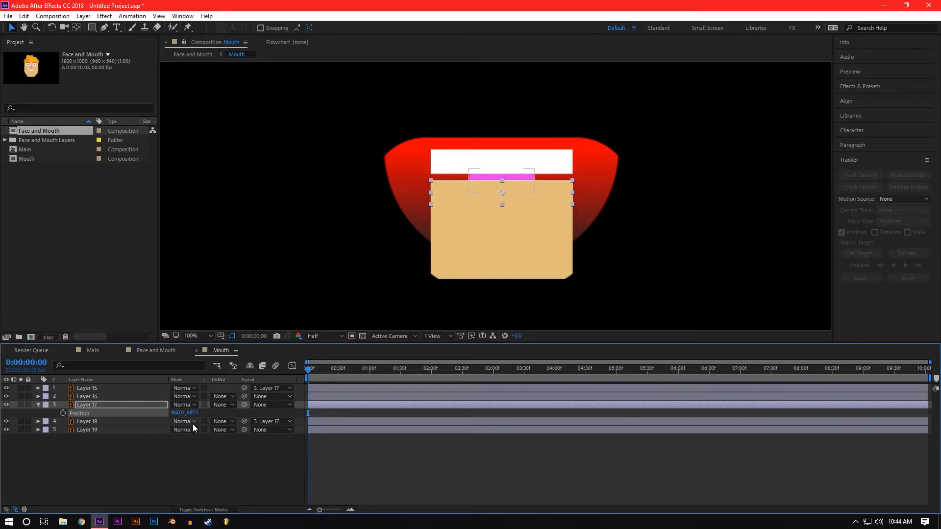
# Step: Lower the skin-colored Layer 15 to position 144.2, 147.9 so it sits just below the bottom teeth
pyautogui.click(90, 387)
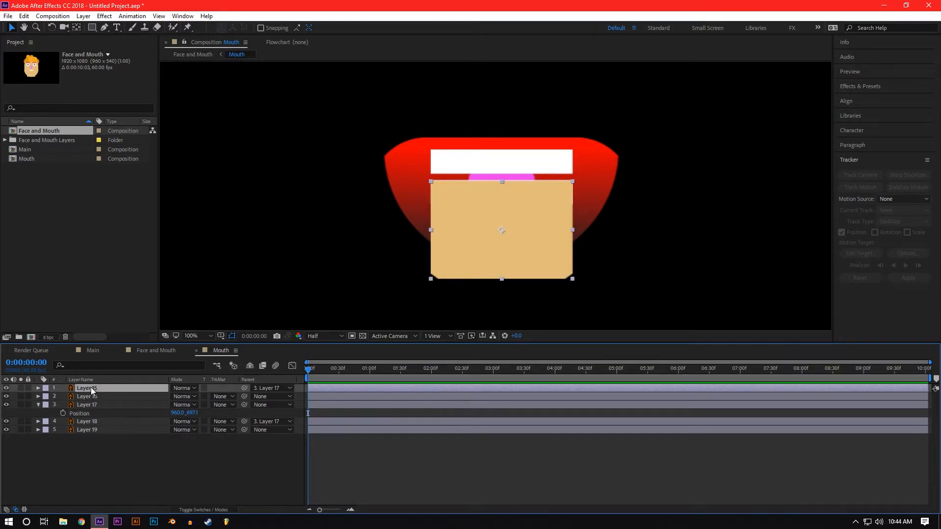
pyautogui.press('p')
pyautogui.moveTo(191, 396); pyautogui.dragTo(206, 404)
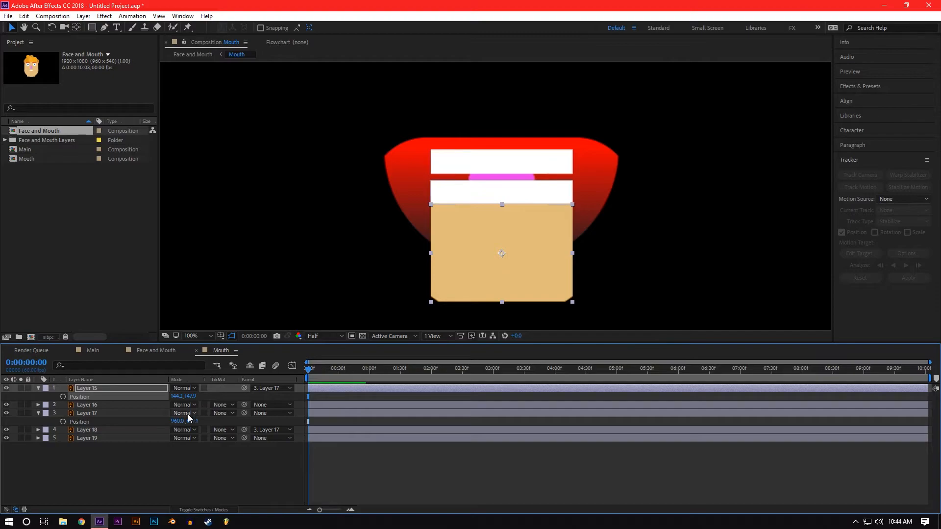
# Step: Raise the bottom teeth on Layer 17 to position 960.0, 681.1 so they meet the top teeth
pyautogui.press('p')
pyautogui.click(91, 405)
pyautogui.moveTo(191, 412); pyautogui.dragTo(168, 427)
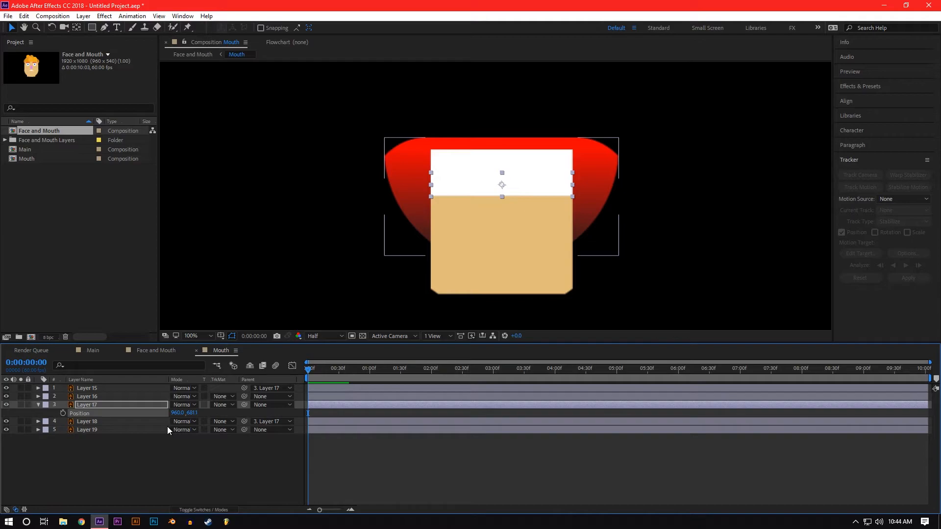
pyautogui.click(336, 451)
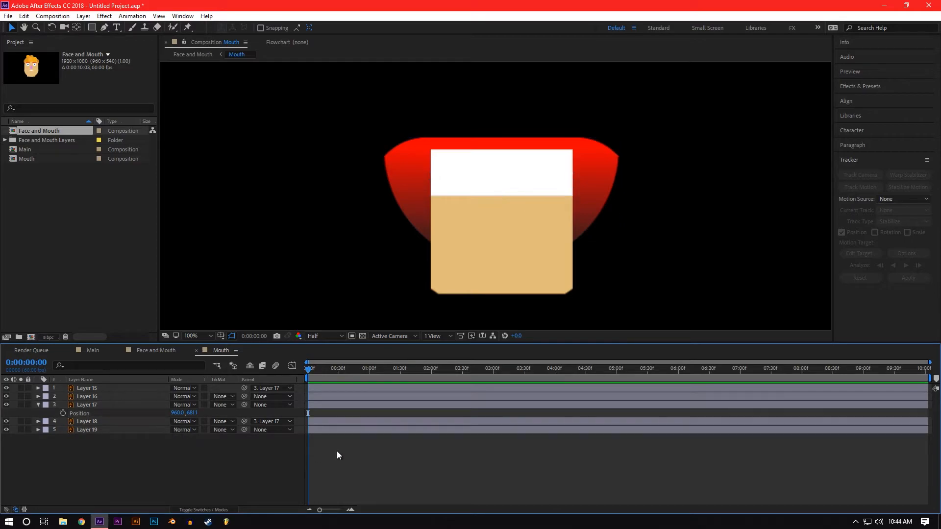
# Step: In the Face and Mouth composition, draw an elliptical mask on the Mouth layer around the mouth and chin
pyautogui.click(157, 350)
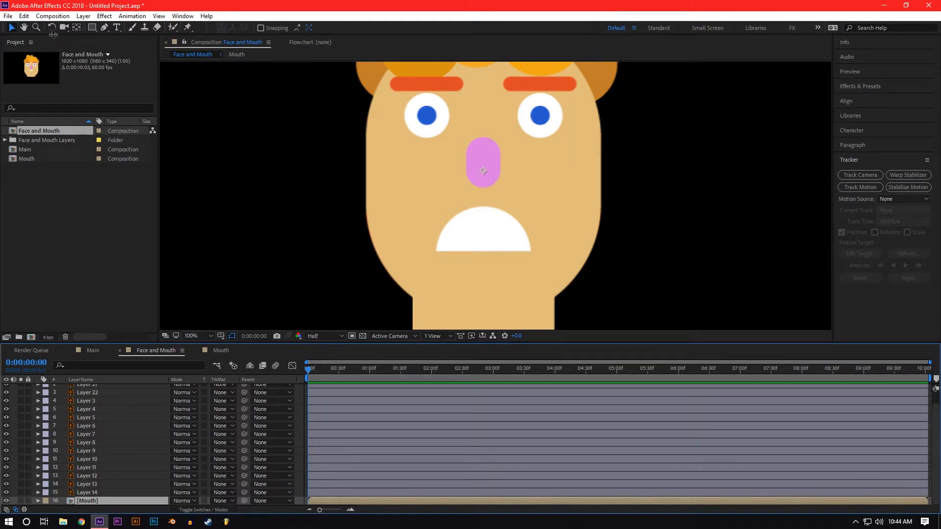
pyautogui.click(91, 28)
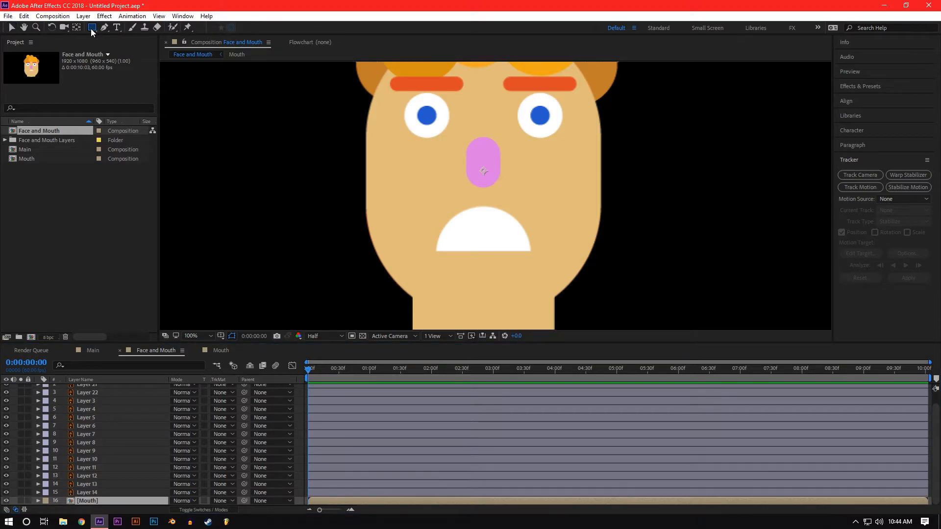
pyautogui.press('q')
pyautogui.press('q')
pyautogui.moveTo(364, 131); pyautogui.dragTo(562, 319)
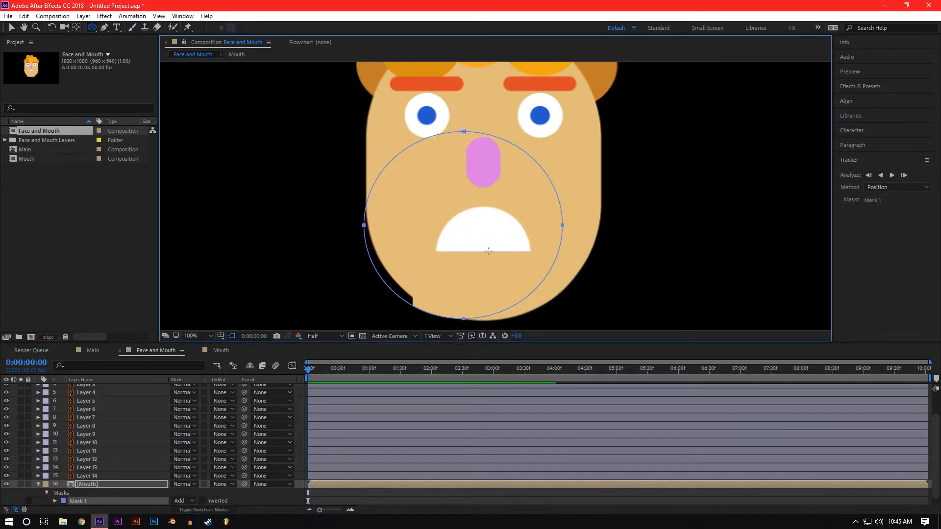
pyautogui.press('v')
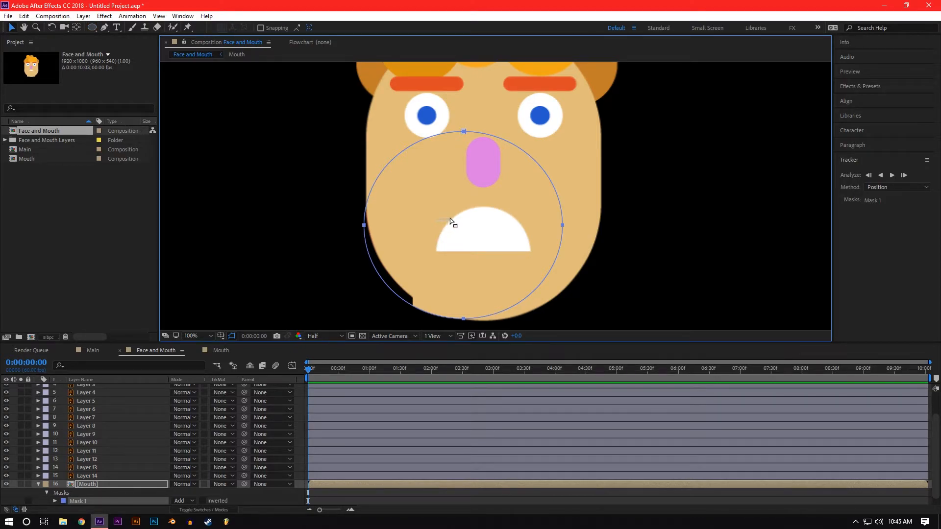
pyautogui.click(450, 218)
# Step: Select the Mouth layer's Mask 1 path and shift the ellipse sideways so it is centered on the face
pyautogui.scroll(-1, 84, 498)
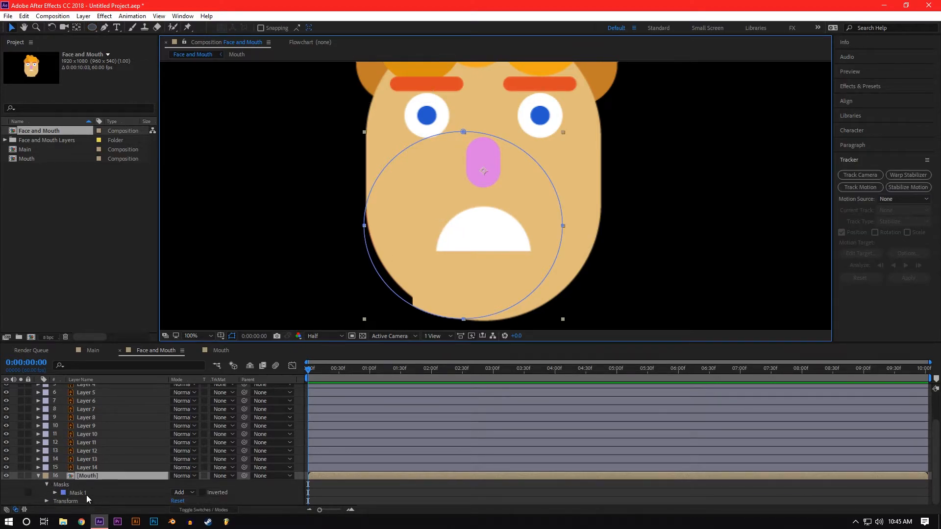
pyautogui.click(86, 495)
pyautogui.click(56, 492)
pyautogui.click(91, 501)
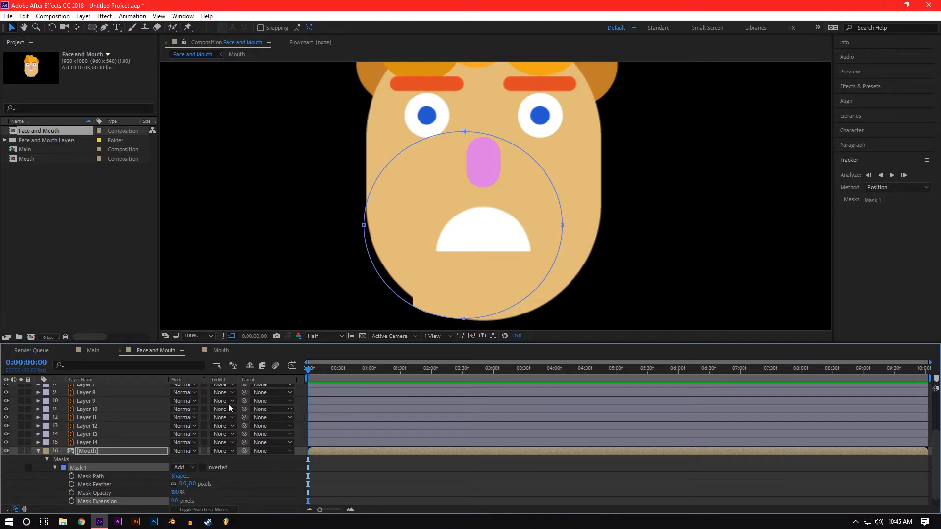
pyautogui.click(98, 476)
pyautogui.moveTo(563, 226); pyautogui.dragTo(584, 228)
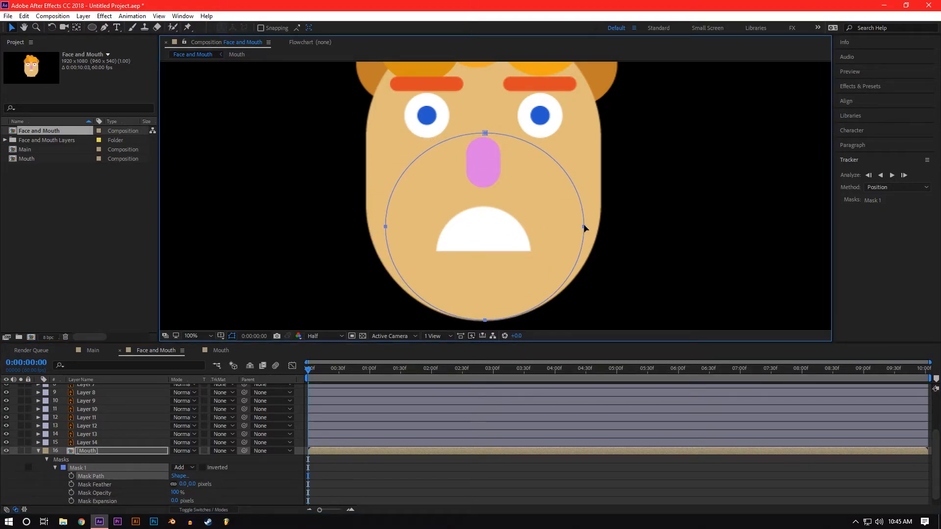
# Step: Widen Mask 1 by pulling both side points outward to the edges of the face
pyautogui.click(97, 501)
pyautogui.moveTo(584, 227); pyautogui.dragTo(595, 226)
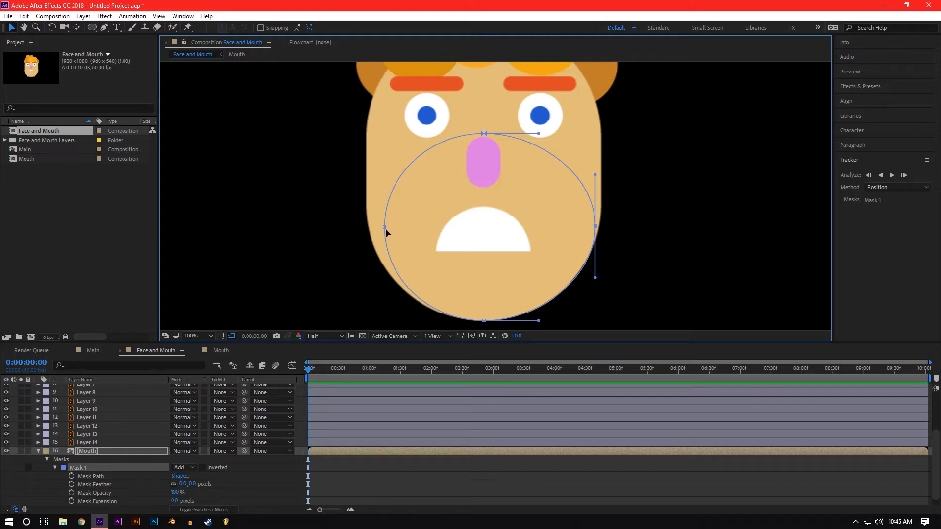
pyautogui.moveTo(385, 227); pyautogui.dragTo(371, 225)
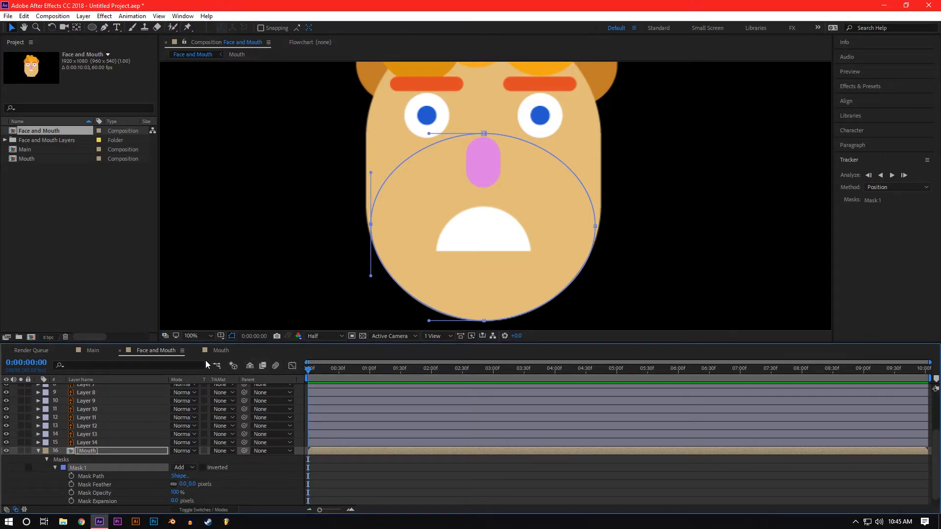
# Step: In the Mouth composition, lower Layer 17 to position 960.0, 754.1 and check the open mouth in Face and Mouth
pyautogui.click(220, 349)
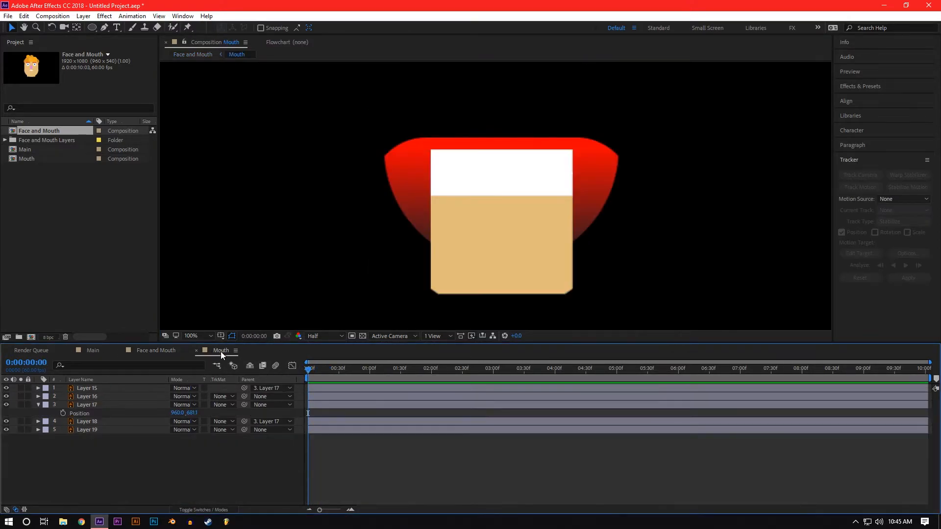
pyautogui.click(95, 404)
pyautogui.moveTo(192, 413); pyautogui.dragTo(228, 413)
pyautogui.click(161, 350)
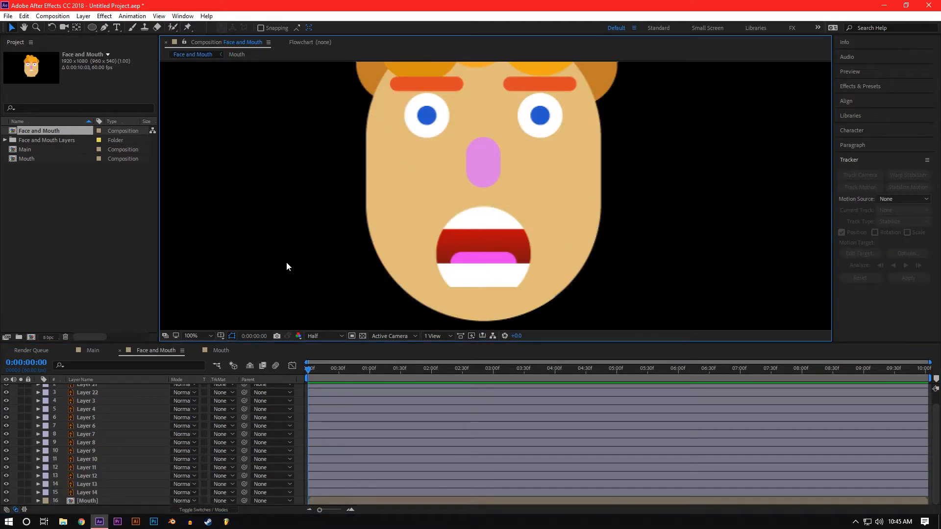
pyautogui.scroll(-1, 286, 262)
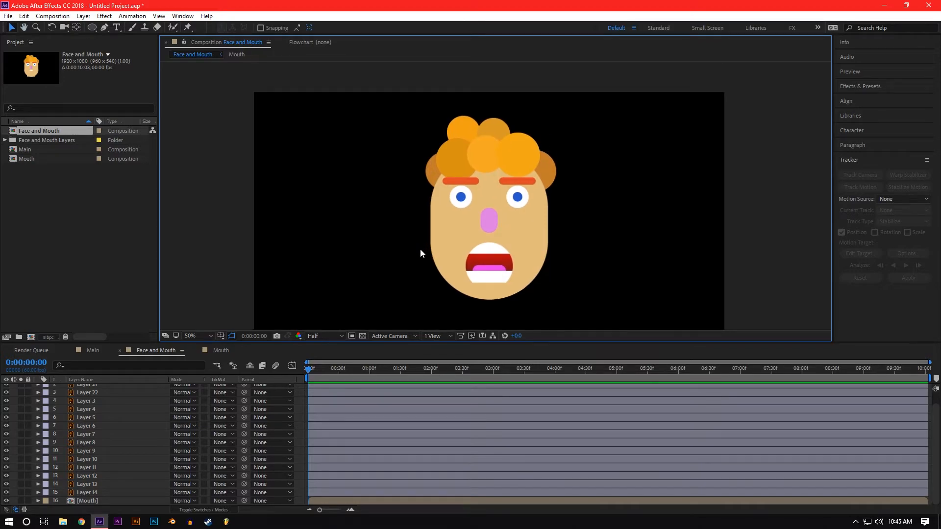
pyautogui.scroll(2, 420, 249)
# Step: Raise Layer 17 in the Mouth composition to position 960.0, 586.1 and check the closed mouth in Face and Mouth
pyautogui.click(215, 351)
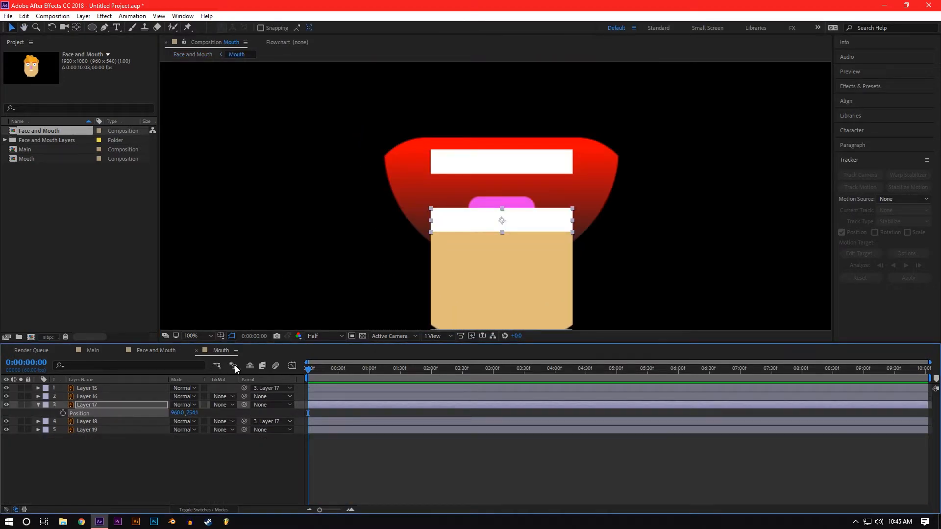
pyautogui.press('p')
pyautogui.moveTo(187, 413); pyautogui.dragTo(123, 402)
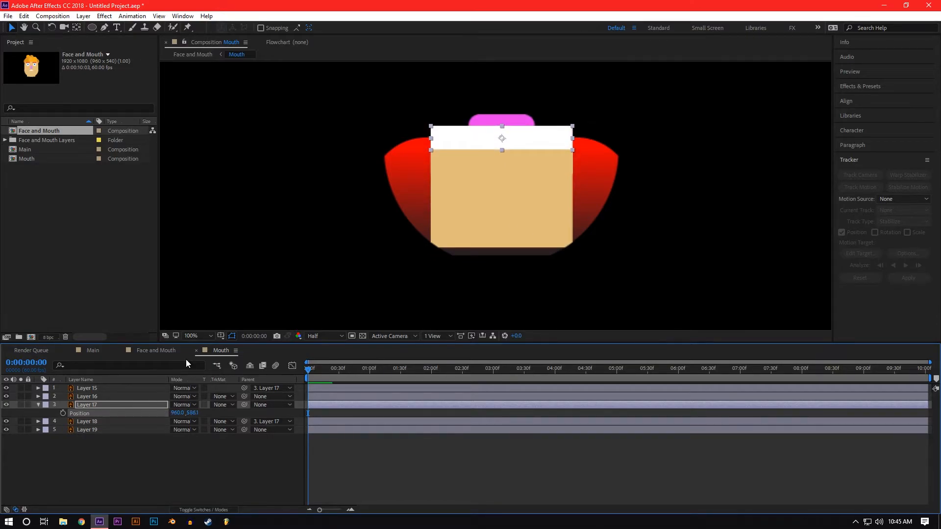
pyautogui.click(155, 355)
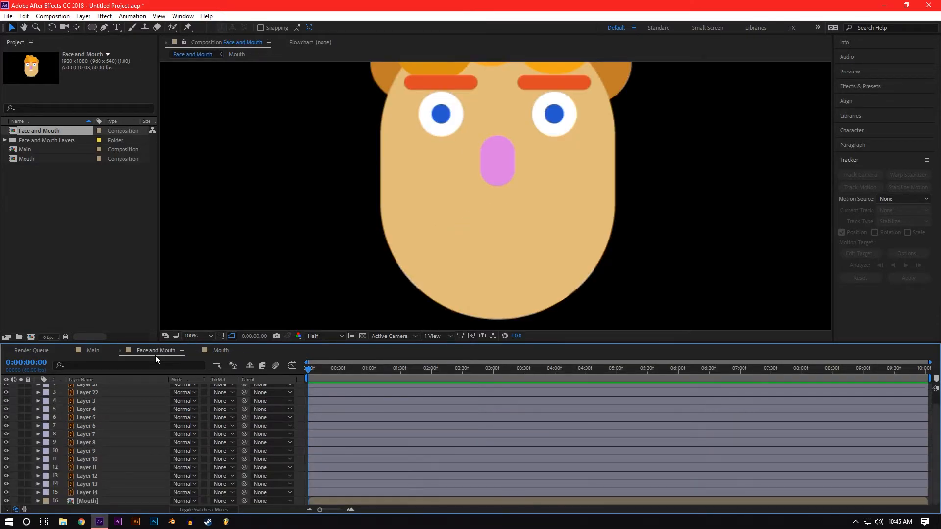
# Step: In the Mouth composition, separate Layer 17's position dimensions and set X and Y Position keyframes at 0:00:00:00
pyautogui.click(216, 352)
pyautogui.rightClick(79, 414)
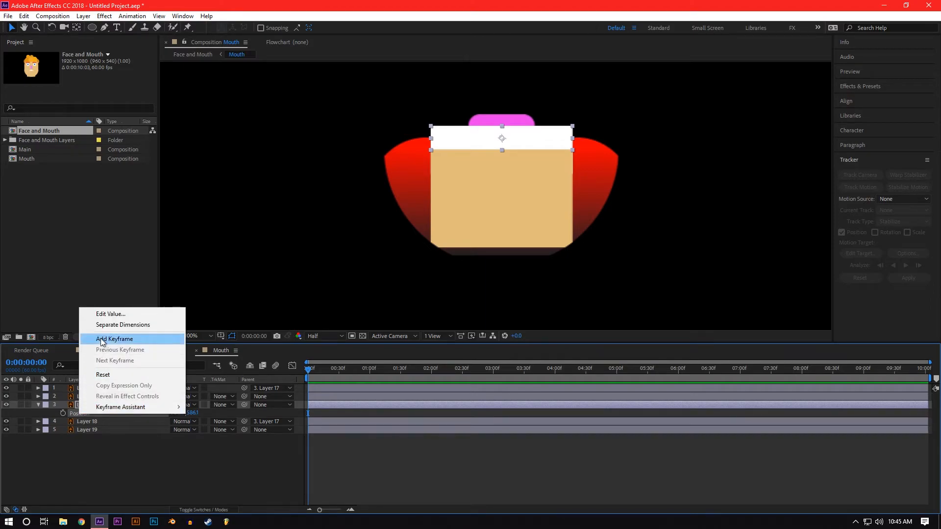
pyautogui.click(108, 325)
pyautogui.click(62, 412)
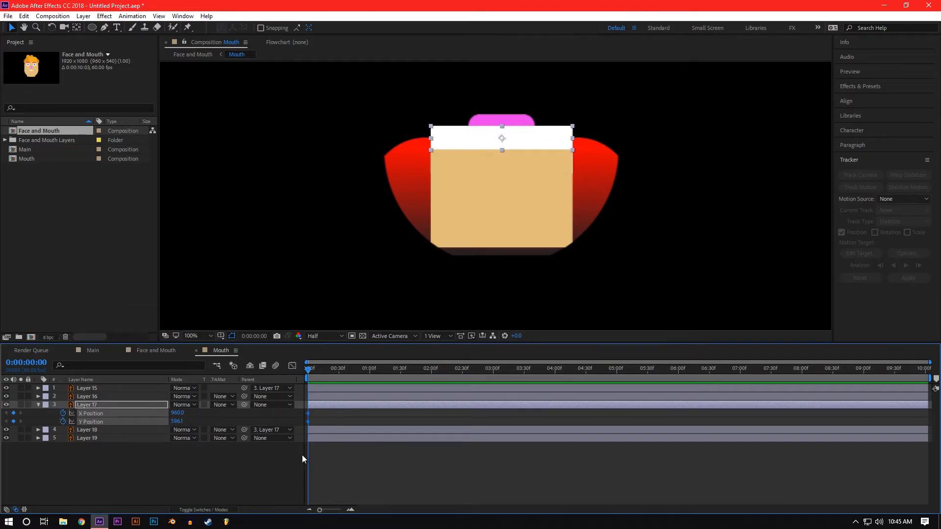
# Step: At 0:00:00:50, set Layer 17's Y Position to 739.1 and check the open mouth in Face and Mouth
pyautogui.click(322, 458)
pyautogui.press('space')
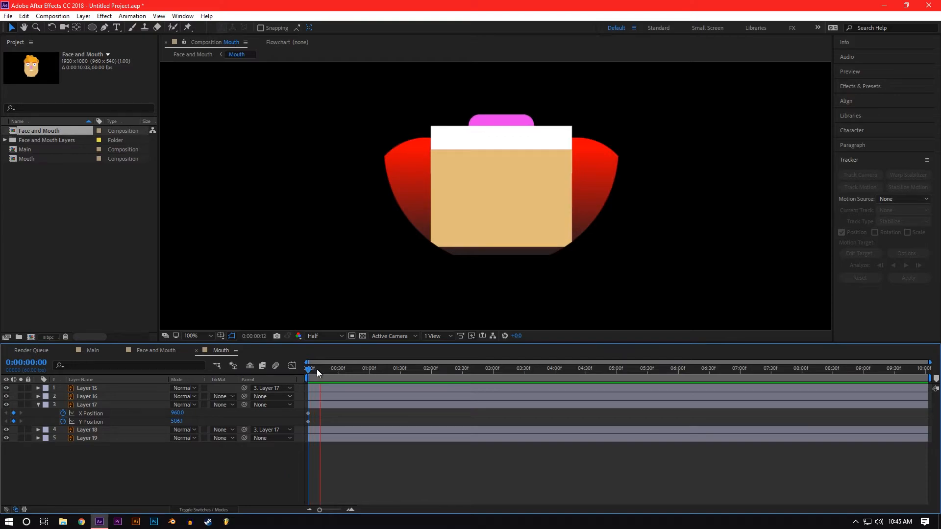
pyautogui.press('space')
pyautogui.moveTo(336, 371); pyautogui.dragTo(360, 369)
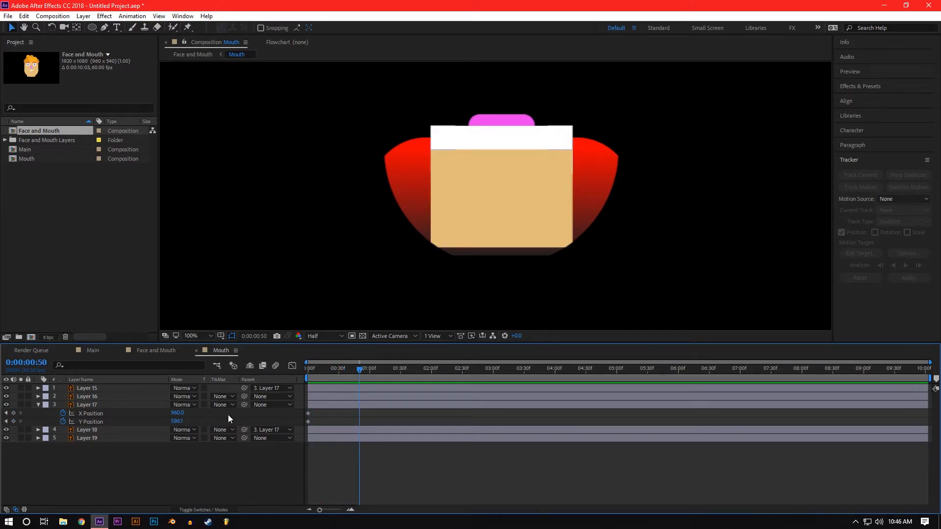
pyautogui.moveTo(178, 424); pyautogui.dragTo(197, 362)
pyautogui.click(158, 351)
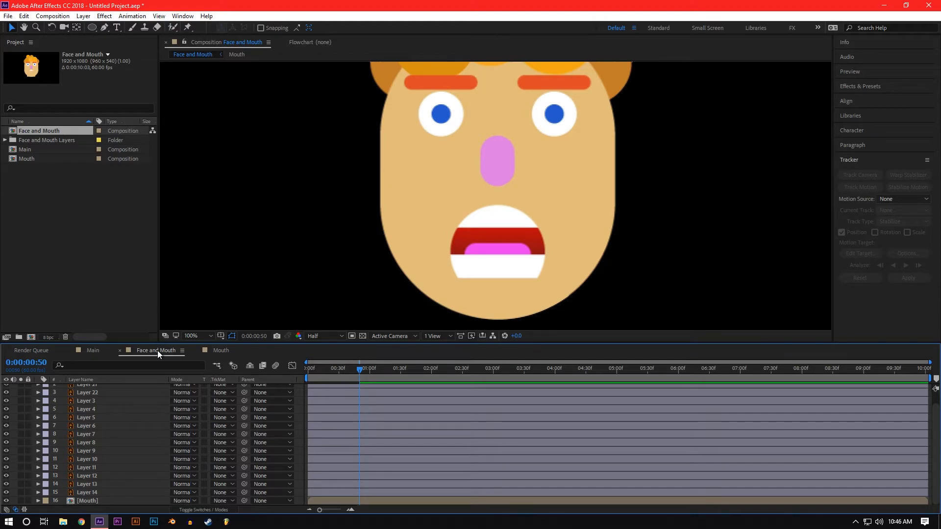
pyautogui.click(221, 350)
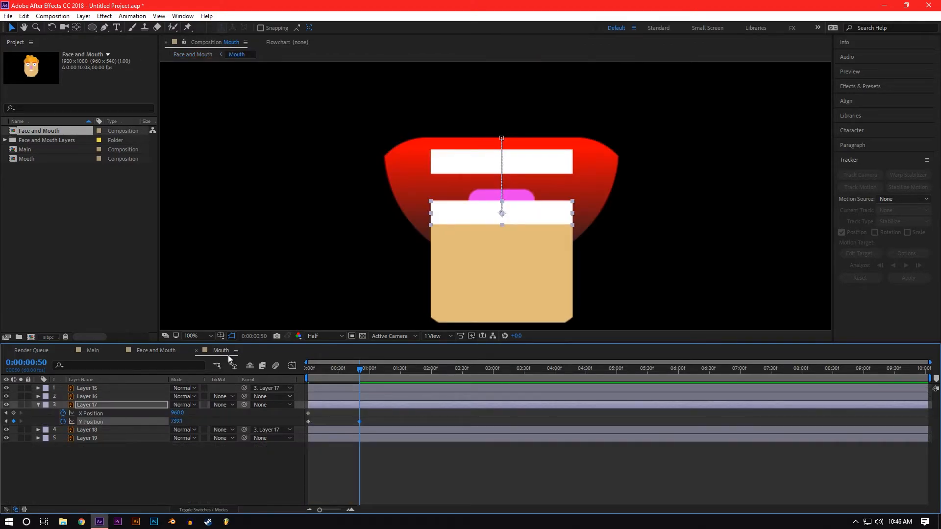
# Step: In the Graph Editor, apply Easy Ease to both Layer 17 Y Position keyframes and lengthen their handles into a steep S-curve
pyautogui.click(292, 366)
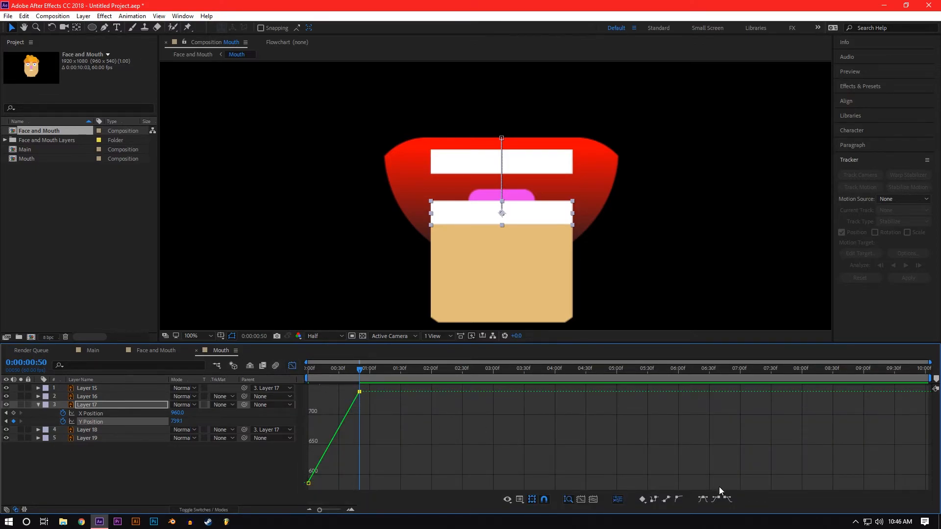
pyautogui.click(702, 497)
pyautogui.keyDown('shift'); pyautogui.click(308, 483); pyautogui.keyUp('shift')
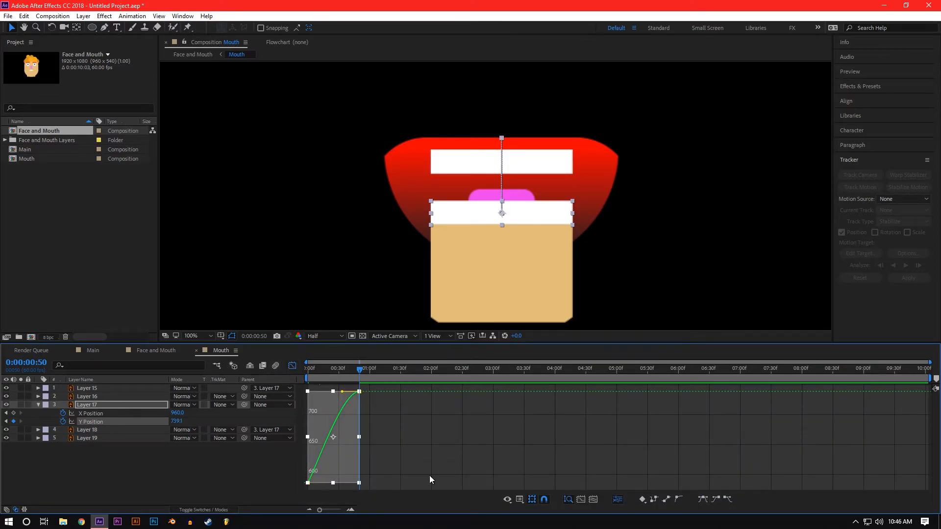
pyautogui.click(308, 483)
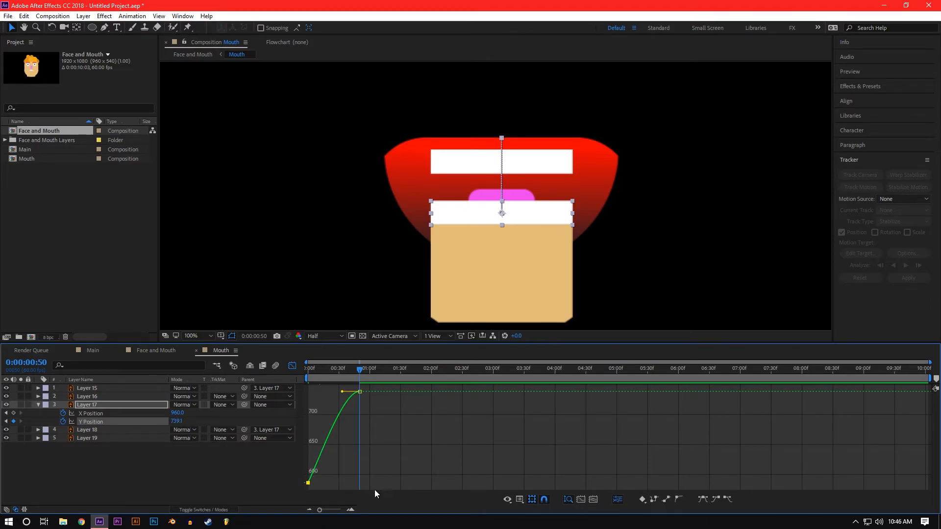
pyautogui.click(698, 498)
pyautogui.moveTo(326, 482); pyautogui.dragTo(350, 482)
pyautogui.moveTo(345, 390); pyautogui.dragTo(320, 394)
# Step: Preview the mouth-opening animation from the start in the Mouth composition and on the full face
pyautogui.click(302, 368)
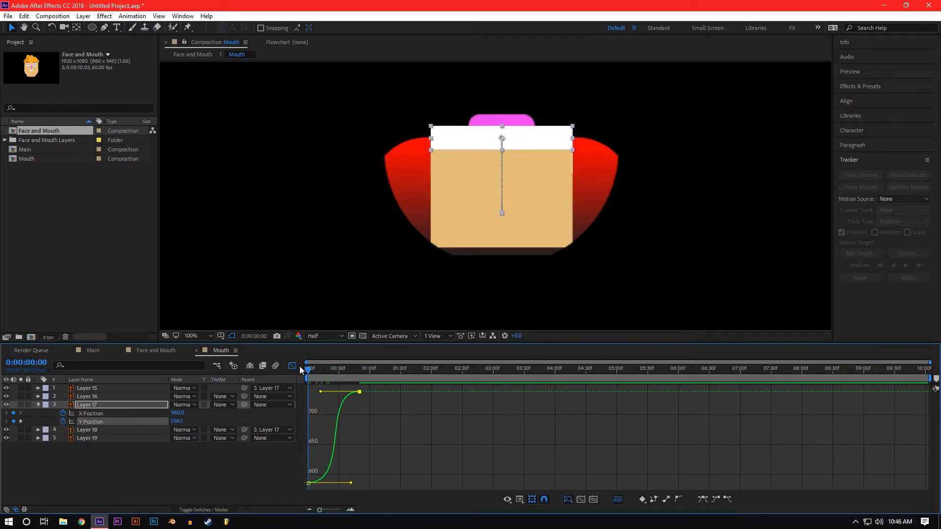
pyautogui.press('space')
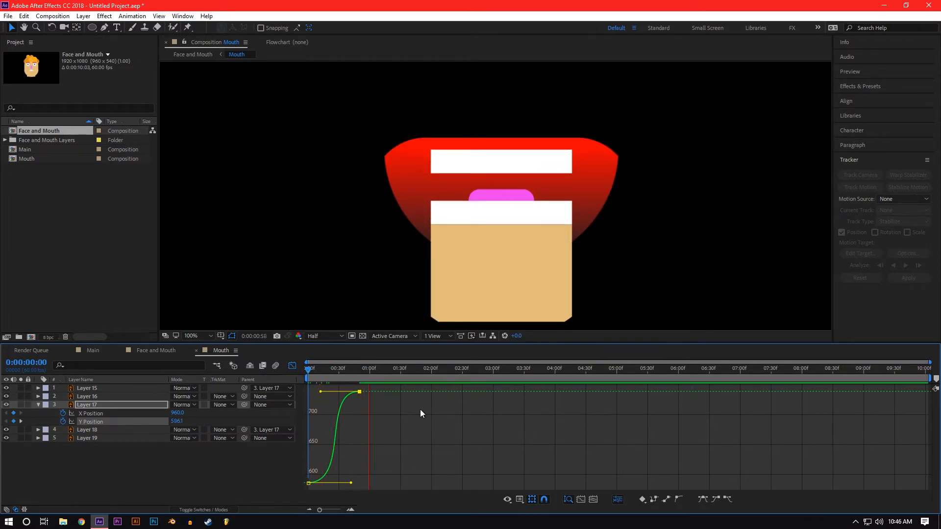
pyautogui.click(157, 350)
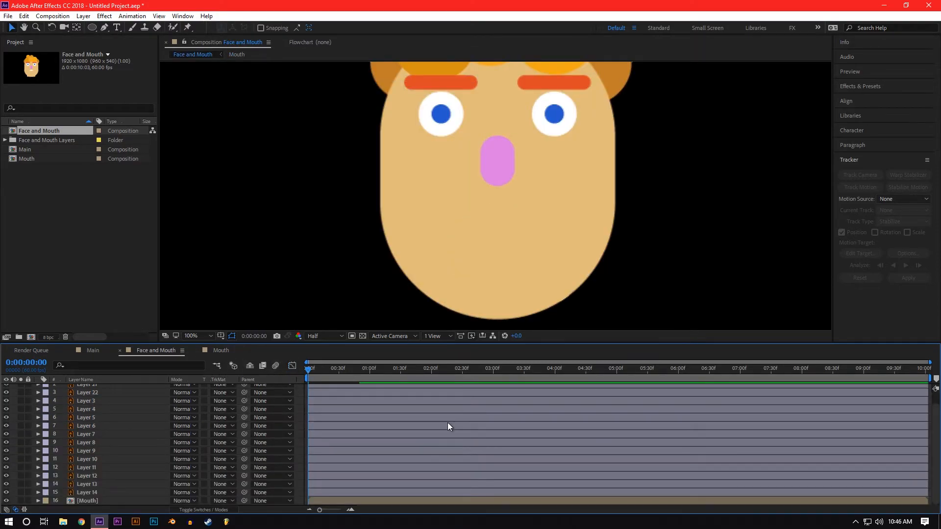
pyautogui.press('space')
# Step: Separate the Layer 8 pupil's position dimensions, keyframe them at 0:00:00:34, and move the pupil up-left to 830.4, 411.0 at 0:00:01:13
pyautogui.moveTo(321, 371); pyautogui.dragTo(343, 377)
pyautogui.click(442, 116)
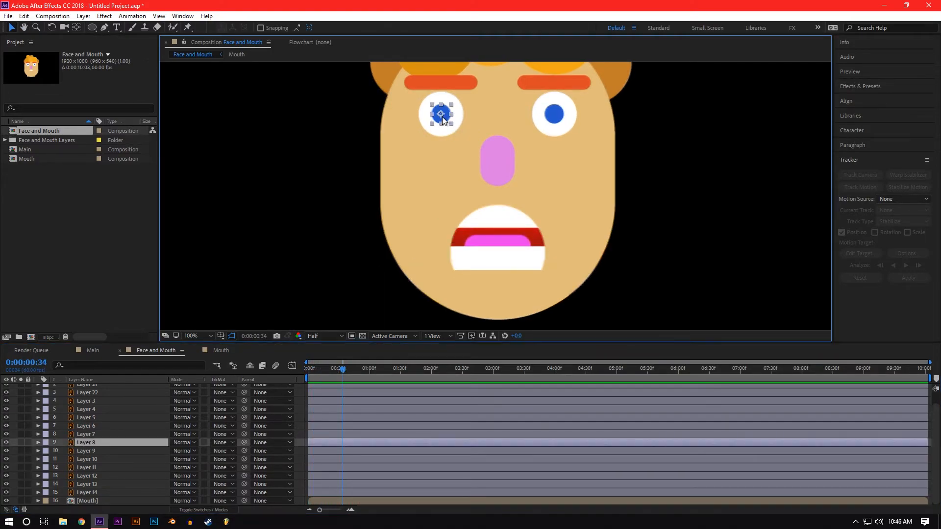
pyautogui.press('p')
pyautogui.rightClick(90, 451)
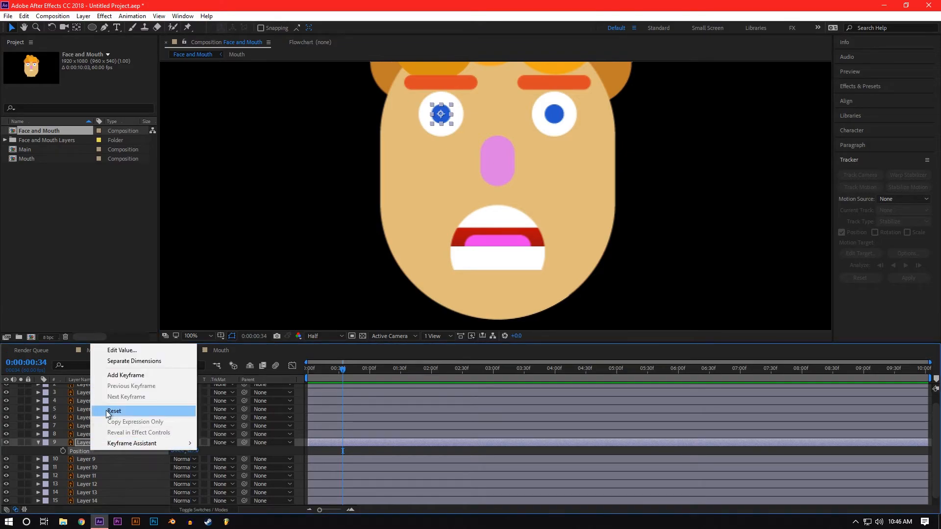
pyautogui.click(122, 361)
pyautogui.click(63, 459)
pyautogui.moveTo(341, 373); pyautogui.dragTo(382, 371)
pyautogui.moveTo(445, 114); pyautogui.dragTo(438, 106)
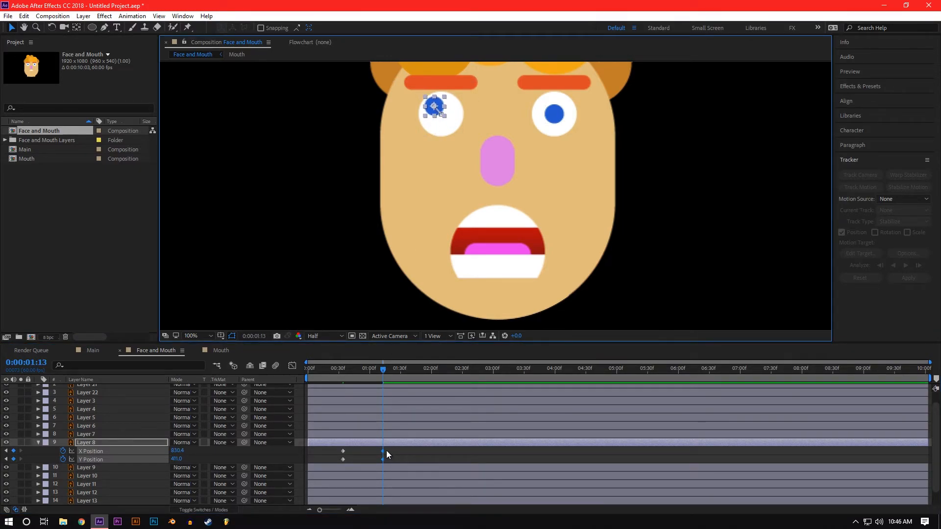
# Step: In the Graph Editor, apply Easy Ease to all of Layer 8's position keyframes and lengthen their handles
pyautogui.click(292, 366)
pyautogui.click(446, 454)
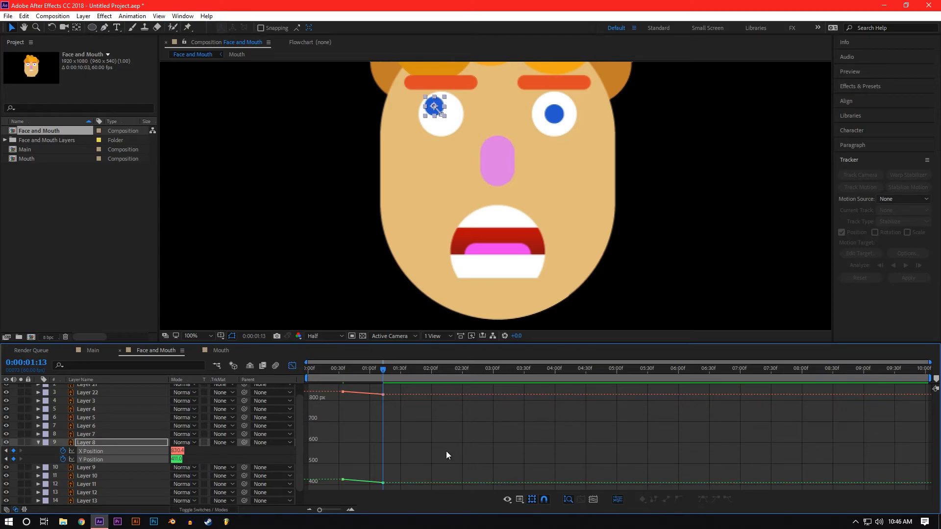
pyautogui.moveTo(331, 385); pyautogui.dragTo(412, 488)
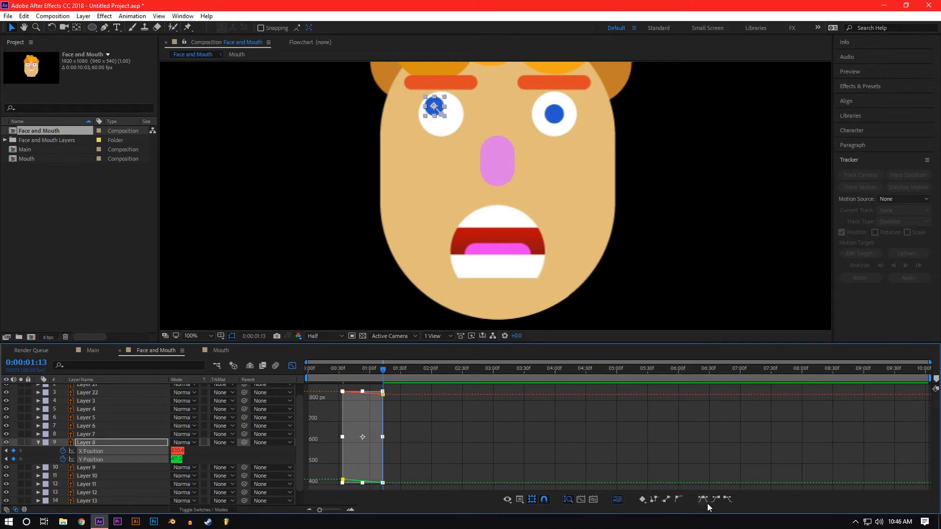
pyautogui.click(702, 502)
pyautogui.moveTo(369, 395)
pyautogui.mouseDown()
pyautogui.moveTo(354, 395)
pyautogui.moveTo(373, 392)
pyautogui.mouseUp()
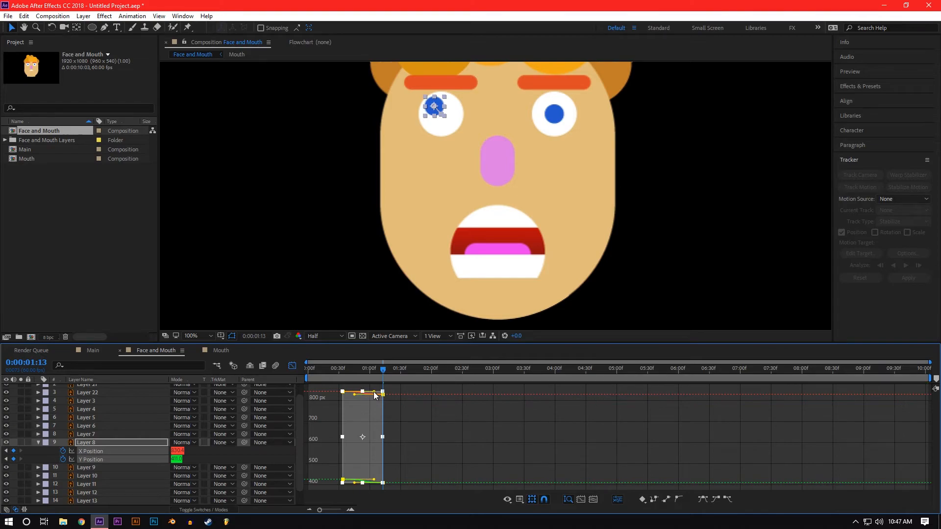
# Step: Preview the Layer 8 pupil animation, return to 0:00:00:34, and parent the Layer 7 pupil to Layer 8
pyautogui.press('space')
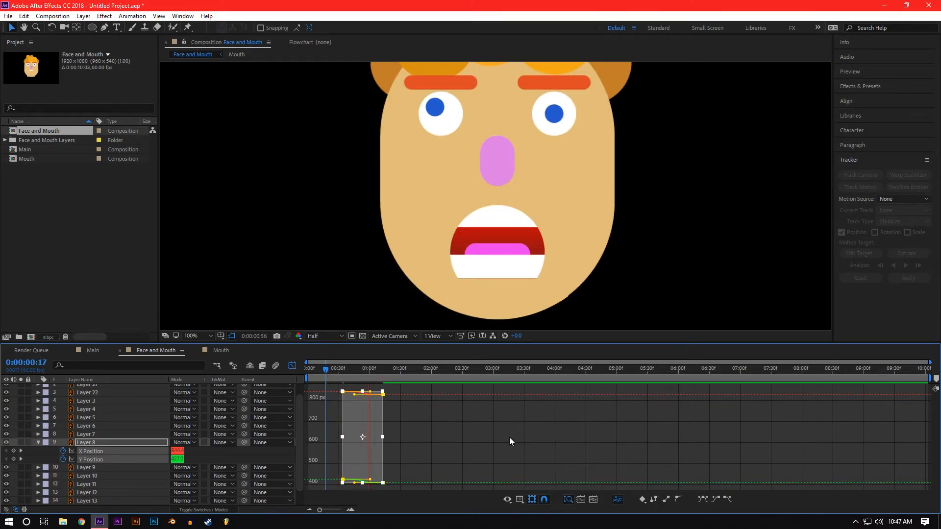
pyautogui.click(552, 122)
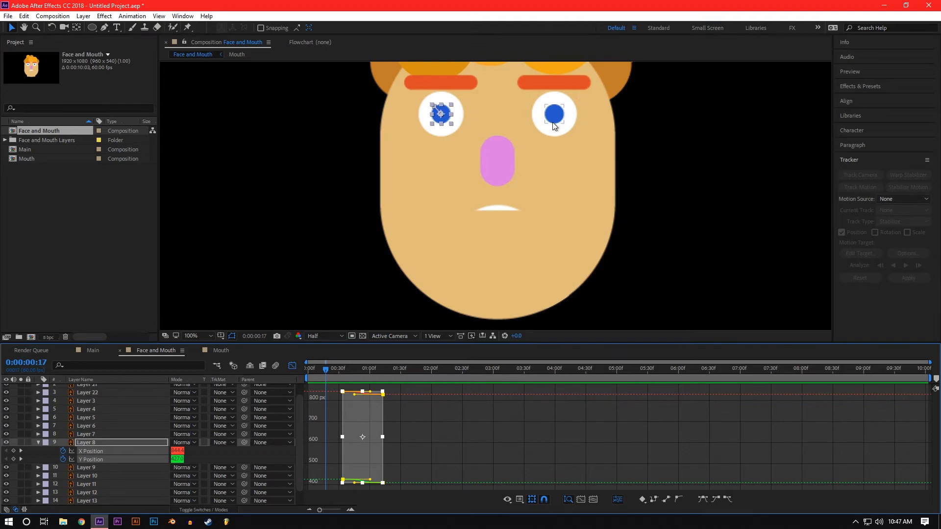
pyautogui.click(440, 116)
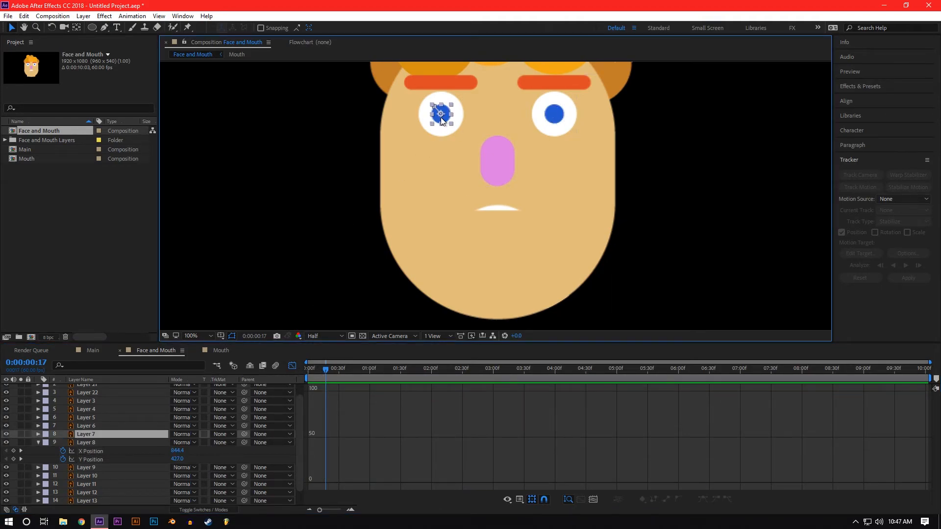
pyautogui.click(292, 365)
pyautogui.moveTo(325, 373); pyautogui.dragTo(342, 375)
pyautogui.moveTo(334, 449); pyautogui.dragTo(386, 460)
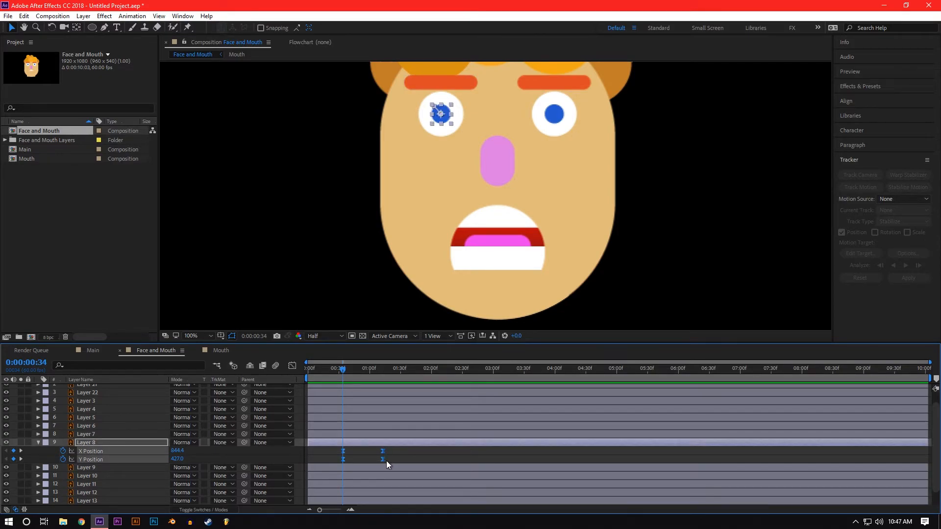
pyautogui.click(334, 453)
pyautogui.click(554, 115)
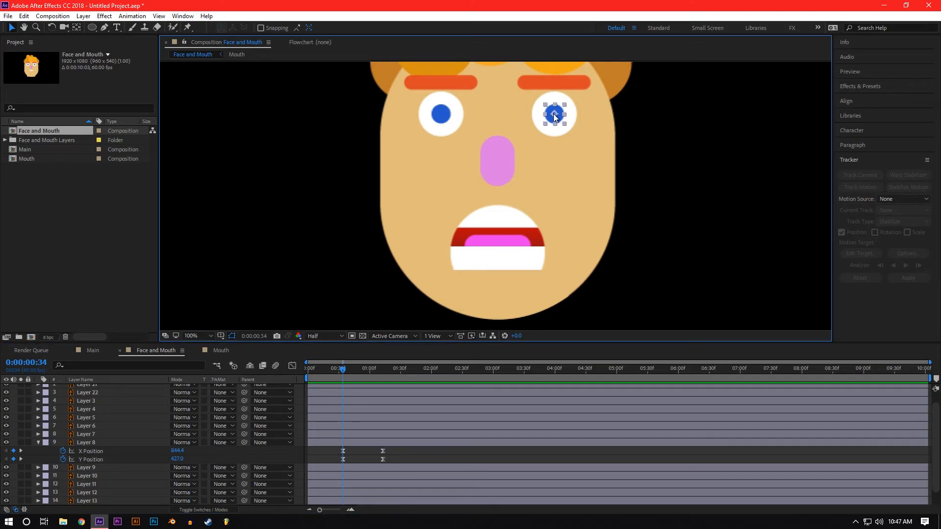
pyautogui.moveTo(226, 439); pyautogui.dragTo(132, 444)
# Step: Preview both pupils moving together and scrub the playhead forward to about 0:00:00:54
pyautogui.press('space')
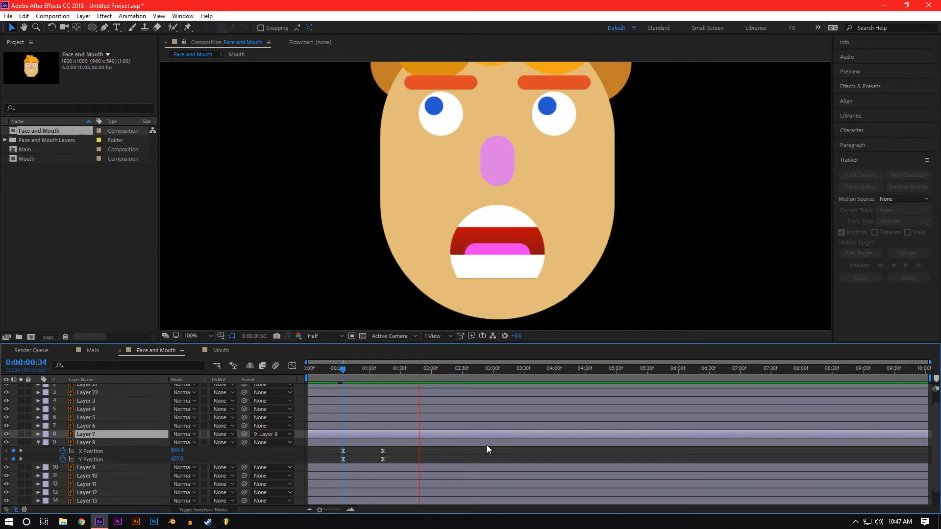
pyautogui.press('space')
pyautogui.moveTo(342, 374); pyautogui.dragTo(363, 381)
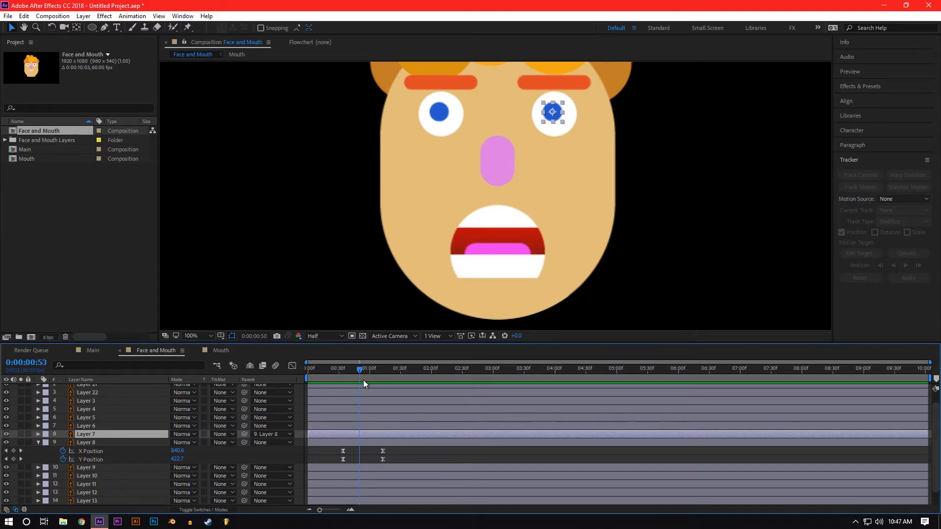
# Step: Enable snapping and use the Pan Behind tool to move Layer 3's anchor point to the centre of the nose
pyautogui.click(499, 158)
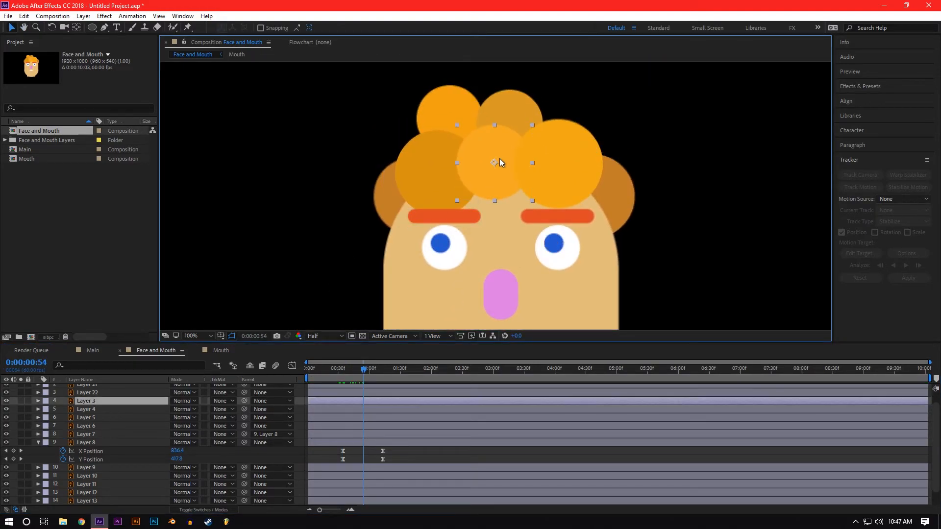
pyautogui.scroll(-2, 310, 269)
pyautogui.moveTo(272, 244); pyautogui.dragTo(263, 218)
pyautogui.click(77, 30)
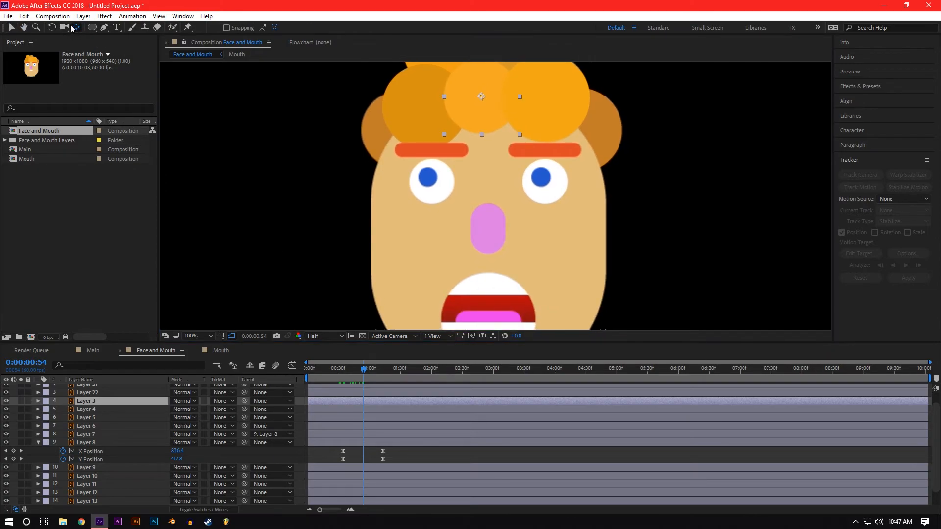
pyautogui.moveTo(375, 261); pyautogui.dragTo(368, 249)
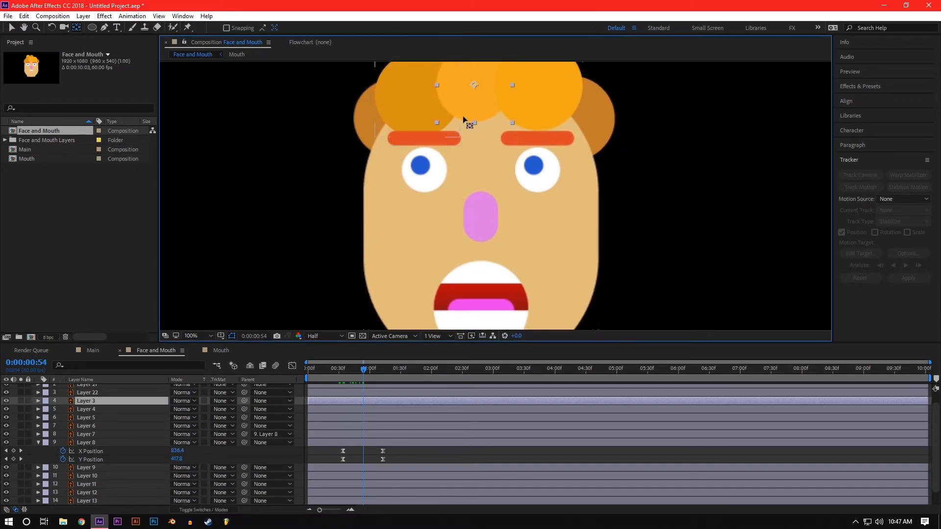
pyautogui.moveTo(475, 97); pyautogui.dragTo(480, 190)
pyautogui.moveTo(484, 234)
pyautogui.mouseDown()
pyautogui.moveTo(478, 260)
pyautogui.moveTo(480, 240)
pyautogui.mouseUp()
pyautogui.click(226, 28)
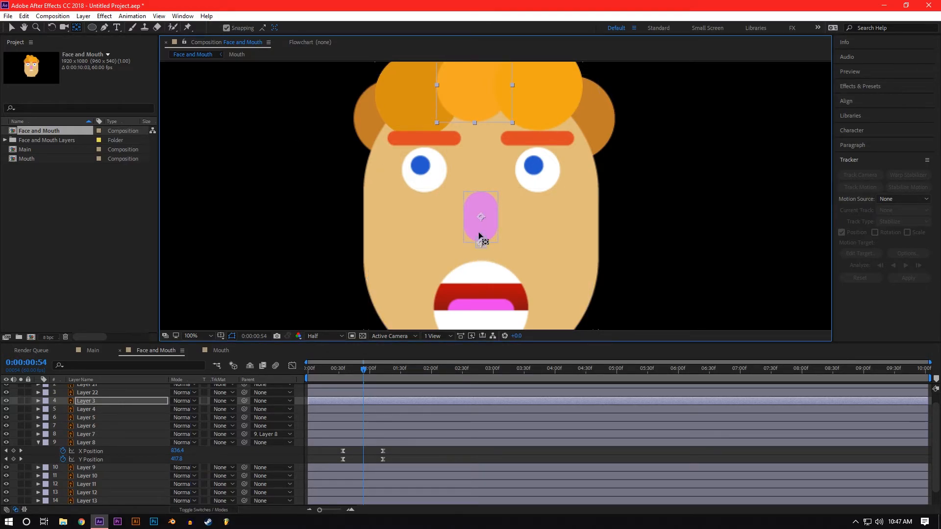
# Step: Move the anchor points of hair circles Layer 5, Layer 14 and Layer 22 to the centre of the nose
pyautogui.click(397, 98)
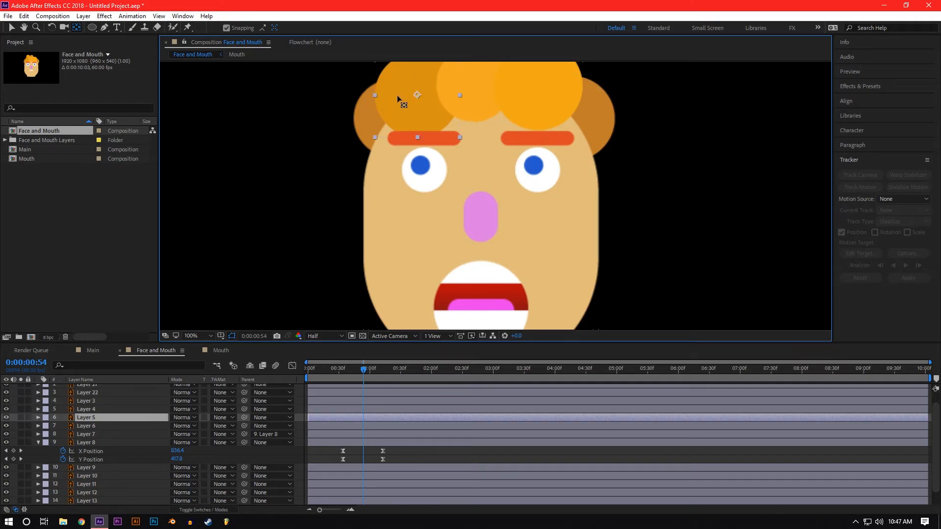
pyautogui.moveTo(417, 94); pyautogui.dragTo(481, 218)
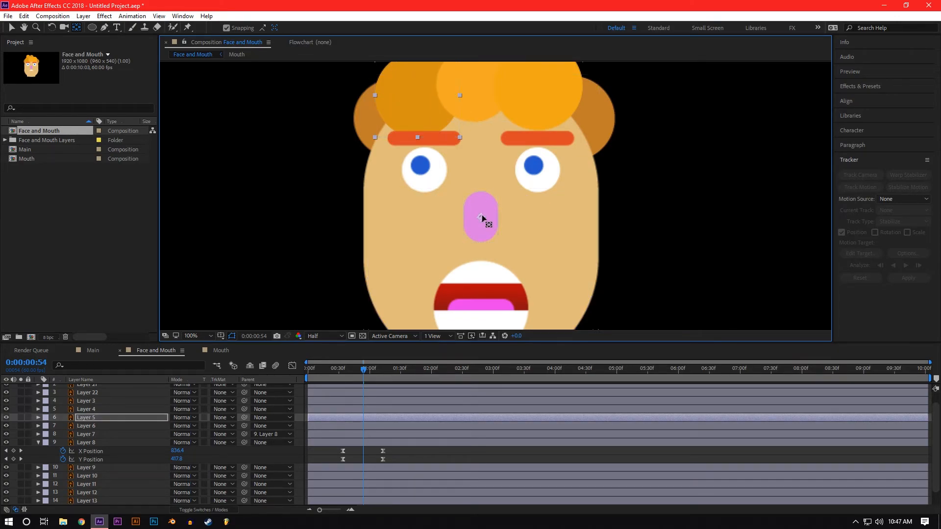
pyautogui.click(358, 122)
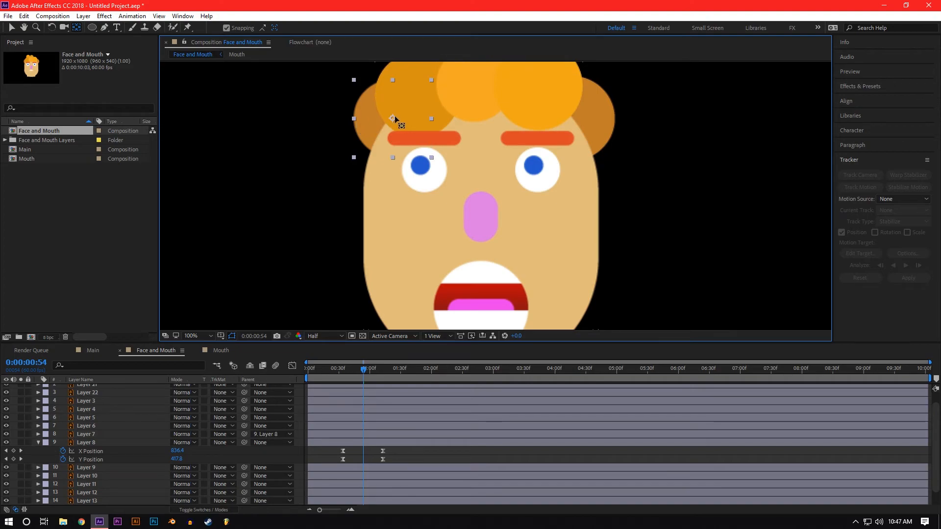
pyautogui.moveTo(393, 119); pyautogui.dragTo(483, 219)
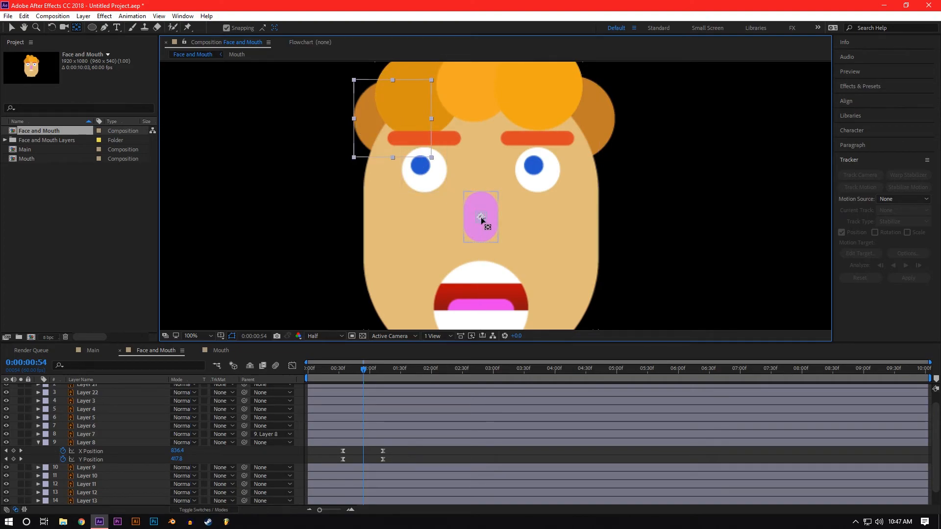
pyautogui.click(539, 91)
pyautogui.moveTo(539, 86); pyautogui.dragTo(481, 217)
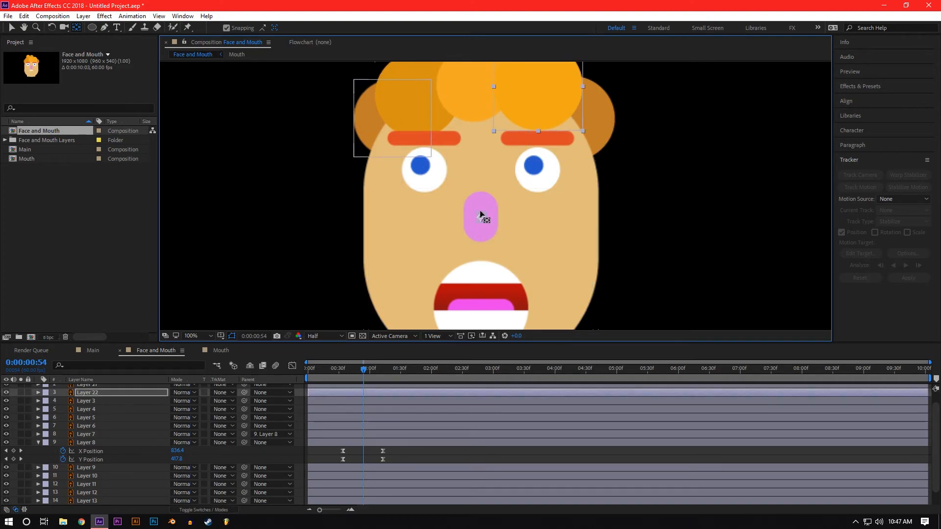
# Step: Snap the anchor points of the remaining hair circles, Layer 13, Layer 6 and Layer 4, to the nose centre
pyautogui.click(604, 125)
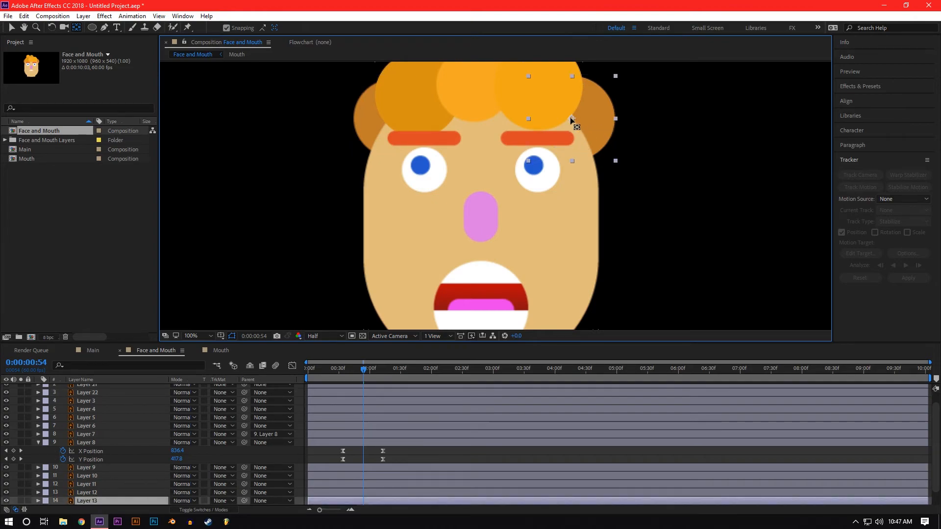
pyautogui.press('.')
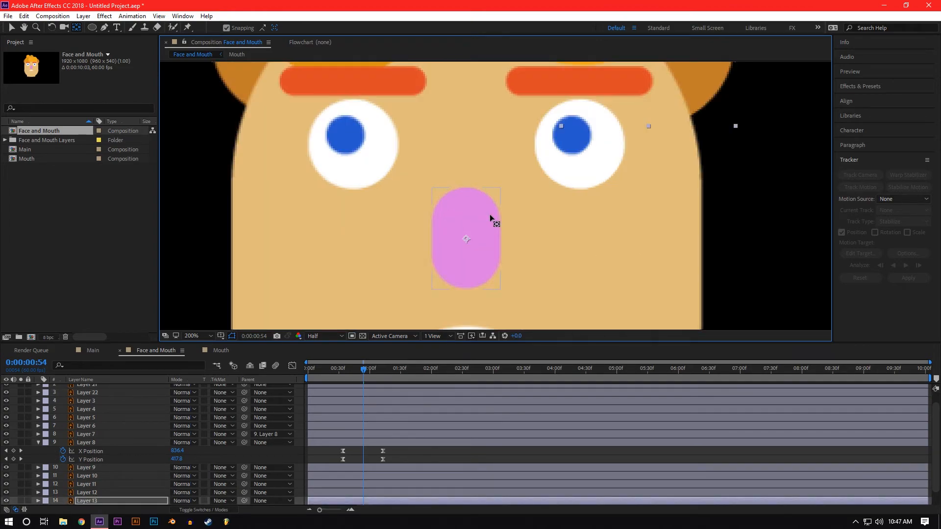
pyautogui.scroll(-1, 490, 214)
pyautogui.moveTo(477, 145); pyautogui.dragTo(462, 189)
pyautogui.click(452, 117)
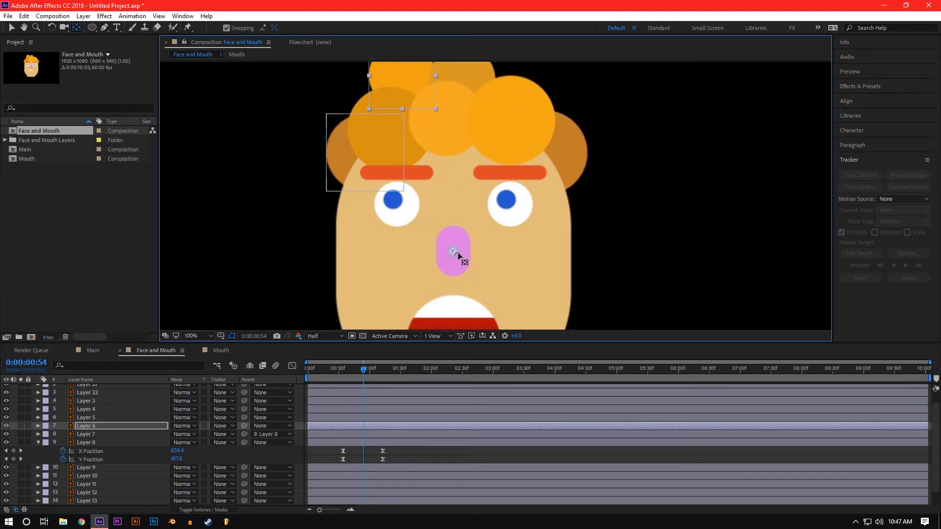
pyautogui.click(456, 70)
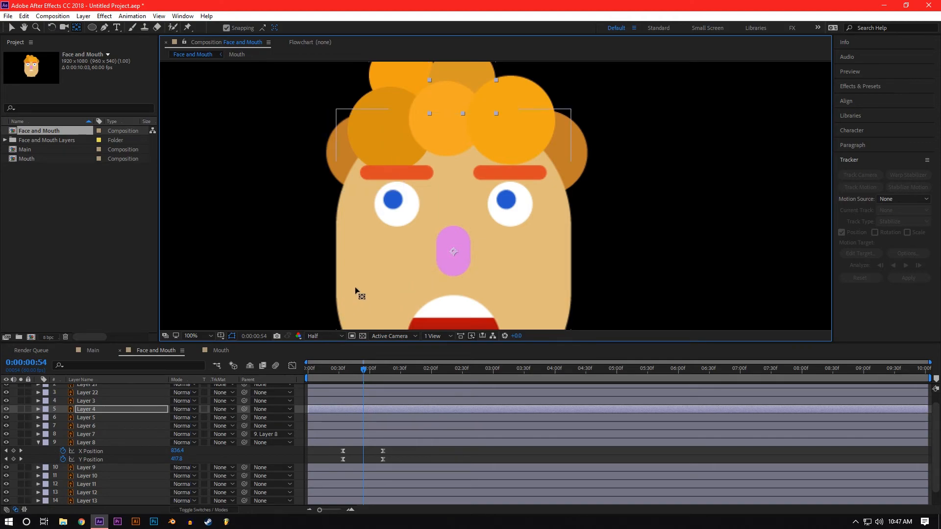
# Step: Select all seven hair circle layers and add a Rotation keyframe to them at 0:00:00:54
pyautogui.press('v')
pyautogui.click(336, 149)
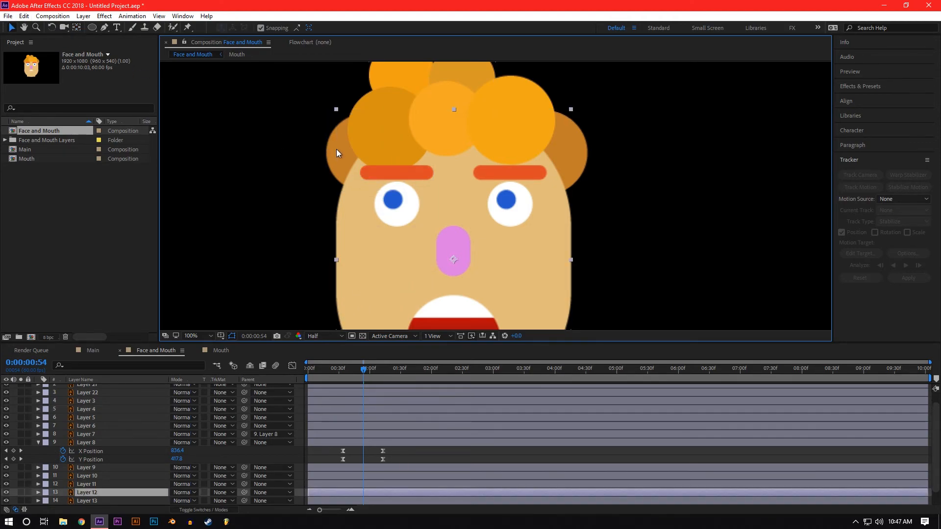
pyautogui.keyDown('shift'); pyautogui.click(381, 104); pyautogui.keyUp('shift')
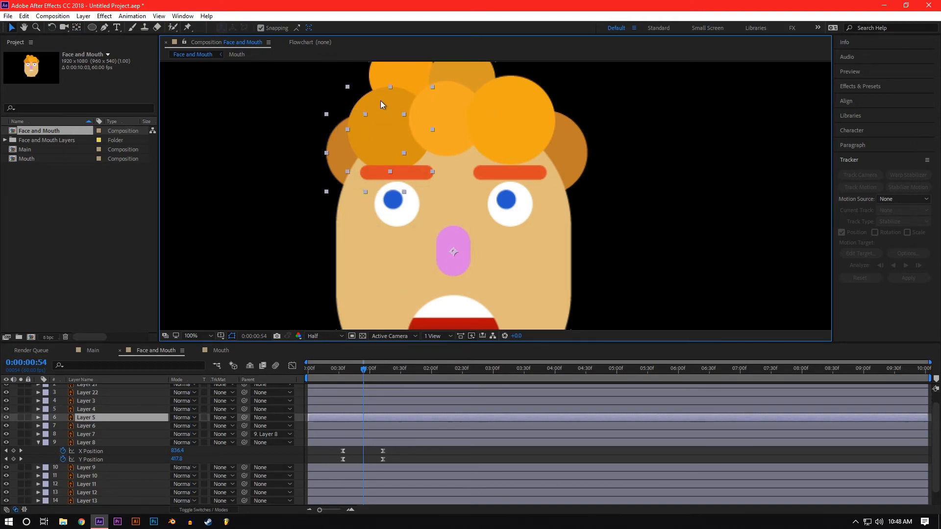
pyautogui.keyDown('shift'); pyautogui.click(389, 72); pyautogui.keyUp('shift')
pyautogui.keyDown('shift'); pyautogui.click(479, 68); pyautogui.keyUp('shift')
pyautogui.keyDown('shift'); pyautogui.click(462, 137); pyautogui.keyUp('shift')
pyautogui.keyDown('shift'); pyautogui.click(520, 135); pyautogui.keyUp('shift')
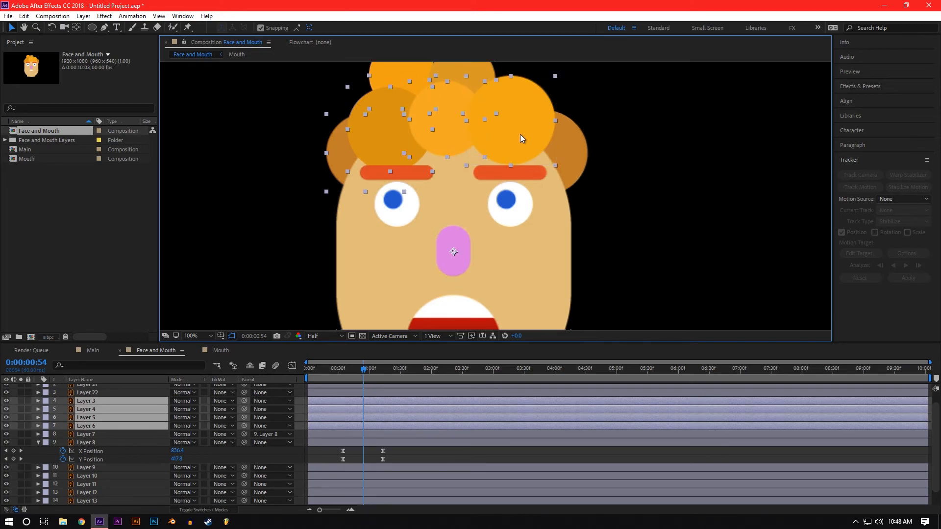
pyautogui.keyDown('shift'); pyautogui.click(575, 142); pyautogui.keyUp('shift')
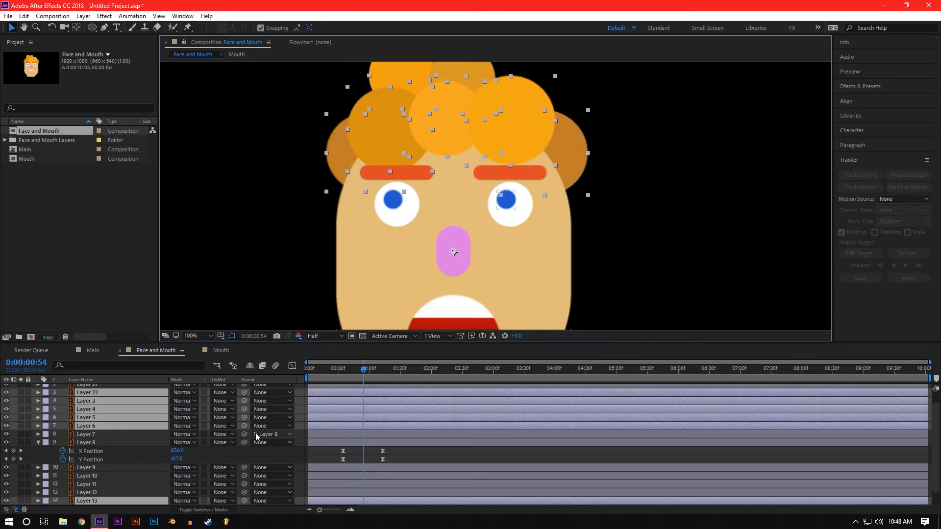
pyautogui.press('r')
pyautogui.scroll(-3, 255, 433)
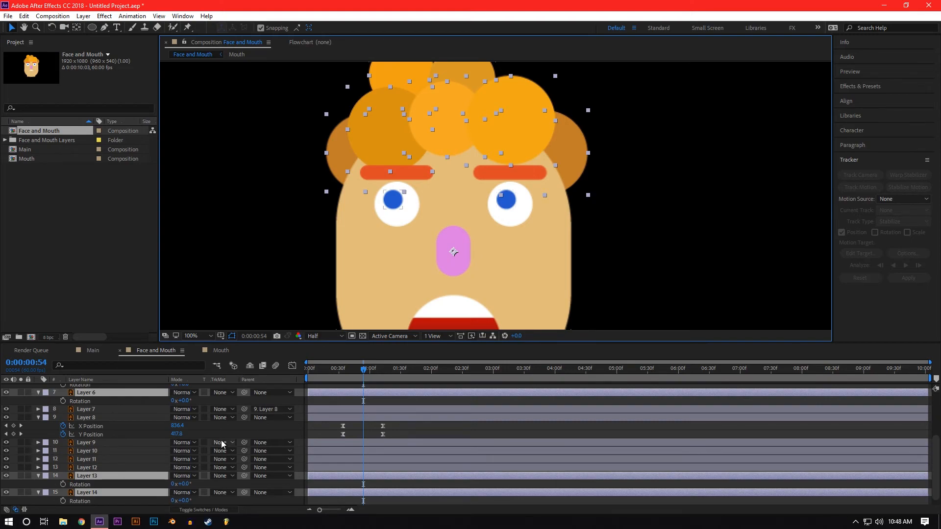
pyautogui.click(64, 485)
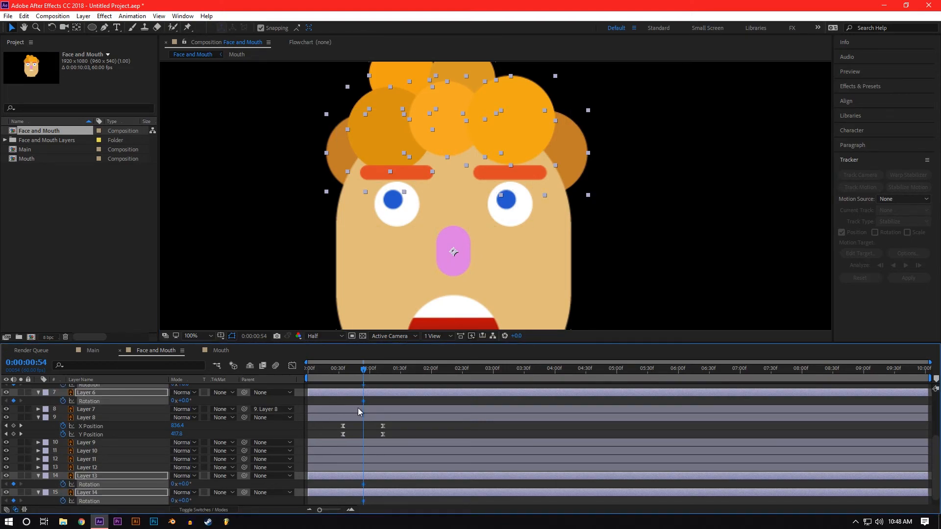
pyautogui.click(429, 430)
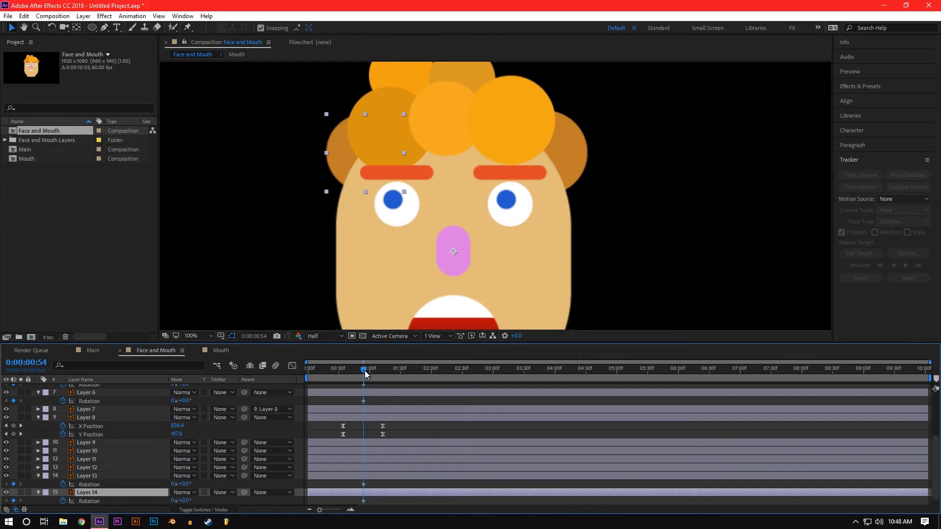
# Step: Keyframe Layer 14's Rotation to 6° at 0:00:01:07 and back to 0° at 0:00:01:23
pyautogui.scroll(-1, 286, 459)
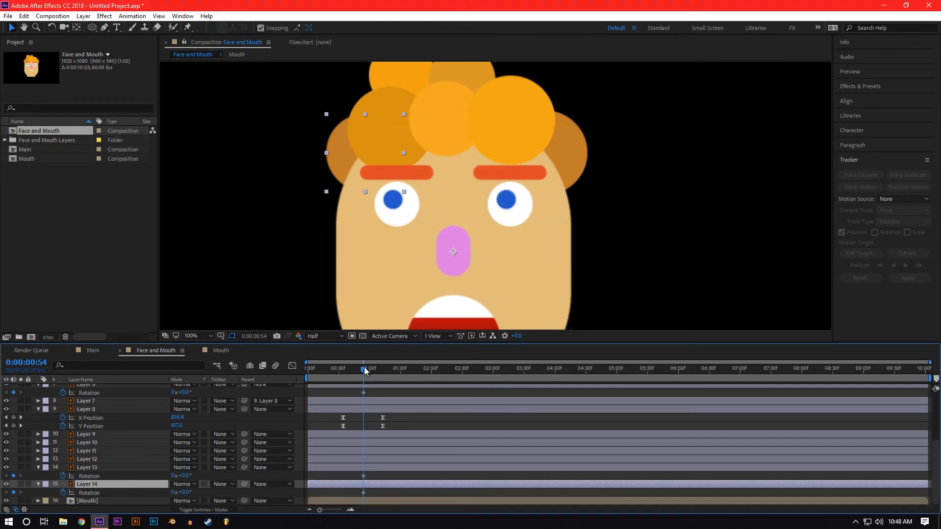
pyautogui.moveTo(363, 370); pyautogui.dragTo(377, 370)
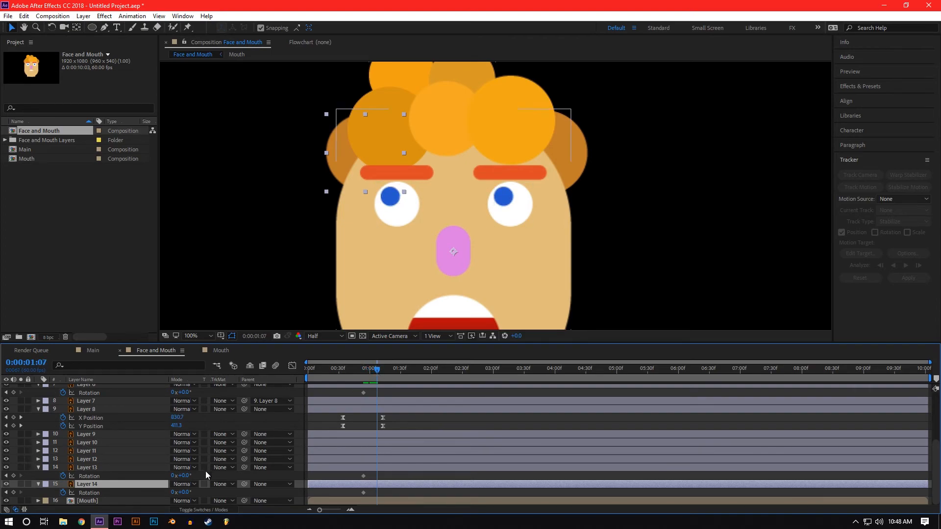
pyautogui.moveTo(183, 492); pyautogui.dragTo(187, 492)
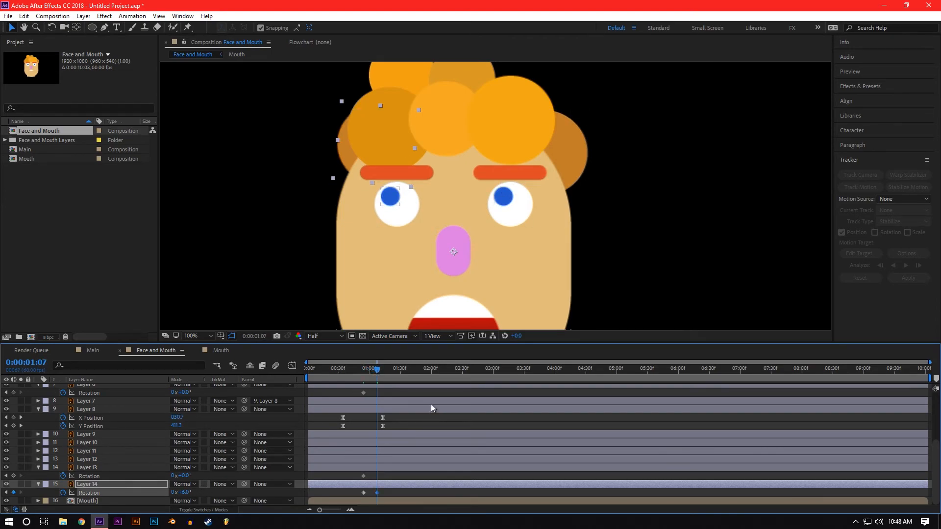
pyautogui.moveTo(377, 369); pyautogui.dragTo(394, 370)
pyautogui.click(185, 493)
pyautogui.write('0')
pyautogui.press('Return')
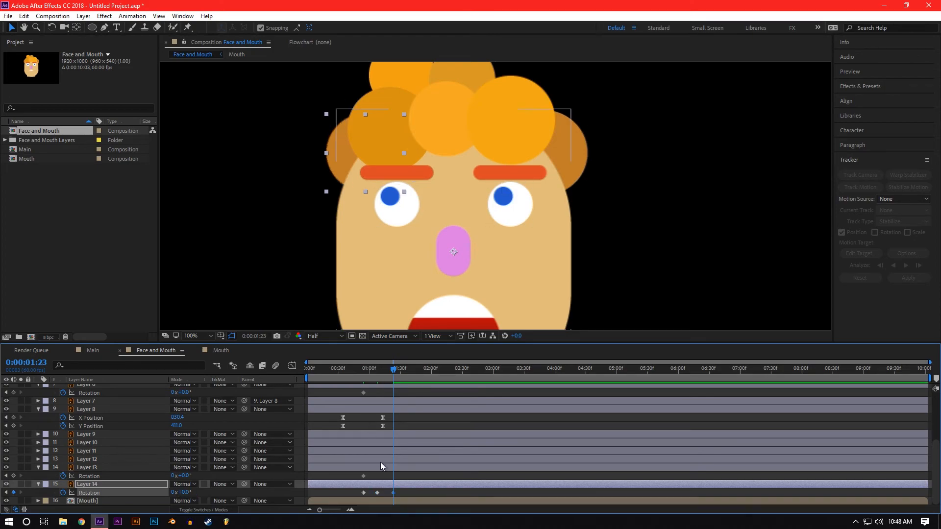
# Step: In the Graph Editor, apply Easy Ease to Layer 14's three Rotation keyframes and preview the motion from 0:00:00:47
pyautogui.moveTo(410, 490); pyautogui.dragTo(354, 486)
pyautogui.click(292, 366)
pyautogui.moveTo(404, 489); pyautogui.dragTo(358, 405)
pyautogui.click(704, 499)
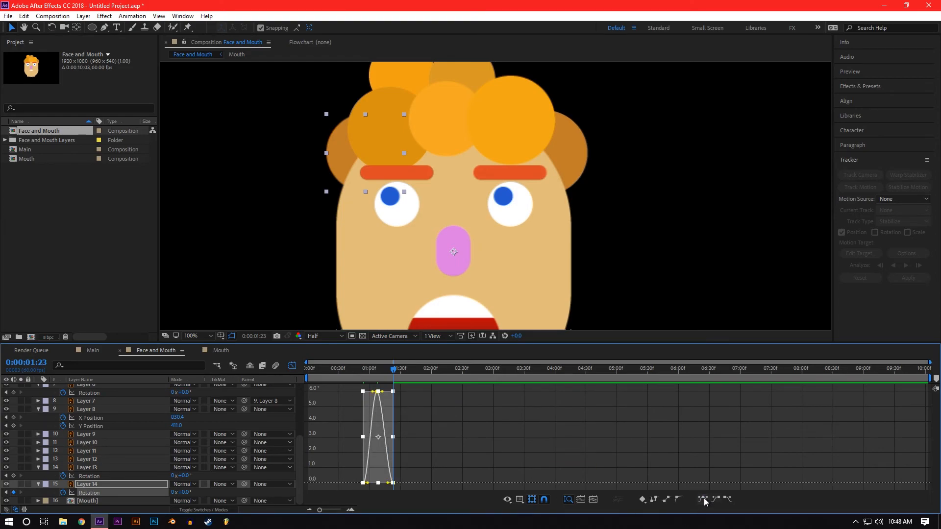
pyautogui.click(434, 421)
pyautogui.click(357, 370)
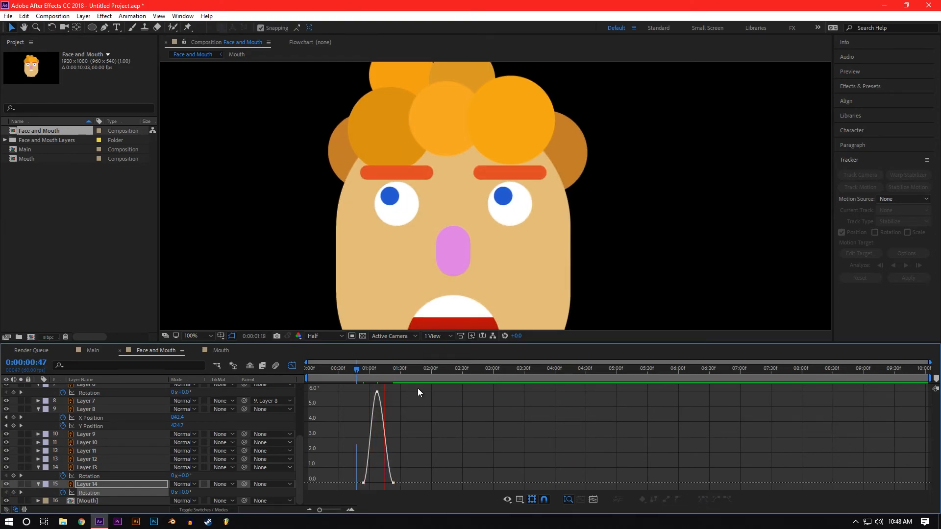
# Step: Lengthen the handles of Layer 14's Rotation curve, delay its peak and final keyframes to slow the swing, and preview it
pyautogui.click(364, 483)
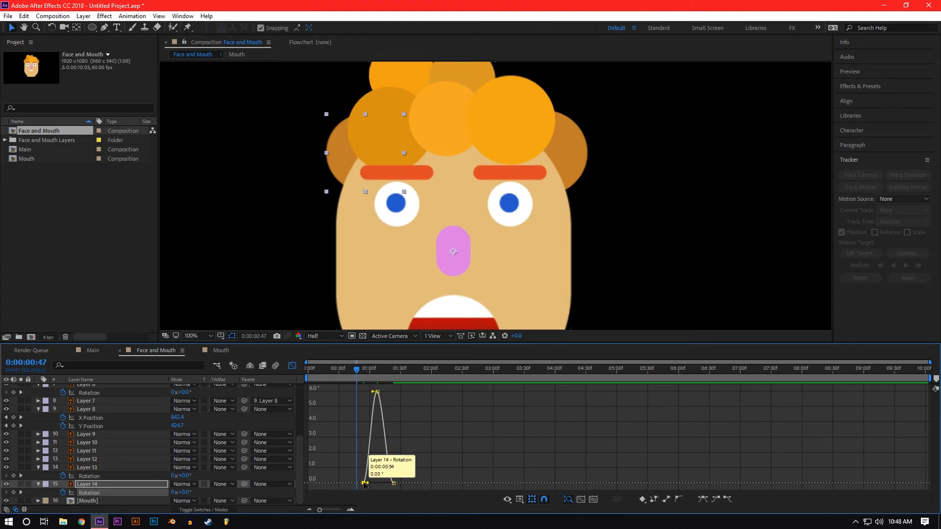
pyautogui.moveTo(368, 484); pyautogui.dragTo(384, 483)
pyautogui.click(390, 483)
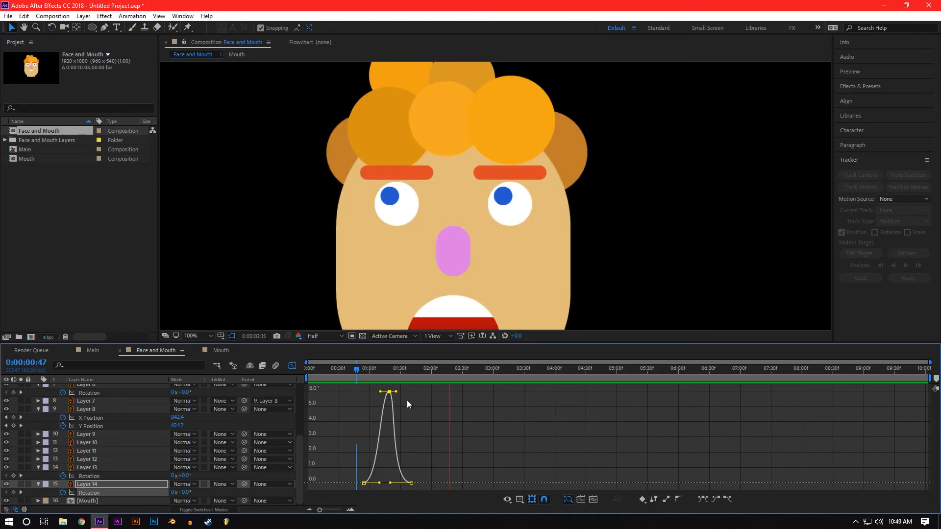
pyautogui.press('space')
pyautogui.moveTo(348, 370); pyautogui.dragTo(419, 386)
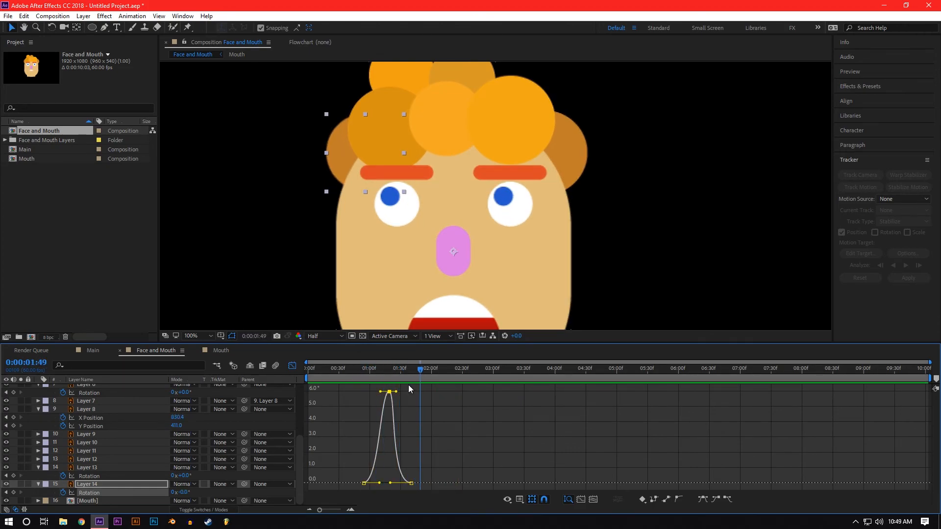
# Step: Copy Layer 14's three eased Rotation keyframes and paste them onto Layer 5's Rotation starting at 0:00:01:19
pyautogui.click(292, 366)
pyautogui.moveTo(422, 489); pyautogui.dragTo(357, 495)
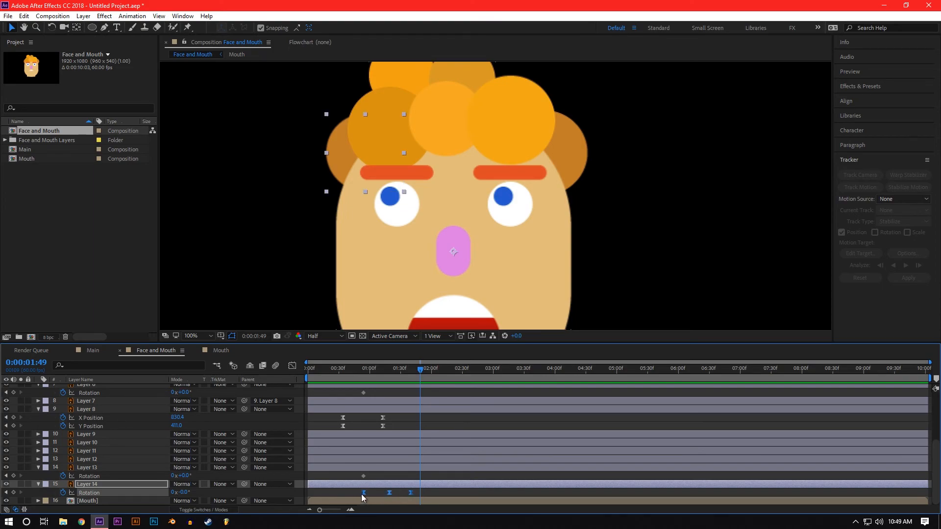
pyautogui.click(383, 99)
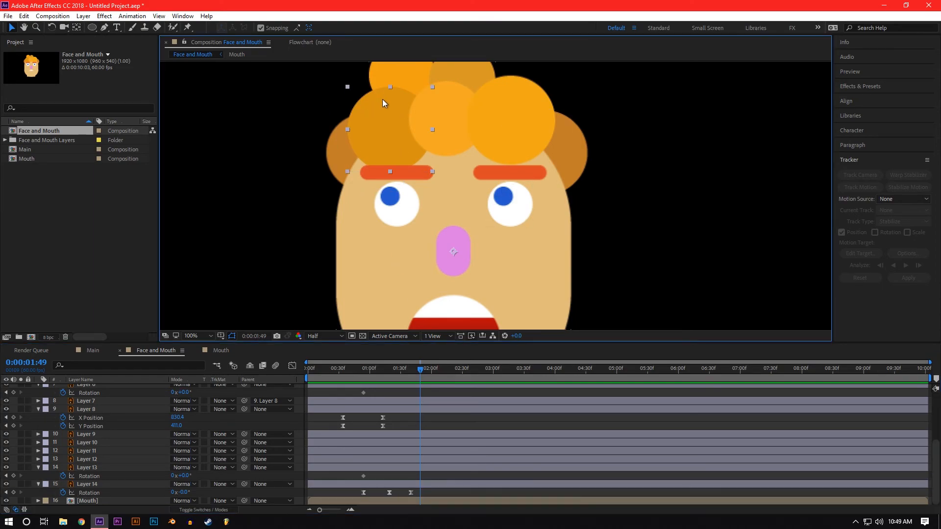
pyautogui.scroll(4, 199, 454)
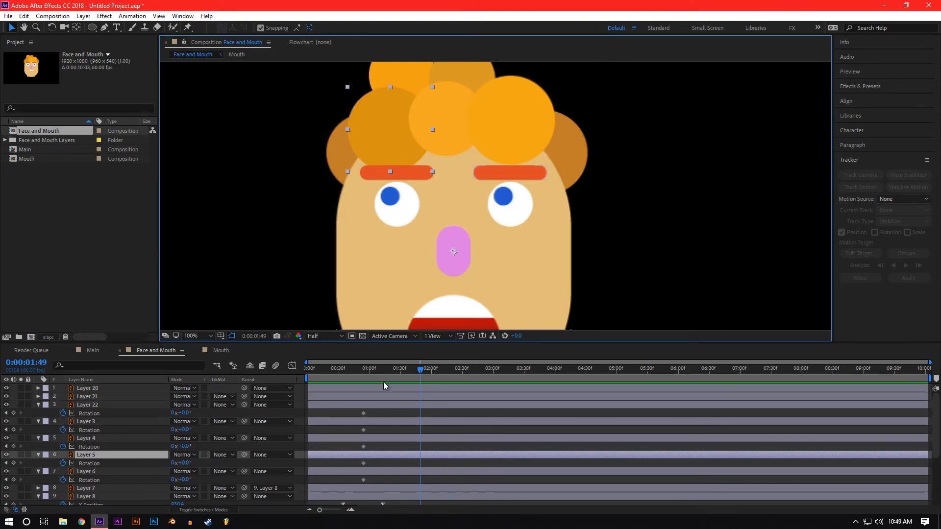
pyautogui.scroll(-4, 402, 393)
pyautogui.moveTo(369, 377); pyautogui.dragTo(389, 374)
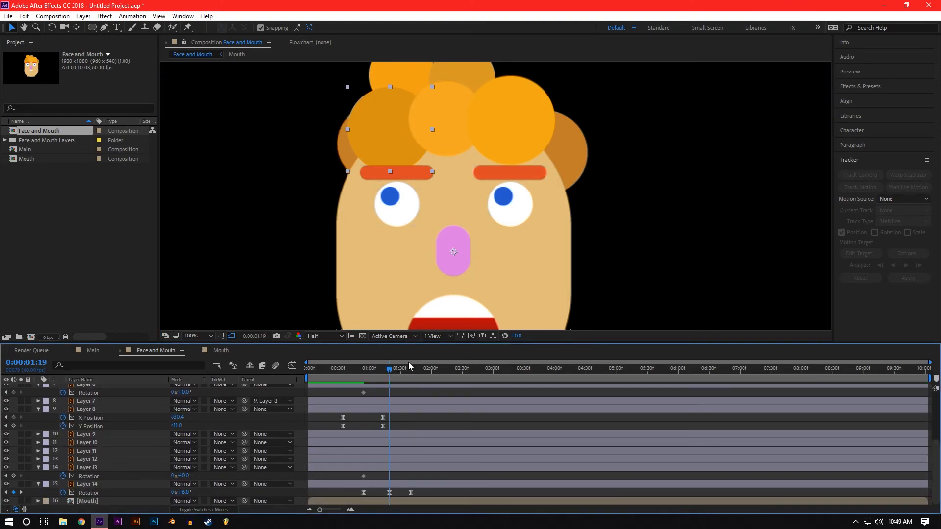
# Step: Paste the copied Rotation keyframes onto Layers 6, 3, 4, 22 and 13 at staggered start times, with Layer 22 at 0:00:02:28
pyautogui.click(414, 72)
pyautogui.moveTo(383, 376); pyautogui.dragTo(461, 376)
pyautogui.hotkey('ctrl', 'v')
pyautogui.click(444, 123)
pyautogui.click(469, 71)
pyautogui.click(509, 110)
pyautogui.click(563, 184)
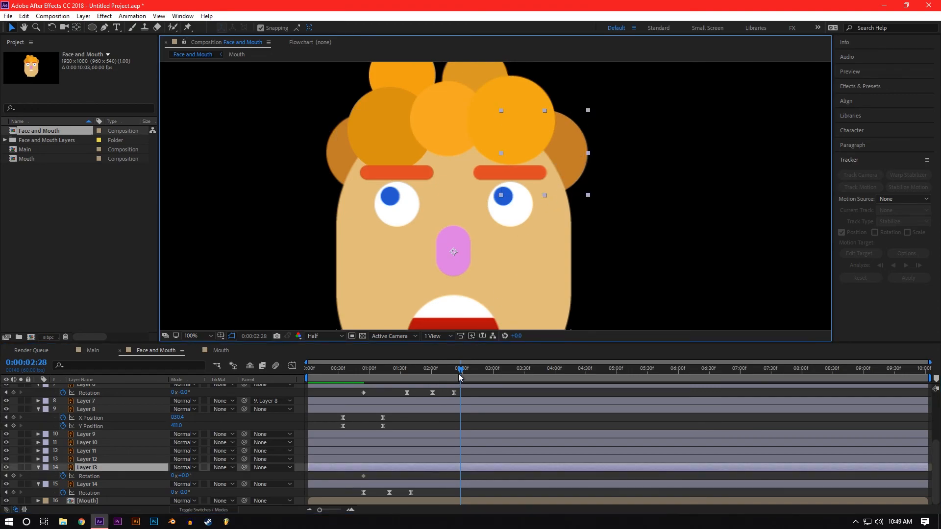
pyautogui.click(483, 377)
pyautogui.hotkey('ctrl', 'v')
# Step: Preview the staggered hair rotation from the start of the composition and check the pasted keyframes on all hair layers
pyautogui.press('Home')
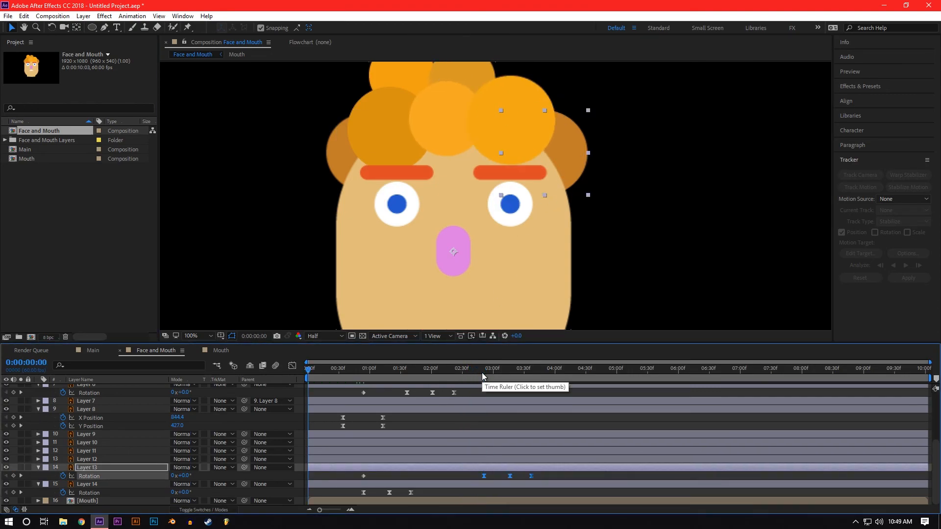
pyautogui.press('space')
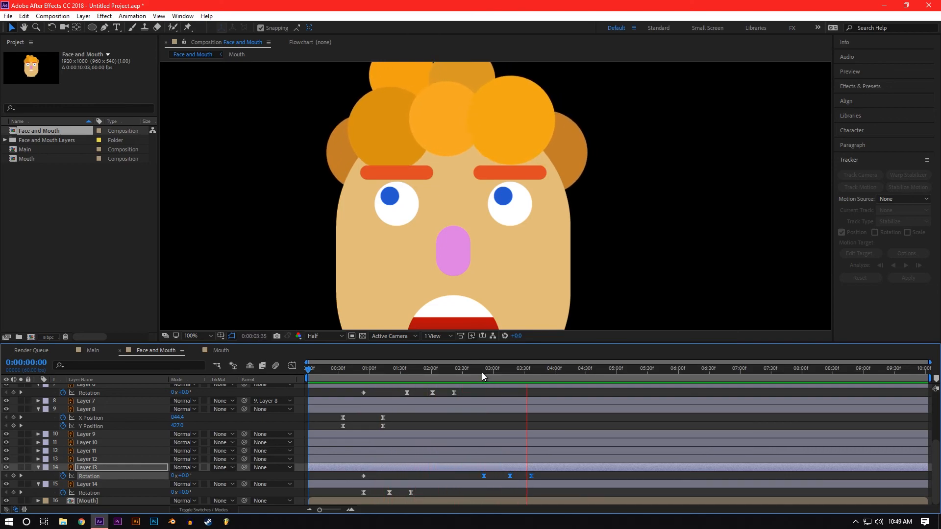
pyautogui.press('space')
pyautogui.scroll(4, 446, 479)
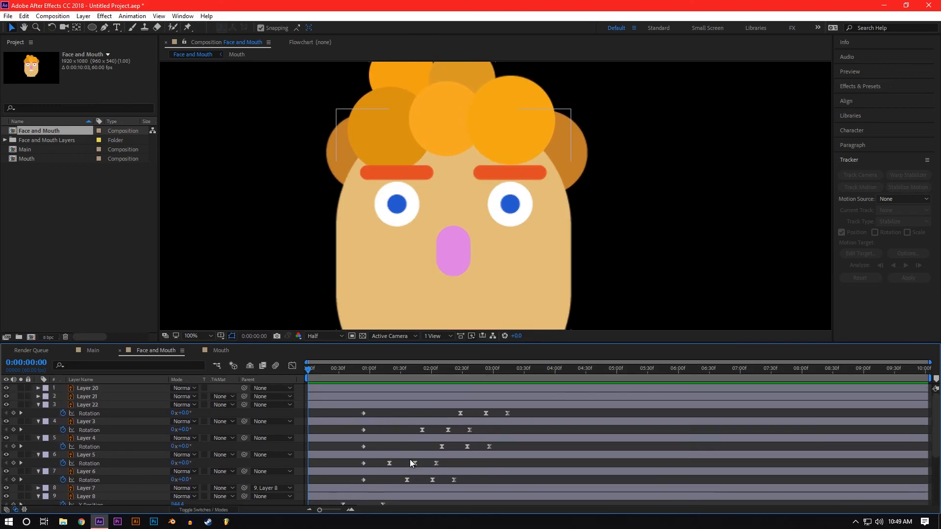
pyautogui.hotkey('ctrl', 's')
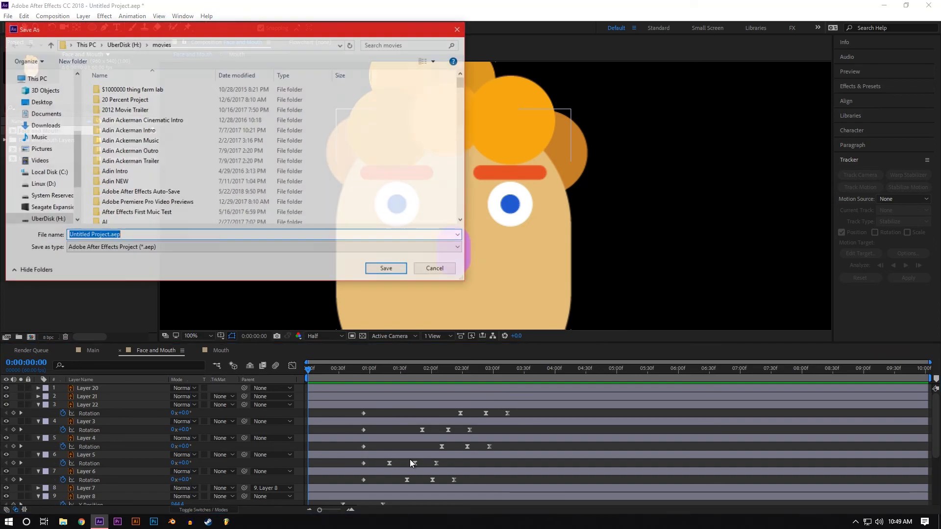
pyautogui.click(434, 268)
pyautogui.click(276, 240)
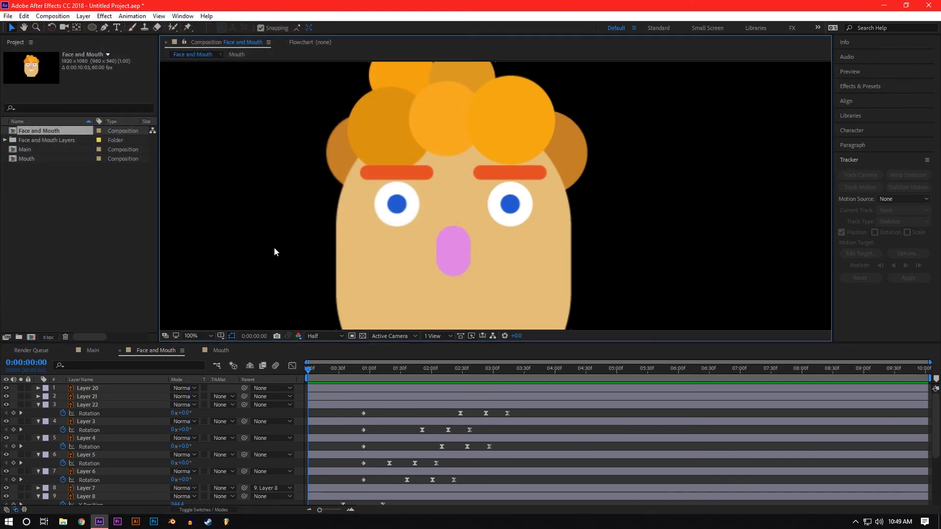
# Step: Review the whole face's animation from 0:00:00:00 with the composition shown at 50%
pyautogui.scroll(-2, 274, 247)
pyautogui.scroll(1, 274, 247)
pyautogui.moveTo(315, 370); pyautogui.dragTo(297, 407)
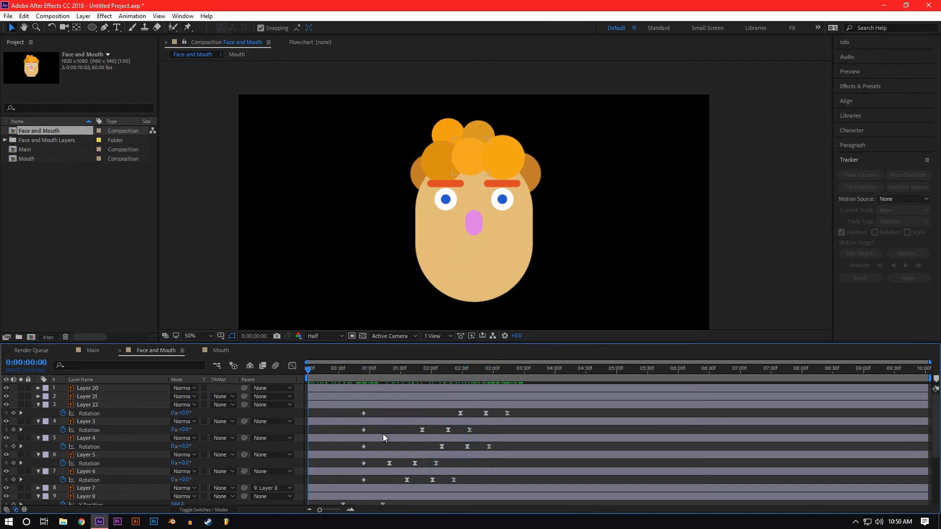